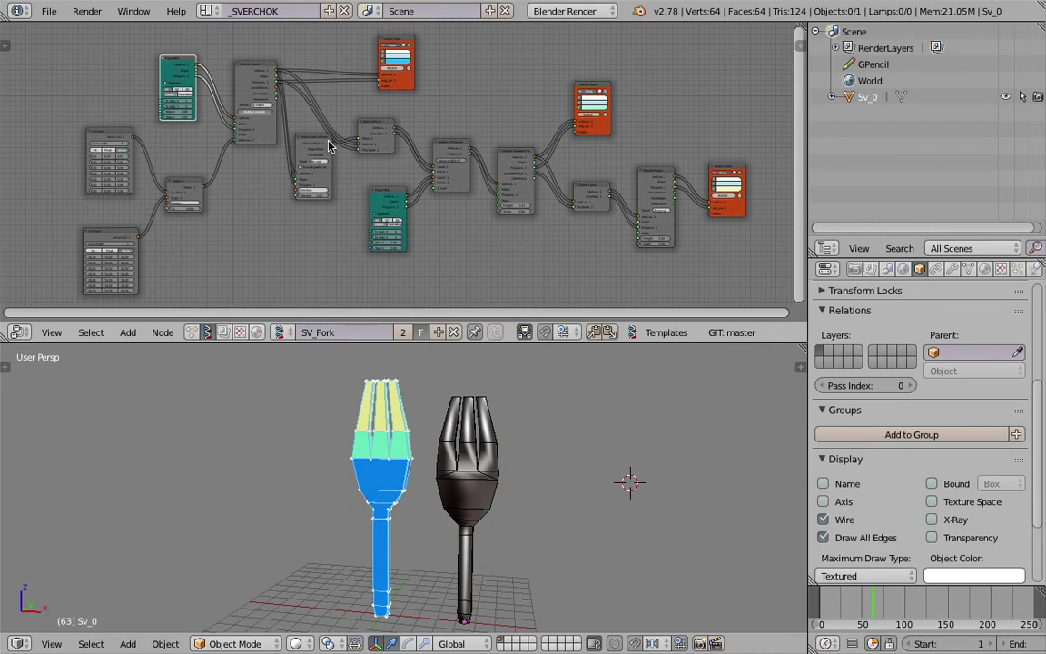
Widen the node editor and 3D view by narrowing the outliner and properties column, and select the grey fork mesh
middle_drag(512, 548, 504, 497)
scroll(413, 518, up, 3)
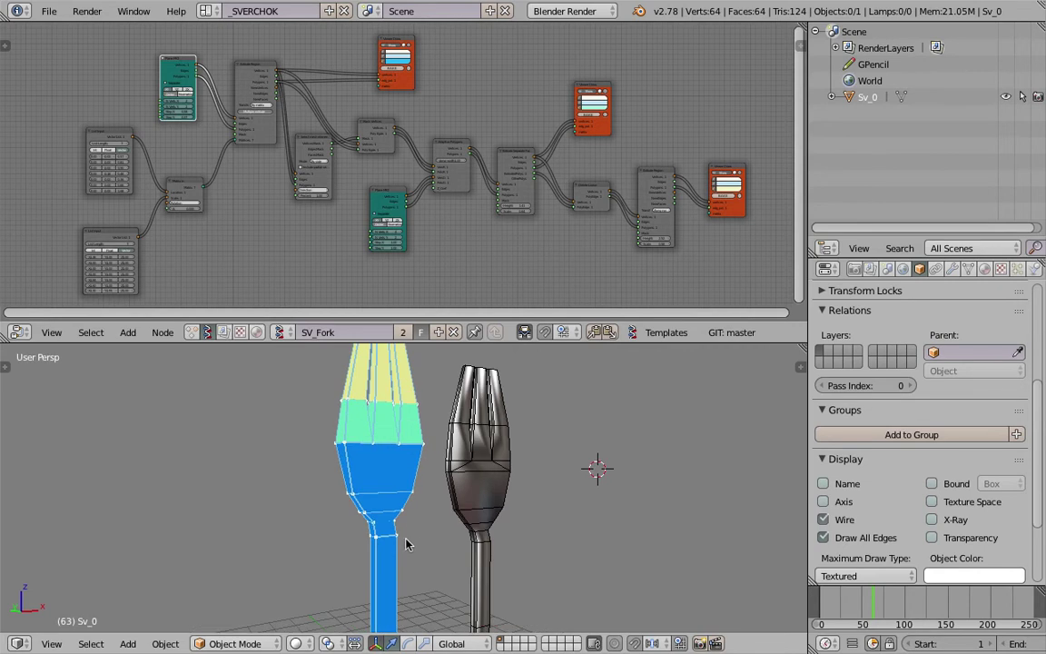
middle_drag(406, 543, 364, 465)
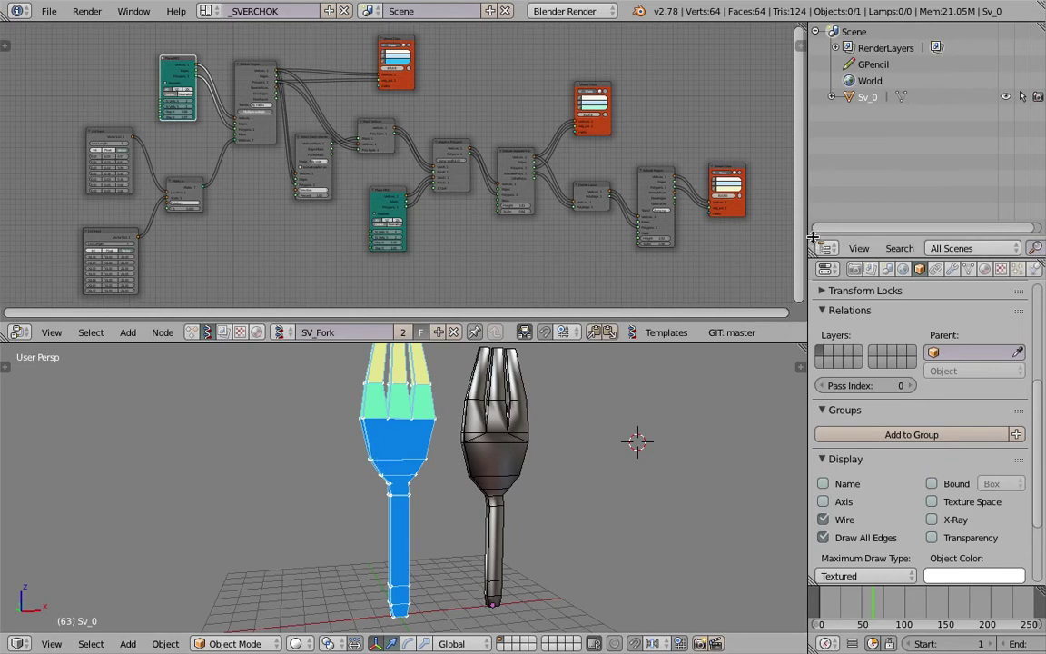
drag(807, 227, 876, 218)
middle_drag(303, 252, 360, 230)
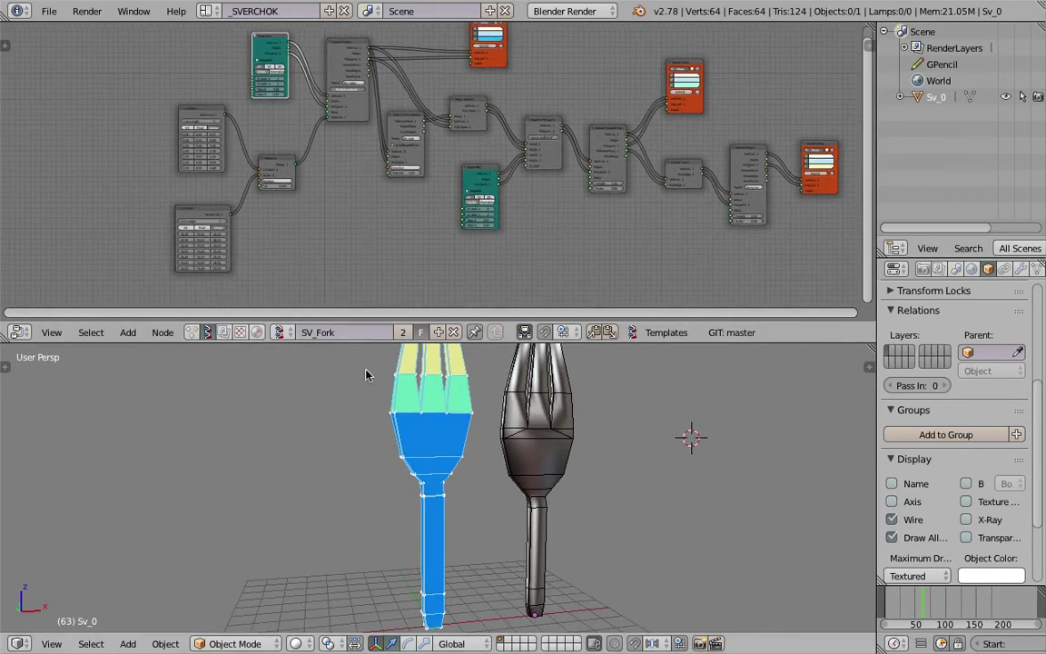
middle_drag(458, 441, 474, 481)
right_click(479, 463)
Examine the tines of the coloured and grey forks and the node tree through to its last Viewer Draw node
scroll(470, 472, up, 1)
shift+middle_drag(462, 435, 418, 363)
scroll(469, 484, up, 1)
scroll(355, 224, up, 1)
middle_drag(443, 417, 405, 421)
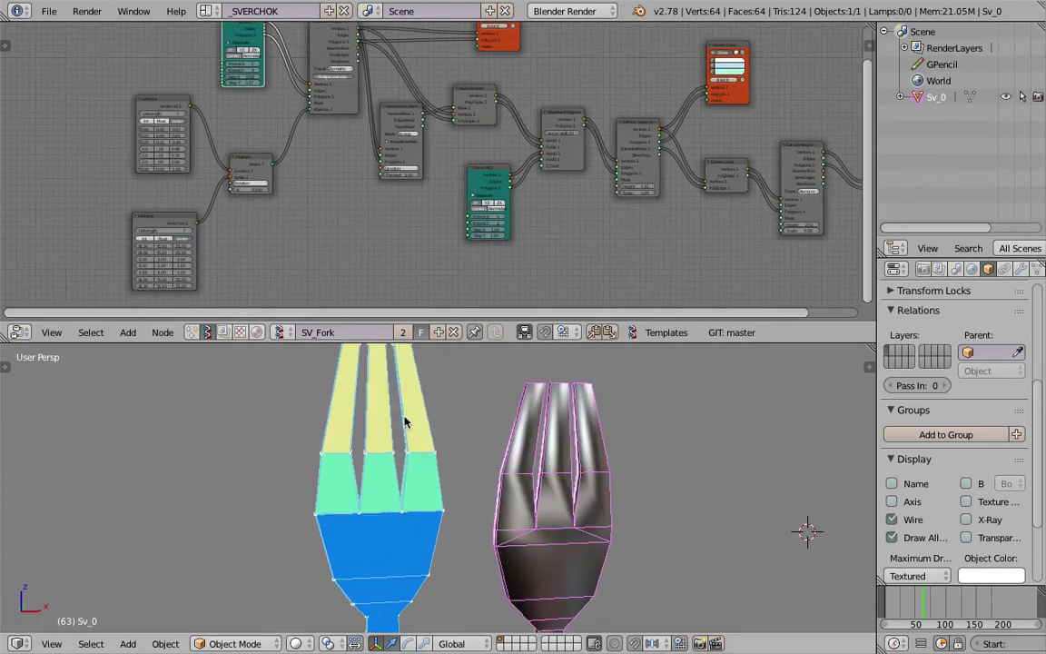
middle_drag(342, 249, 393, 278)
middle_drag(430, 236, 347, 276)
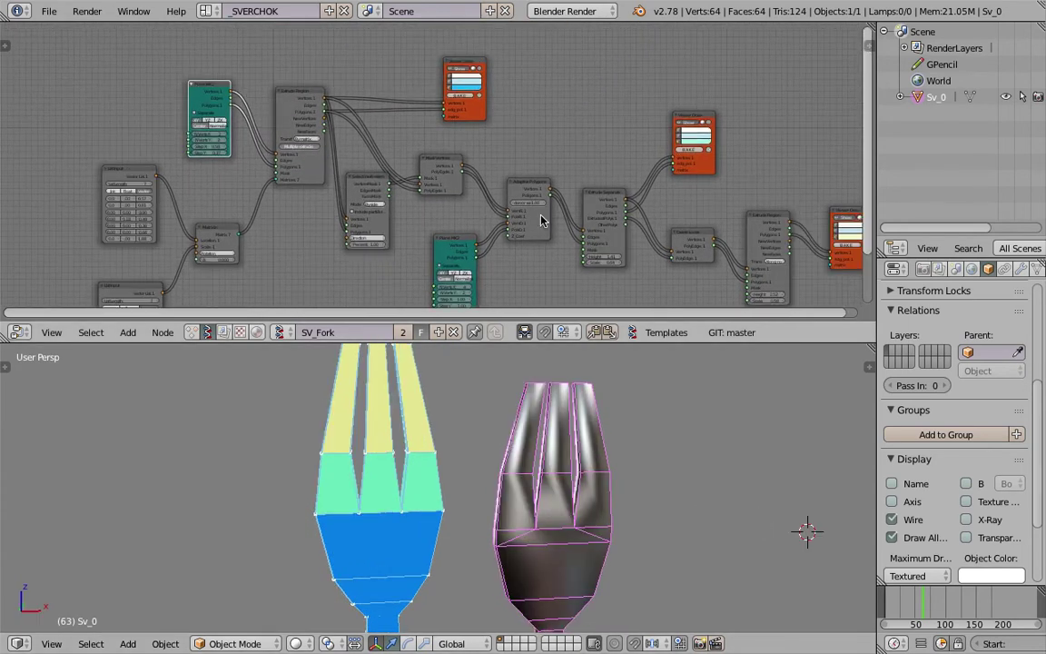
middle_drag(772, 182, 591, 157)
middle_drag(400, 454, 387, 474)
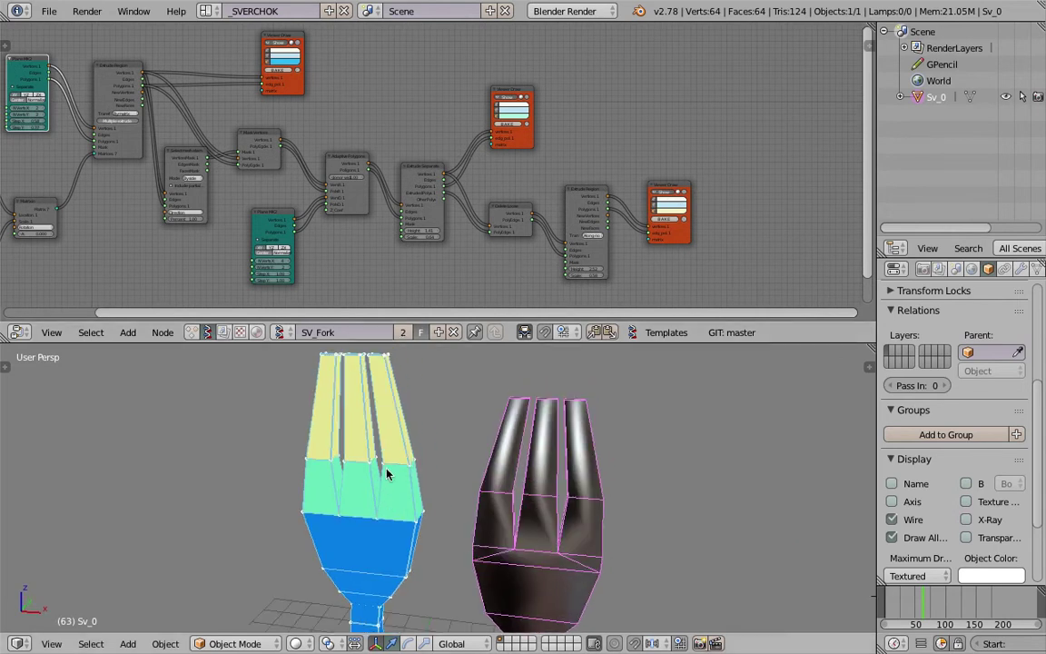
middle_drag(364, 532, 351, 550)
click(392, 495)
click(402, 422)
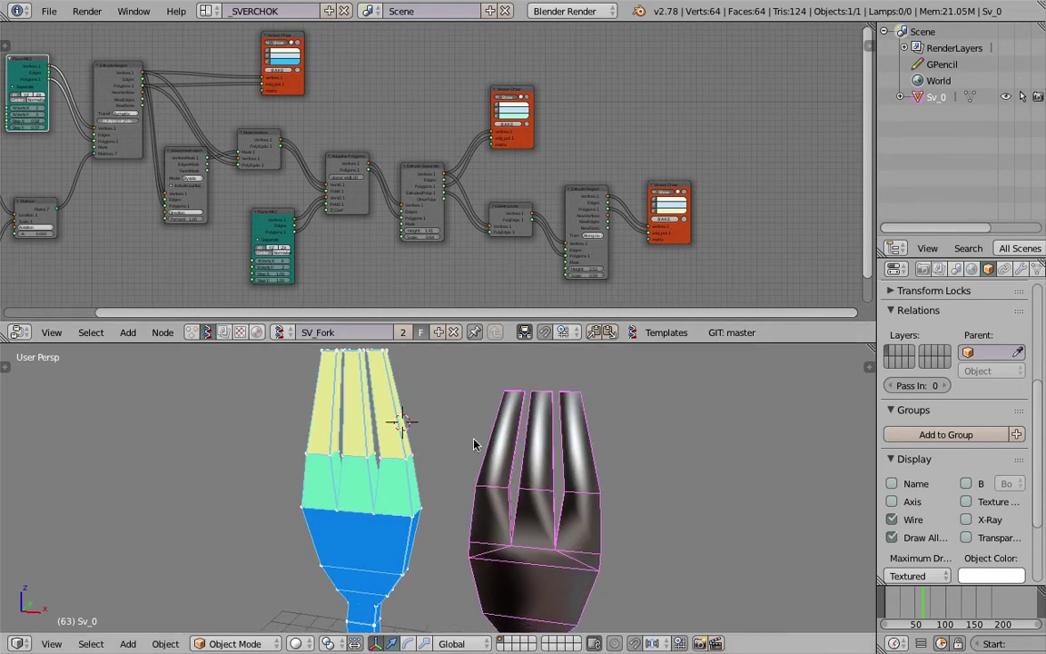
Hide the yellow tine and teal section previews in their Viewer Draw nodes, and save the file
click(661, 192)
click(513, 97)
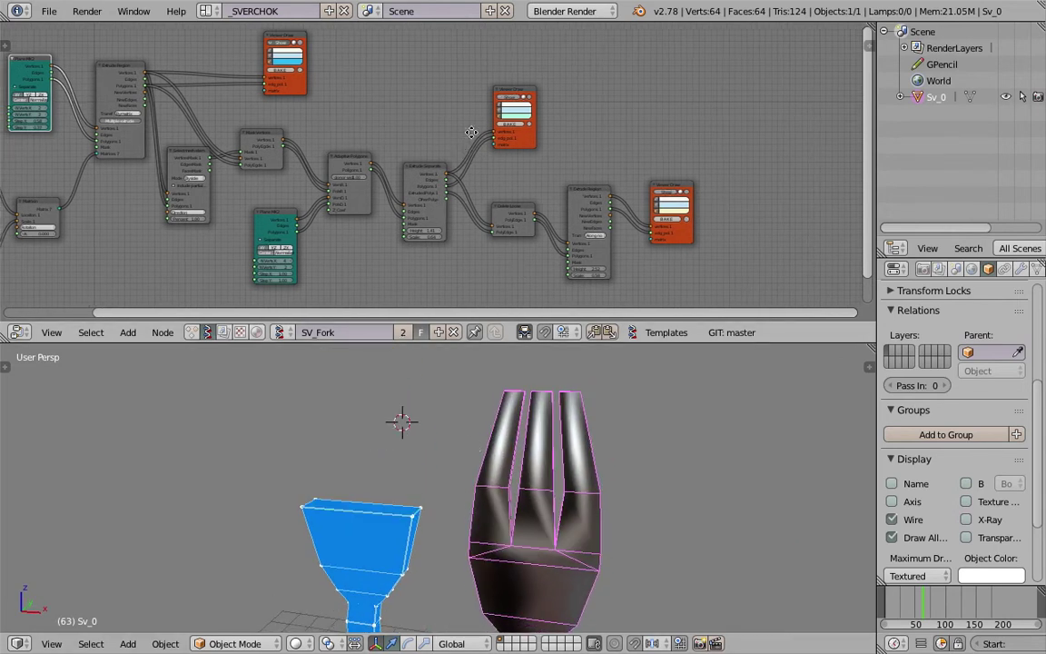
middle_drag(526, 145, 654, 147)
middle_drag(452, 164, 490, 175)
key(ctrl+s)
click(475, 197)
Move the Matrix in node slightly upward, closer to the level of the location List Input node
middle_drag(404, 454, 472, 447)
middle_drag(289, 560, 602, 350)
shift+middle_drag(420, 532, 315, 434)
scroll(268, 210, up, 1)
middle_drag(283, 207, 344, 183)
scroll(291, 215, up, 2)
scroll(263, 155, up, 2)
middle_drag(250, 131, 313, 222)
scroll(300, 215, up, 3)
scroll(302, 215, up, 1)
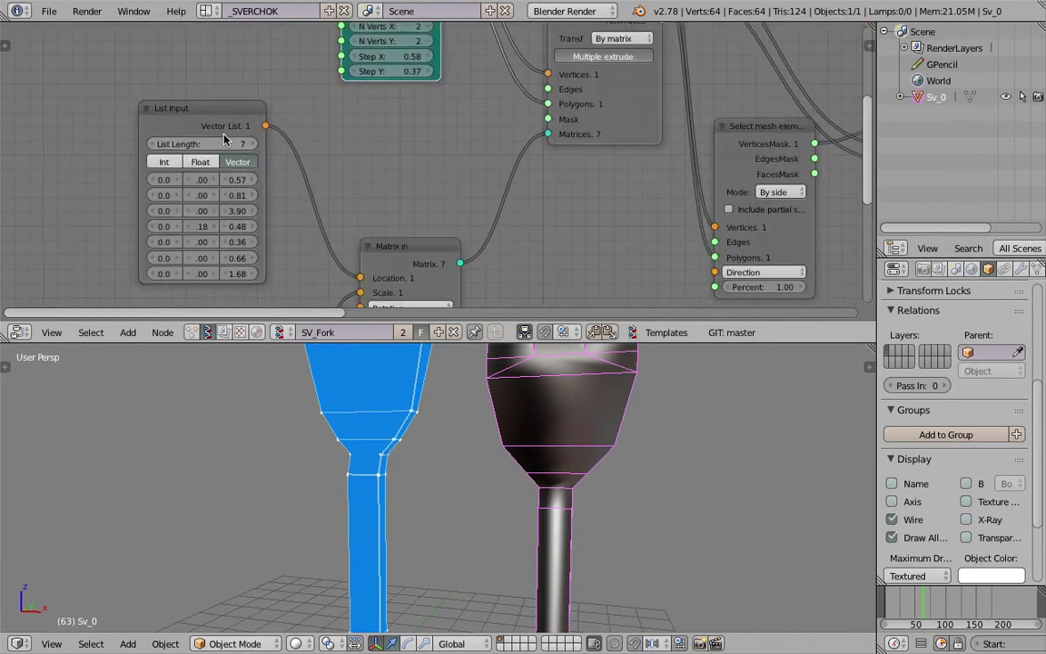
middle_drag(405, 264, 408, 214)
drag(411, 209, 413, 193)
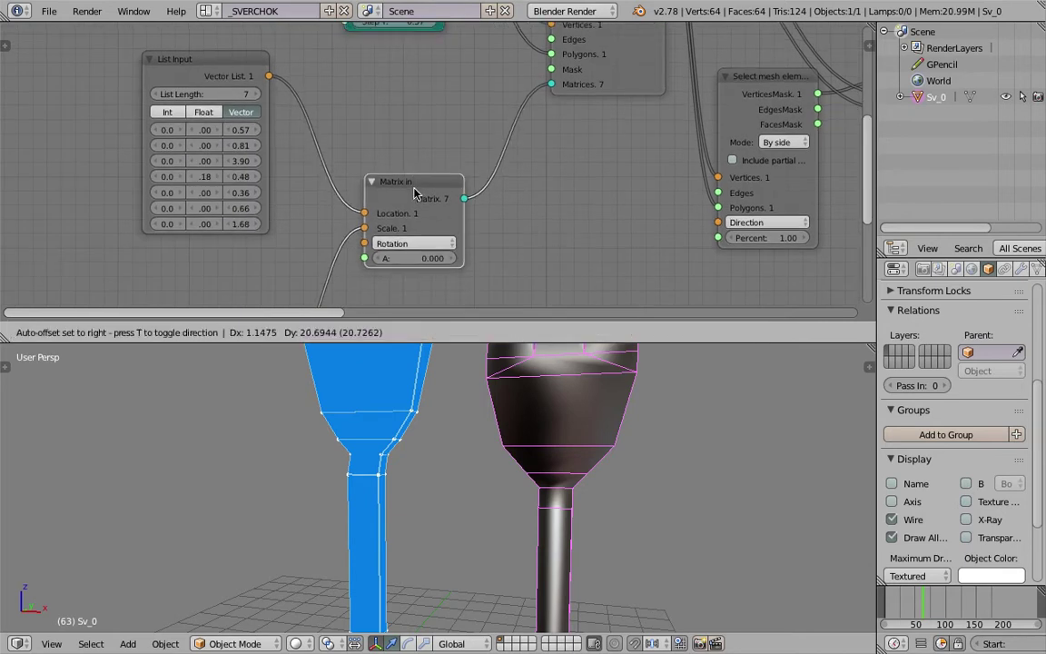
Examine the Plane MK2, Extrude Region and List Input nodes that generate the blue fork handle
middle_drag(439, 166, 367, 278)
scroll(409, 223, down, 3)
scroll(423, 127, up, 3)
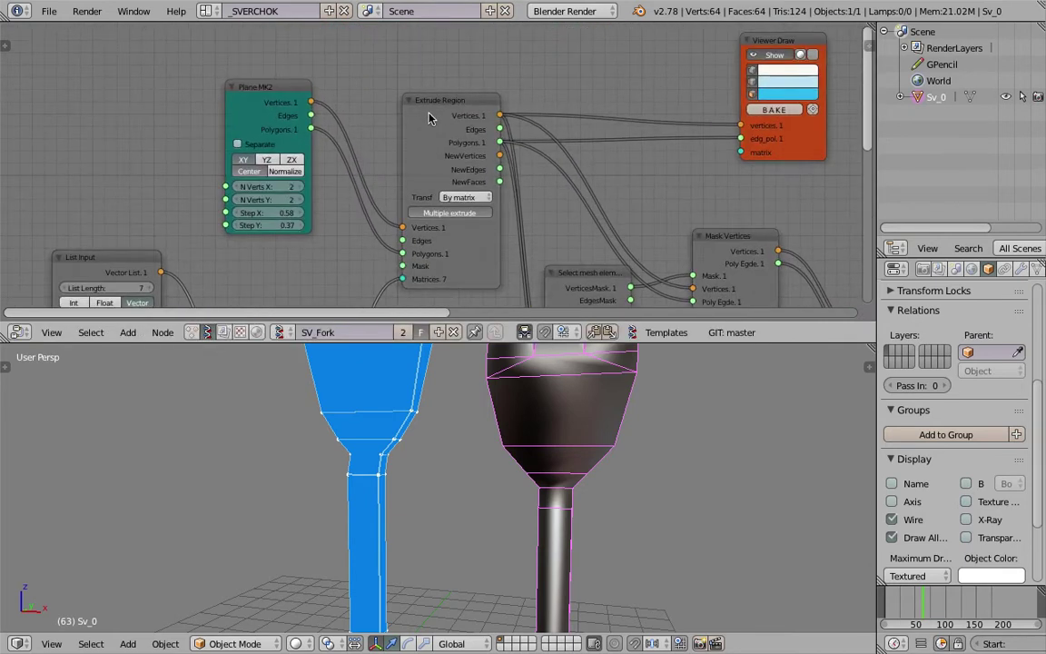
middle_drag(325, 173, 389, 123)
middle_drag(266, 226, 350, 156)
middle_drag(436, 431, 492, 433)
scroll(460, 431, down, 1)
shift+middle_drag(391, 379, 392, 387)
middle_drag(318, 261, 345, 233)
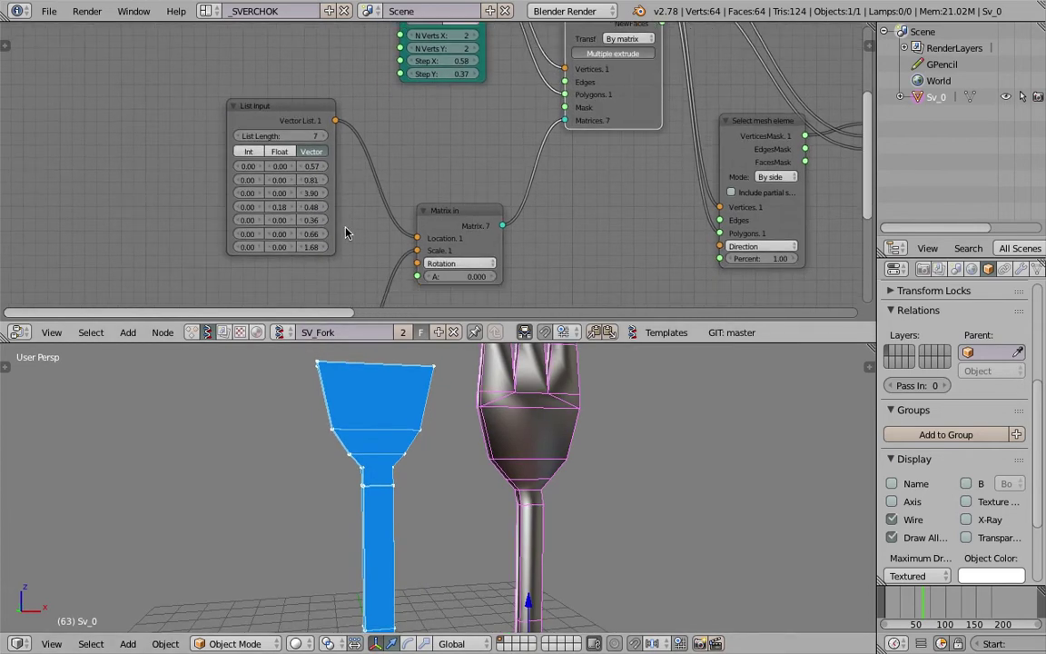
In the location List Input, set the last vector's Z to about 1.2 and its Y to about 0.5
mouse_move(313, 248)
mouse_down()
mouse_move(281, 249)
mouse_move(298, 250)
mouse_up()
middle_drag(338, 467, 506, 463)
drag(282, 247, 311, 247)
scroll(482, 456, down, 1)
shift+middle_drag(482, 457, 481, 434)
Increase the last vector's X value in the List Input connected to the Scale input of Matrix in
middle_drag(374, 206, 368, 107)
scroll(352, 213, down, 2)
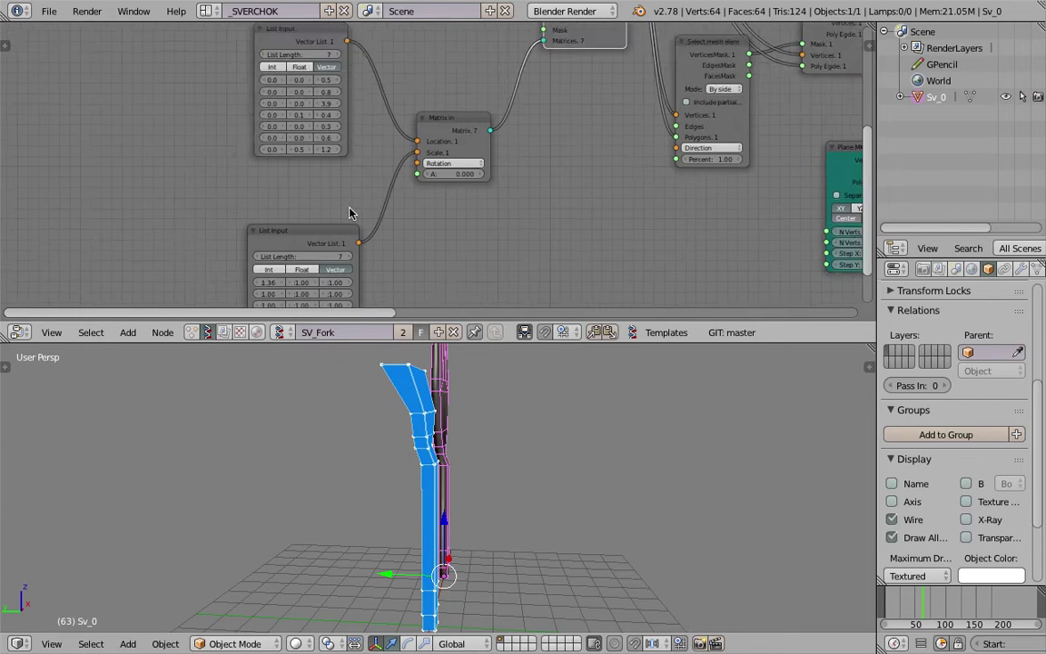
middle_drag(339, 274, 333, 218)
mouse_move(293, 291)
mouse_down()
mouse_move(330, 291)
mouse_move(277, 292)
mouse_up()
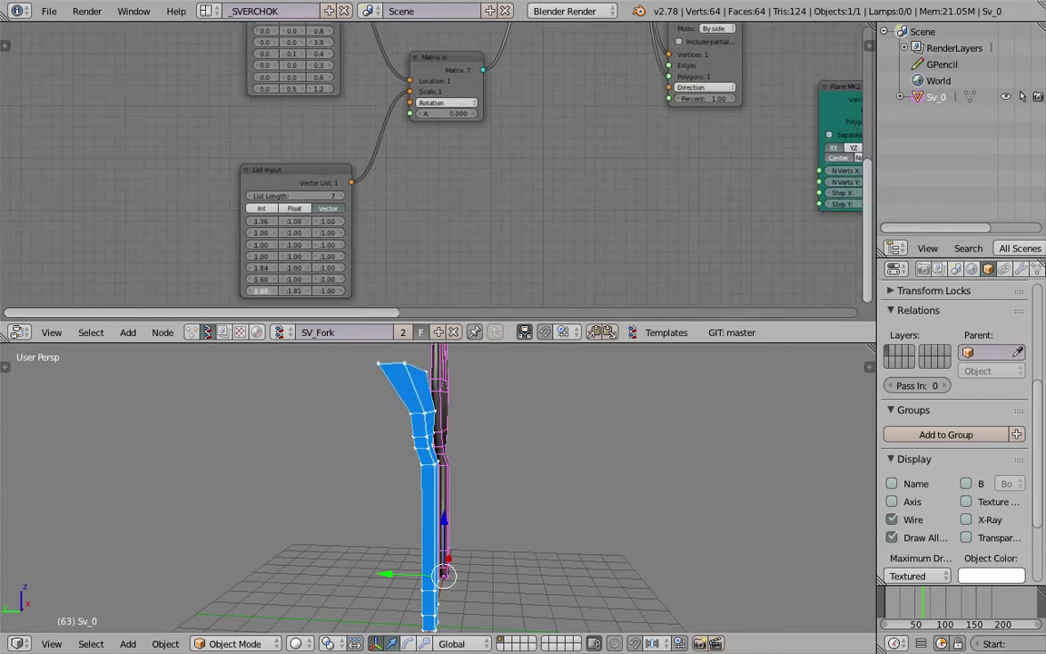
middle_drag(287, 363, 396, 419)
Enlarge the node editor by lowering its border with the 3D view
middle_drag(545, 38, 361, 242)
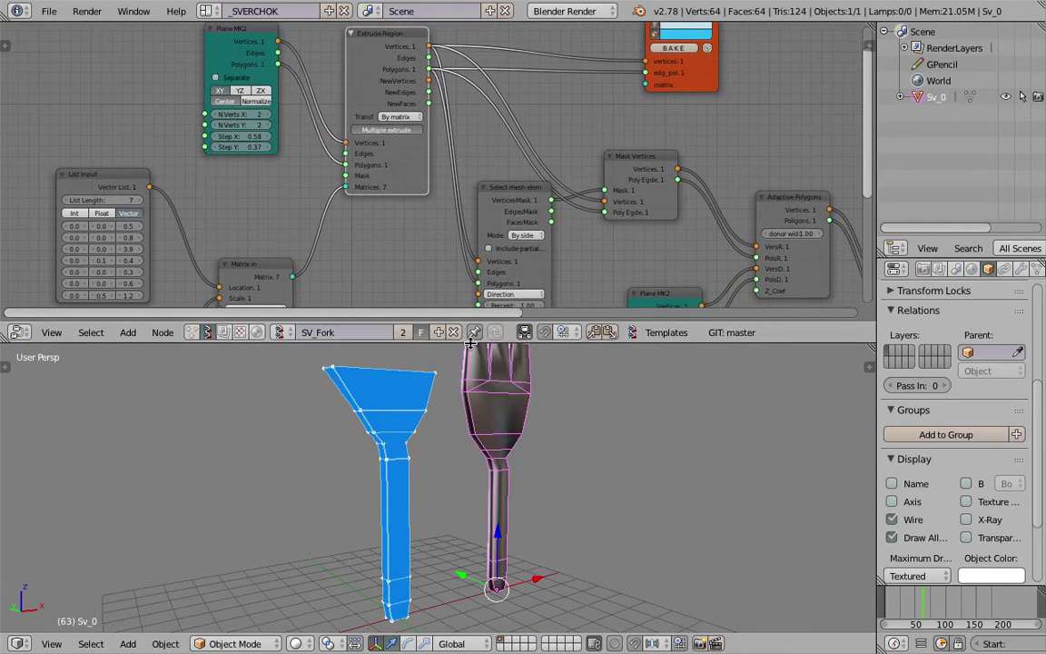
drag(473, 344, 473, 377)
middle_drag(473, 377, 343, 427)
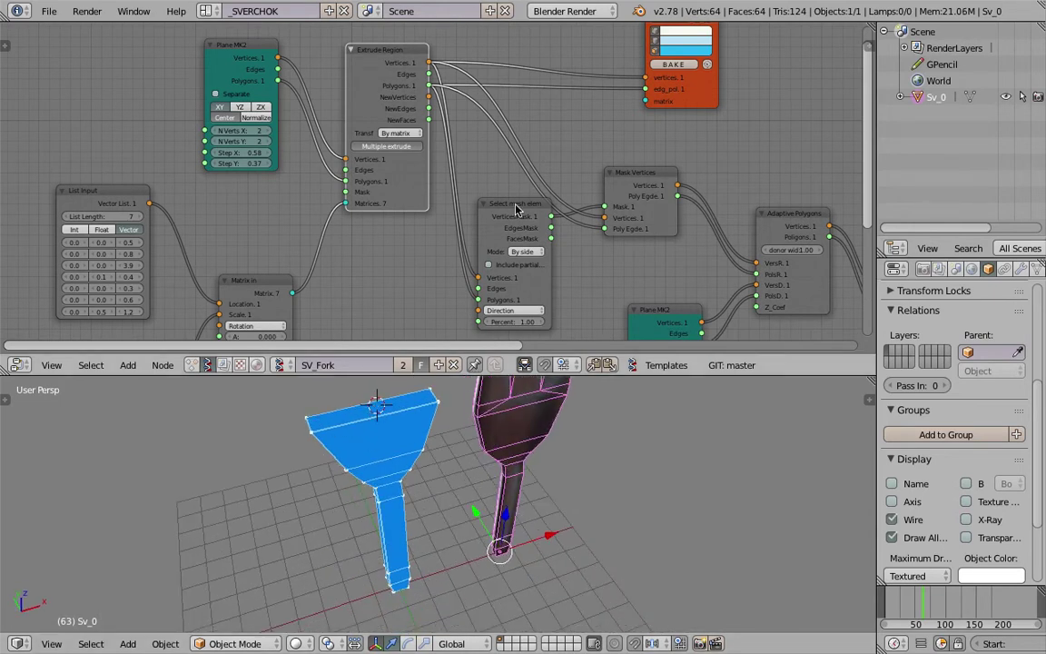
Move the Select mesh elements by location node to the left and widen it to fit its full title
drag(546, 251, 520, 257)
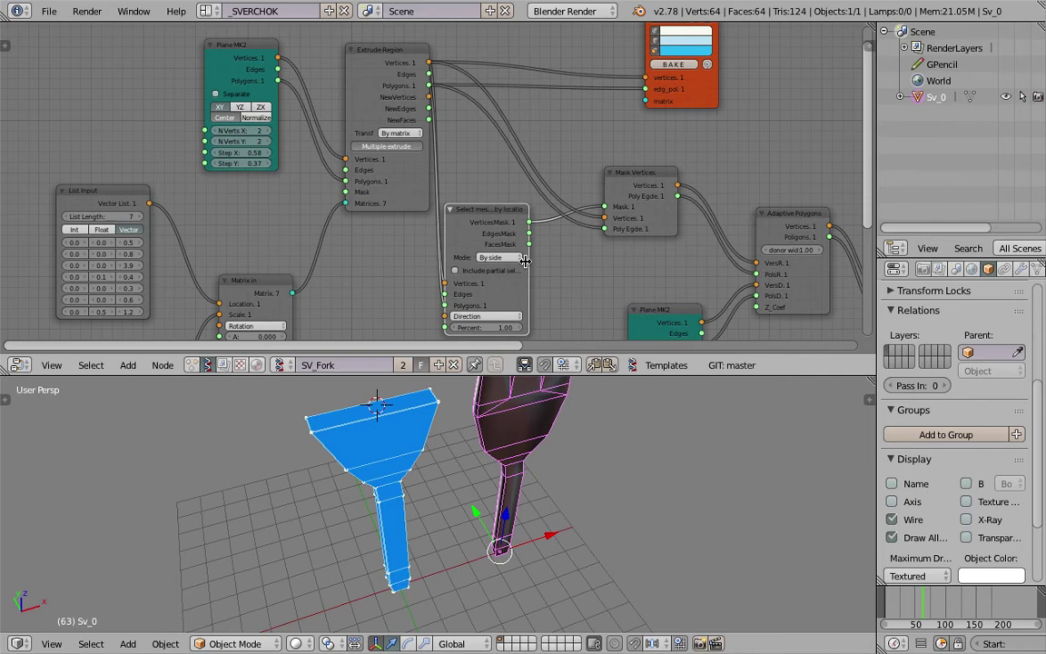
scroll(481, 227, up, 2)
drag(465, 215, 496, 207)
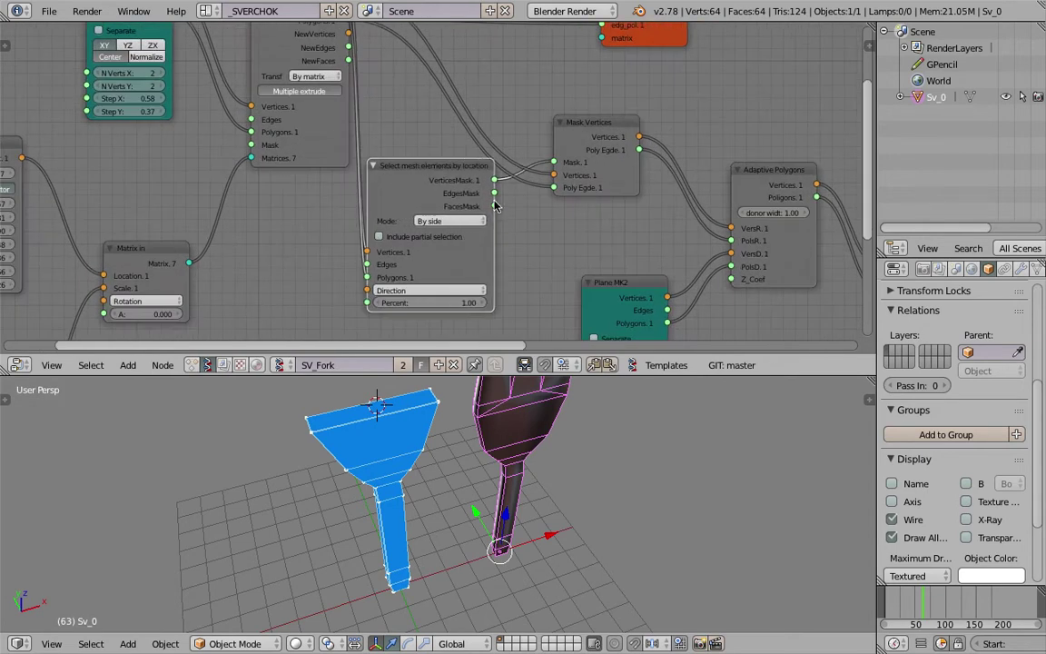
Shift the Select mesh elements by location node slightly right and inspect its Direction vector
scroll(445, 237, up, 2)
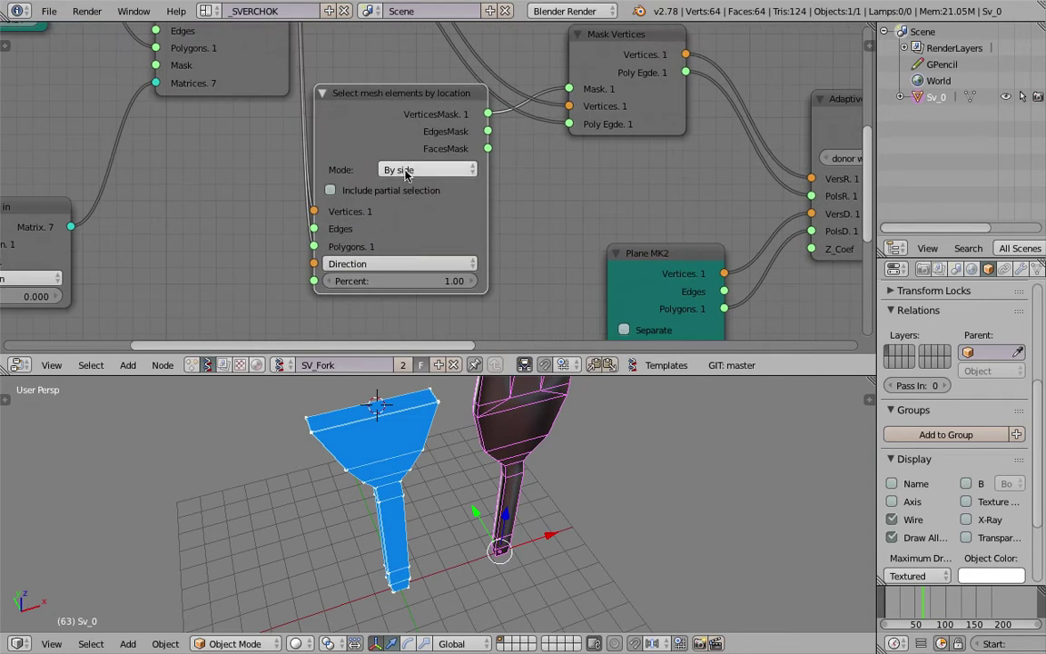
drag(384, 95, 417, 90)
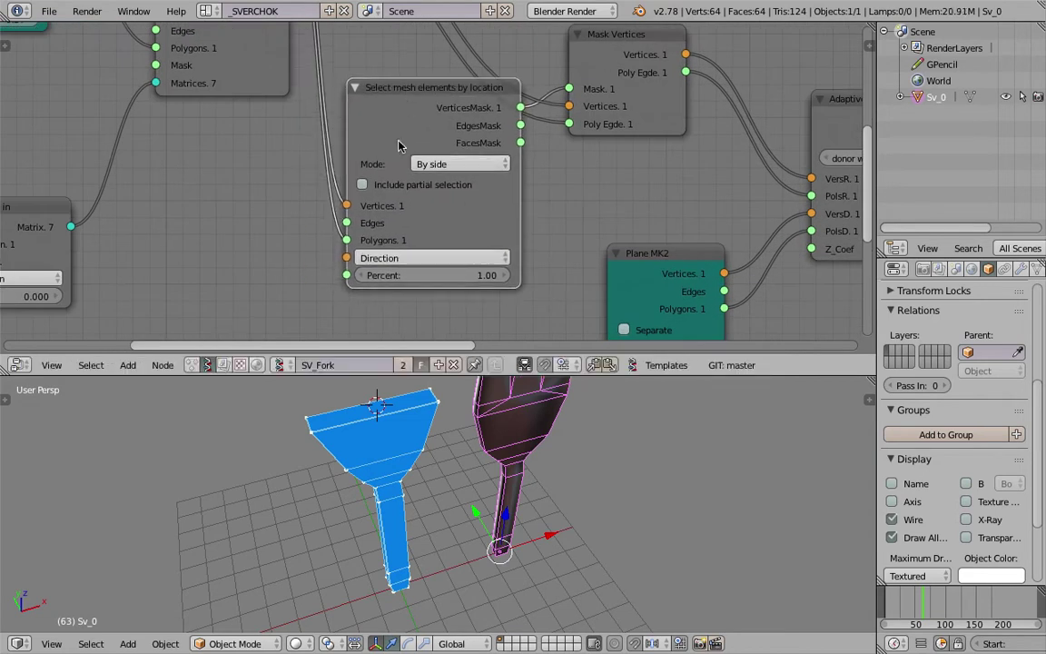
click(396, 257)
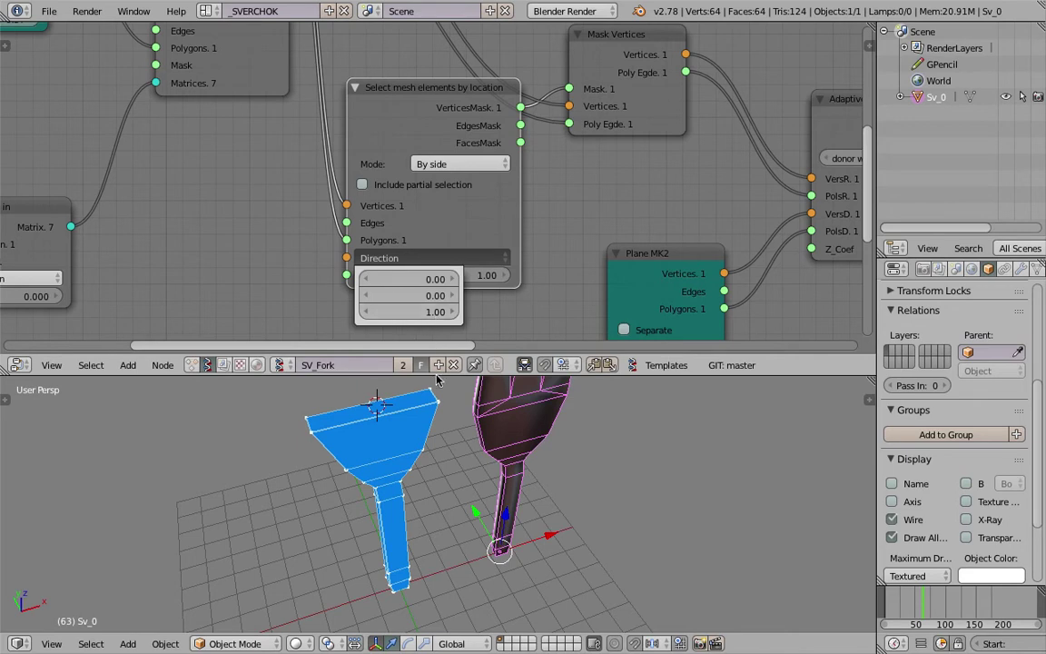
middle_drag(374, 420, 436, 426)
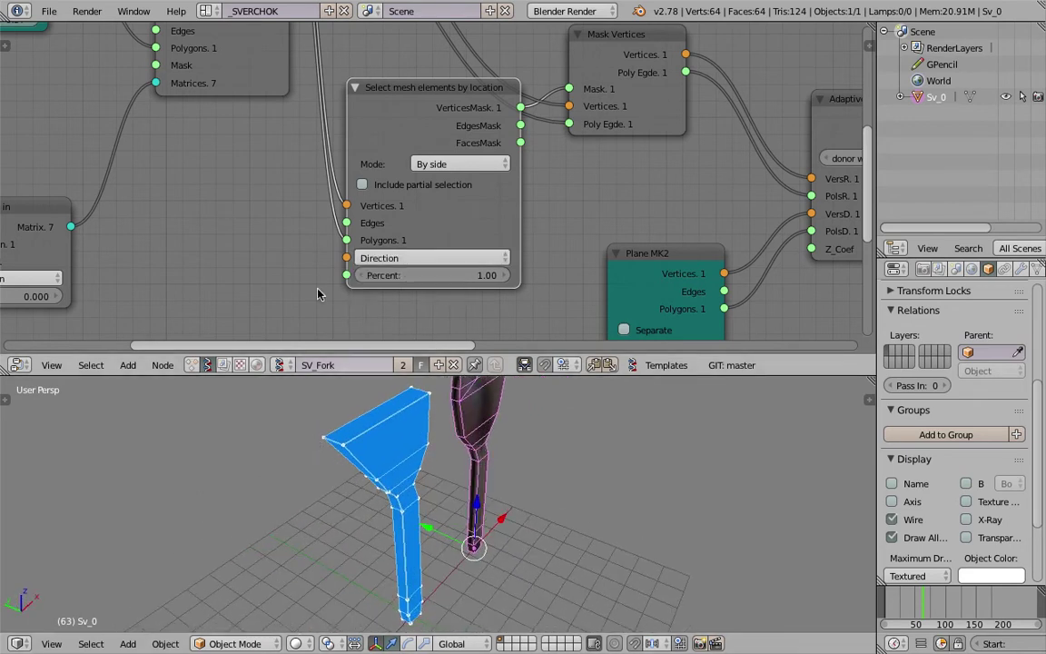
Move the Mask Vertices node a little to the right, away from the mesh selection node
scroll(394, 187, down, 4)
middle_drag(394, 187, 289, 269)
middle_drag(475, 121, 426, 107)
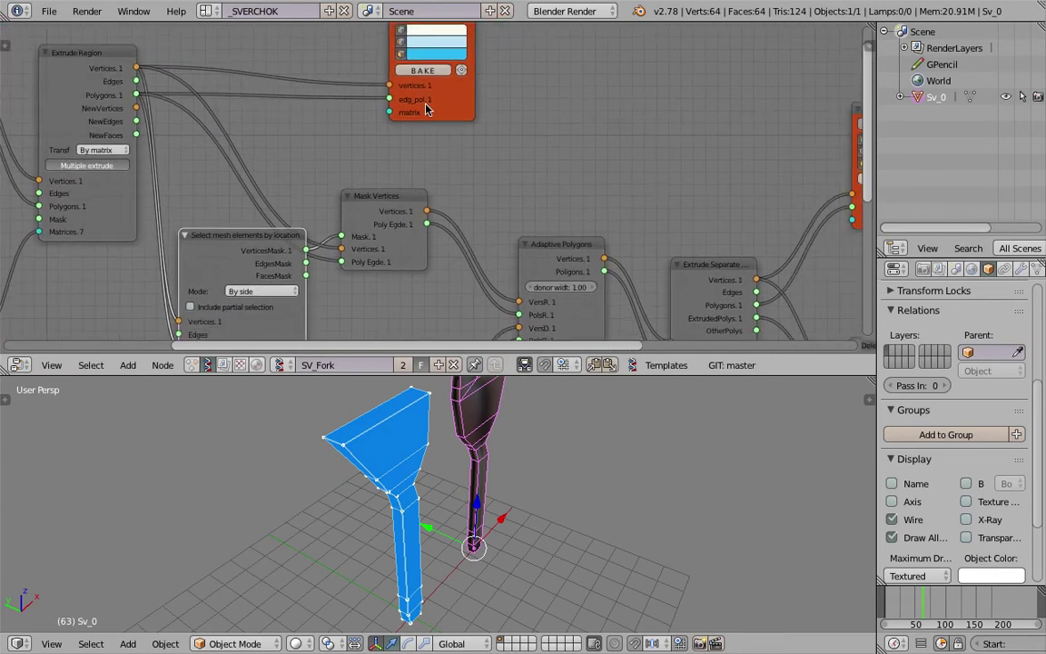
middle_drag(470, 200, 444, 188)
drag(349, 193, 374, 198)
middle_drag(325, 249, 353, 226)
Shift the Adaptive Polygons node slightly down and the Plane MK2 node feeding it slightly up and left
scroll(353, 226, down, 1)
scroll(428, 228, down, 1)
middle_drag(430, 194, 374, 162)
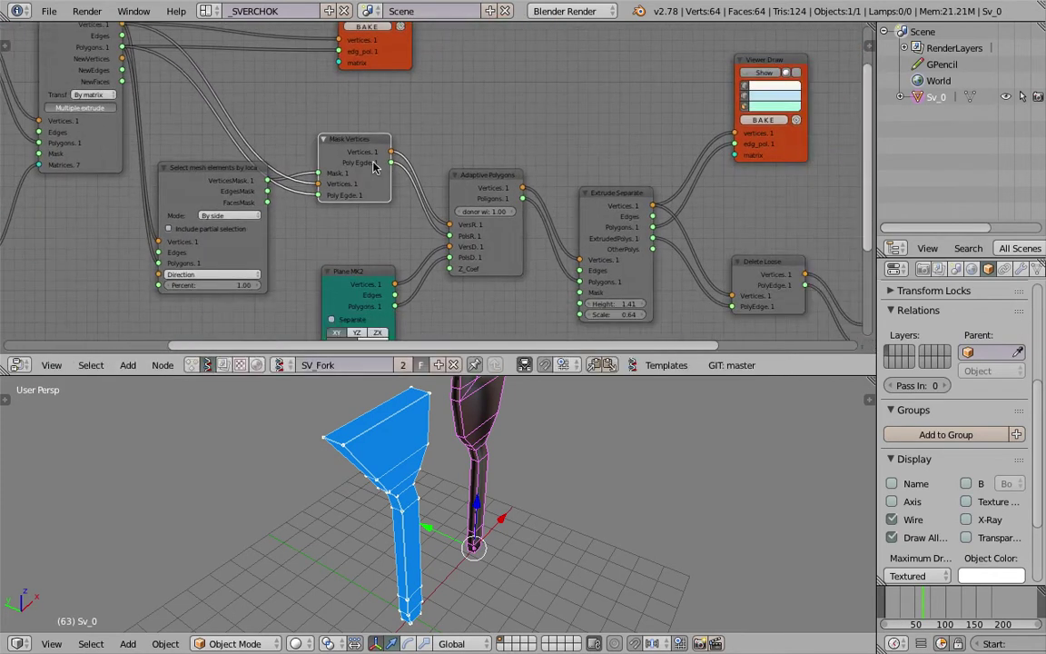
click(480, 184)
middle_drag(462, 175, 387, 107)
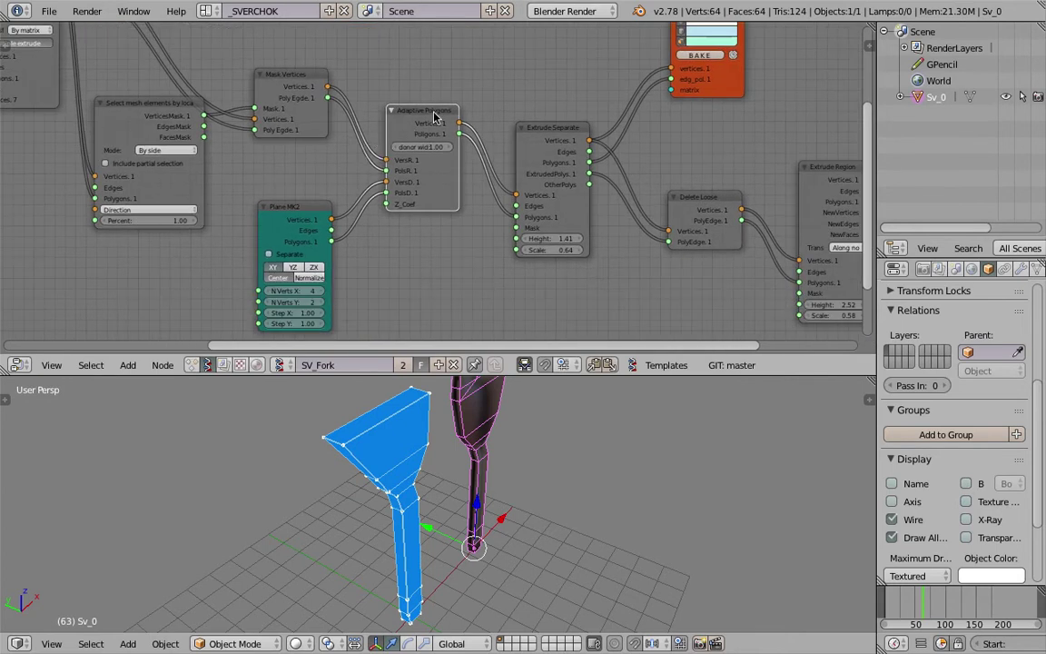
drag(429, 116, 426, 126)
mouse_move(296, 203)
mouse_down()
mouse_move(301, 192)
mouse_move(287, 192)
mouse_up()
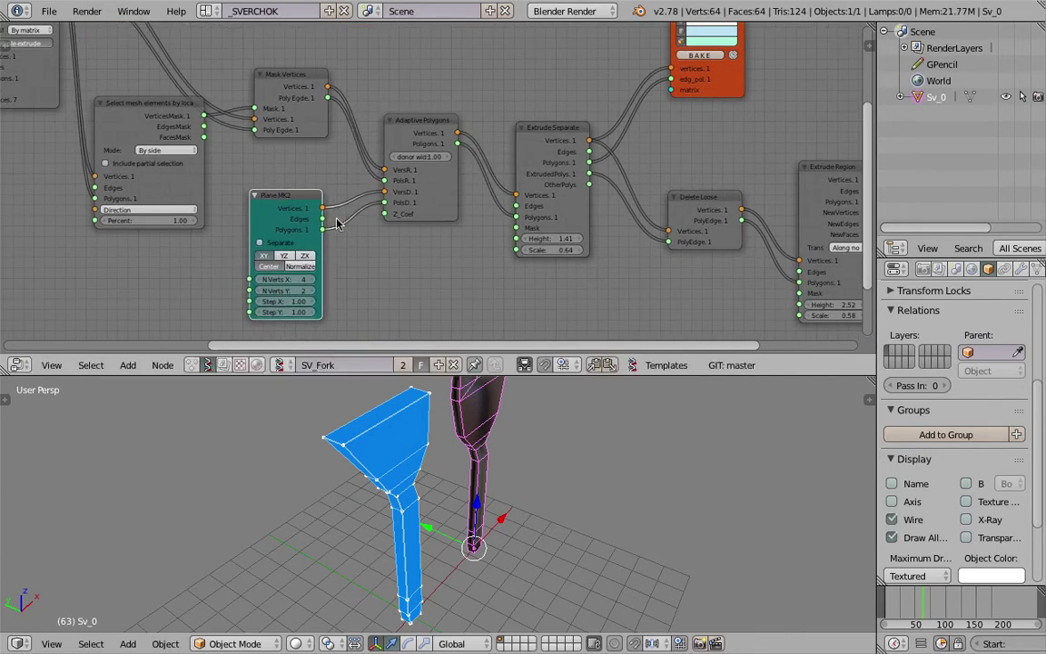
middle_drag(356, 216, 323, 205)
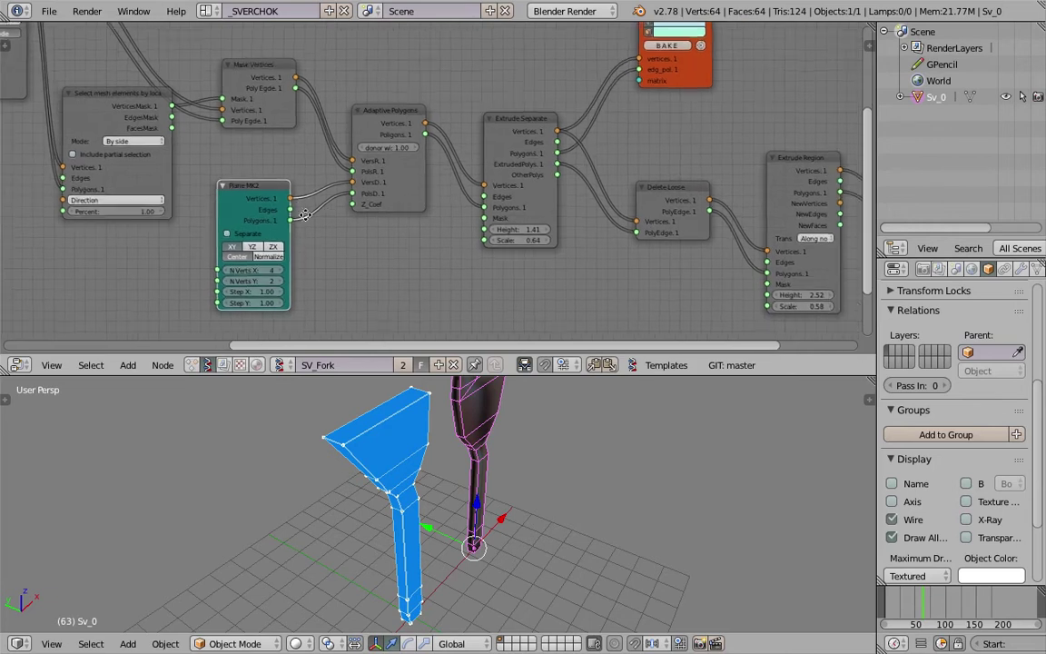
middle_drag(266, 228, 265, 213)
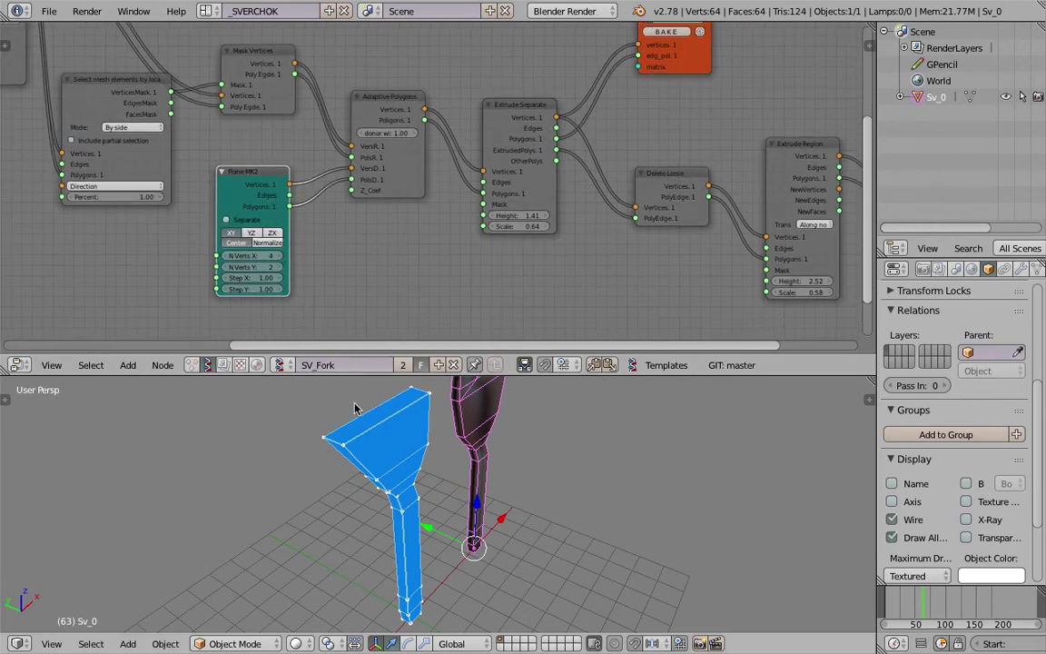
Sketch in grease pencil the blue head's top face divided into three parts, with three pointed tines rising from it
middle_drag(322, 382, 300, 493)
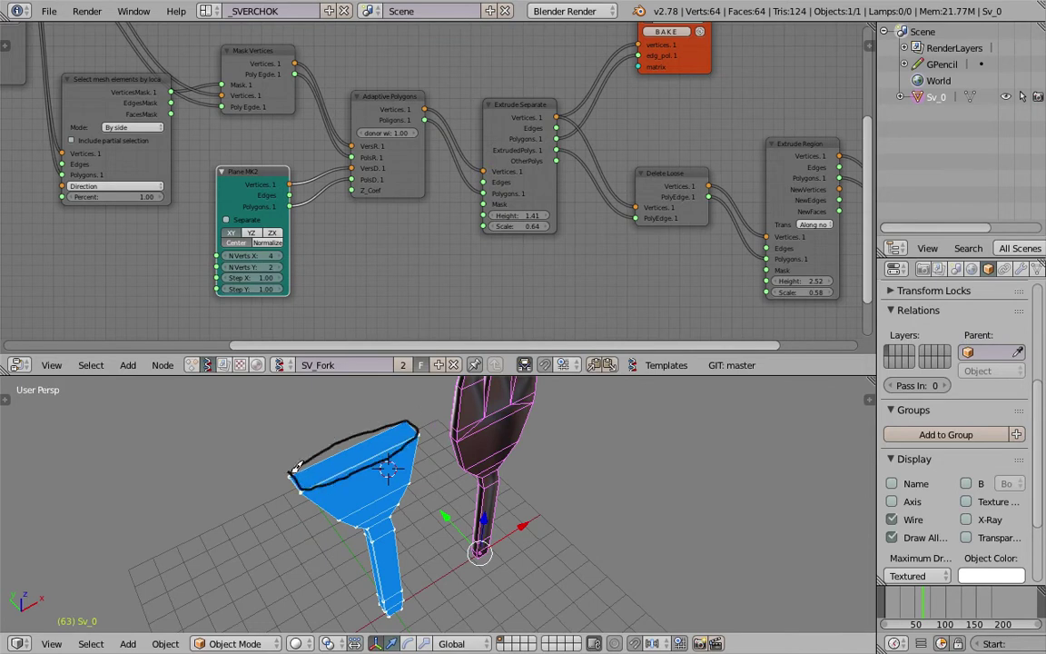
drag(291, 472, 290, 474)
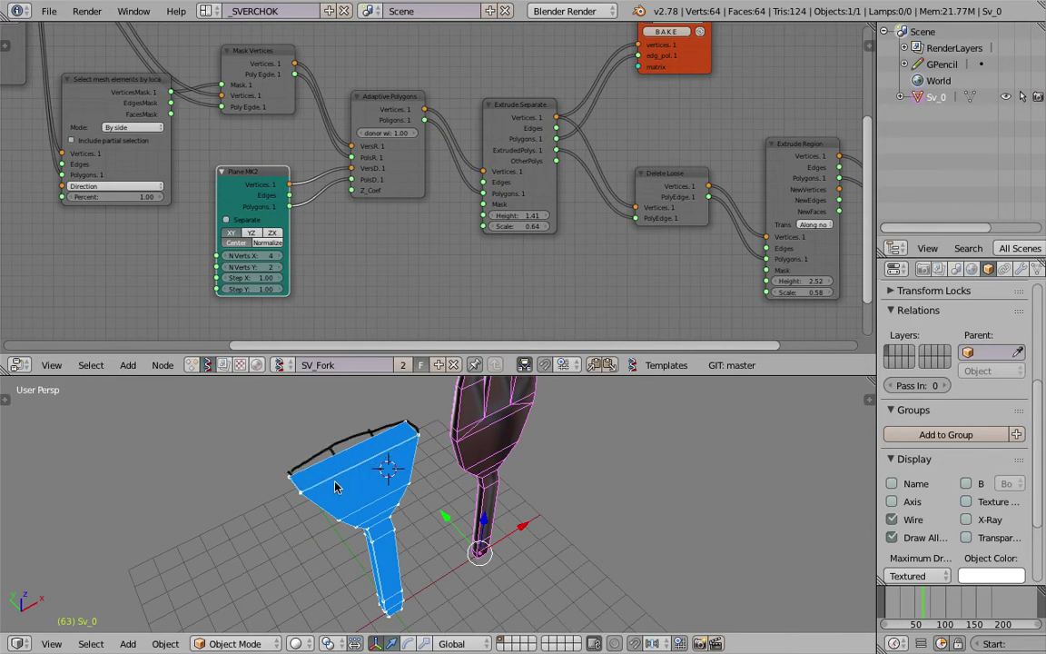
middle_drag(335, 487, 283, 496)
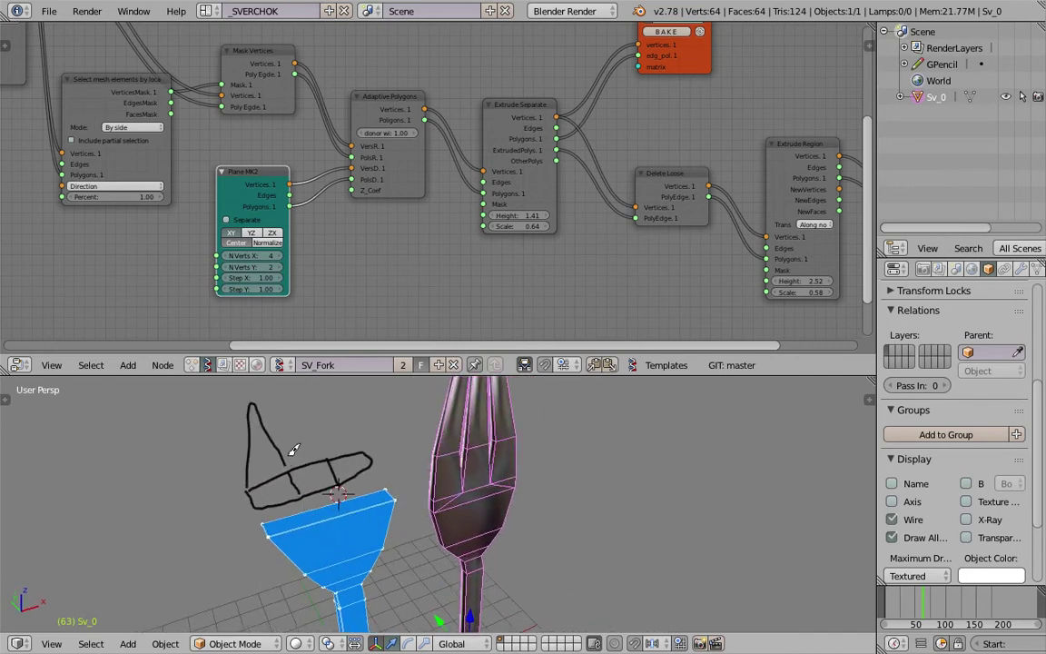
drag(294, 450, 330, 451)
middle_drag(363, 439, 414, 458)
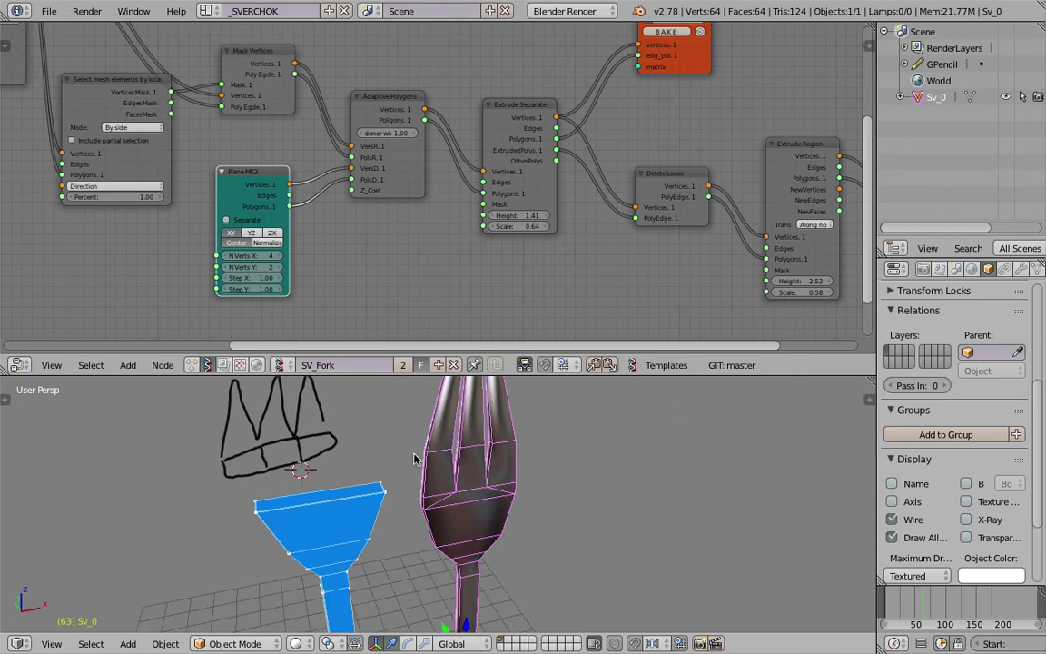
middle_drag(385, 542, 431, 495)
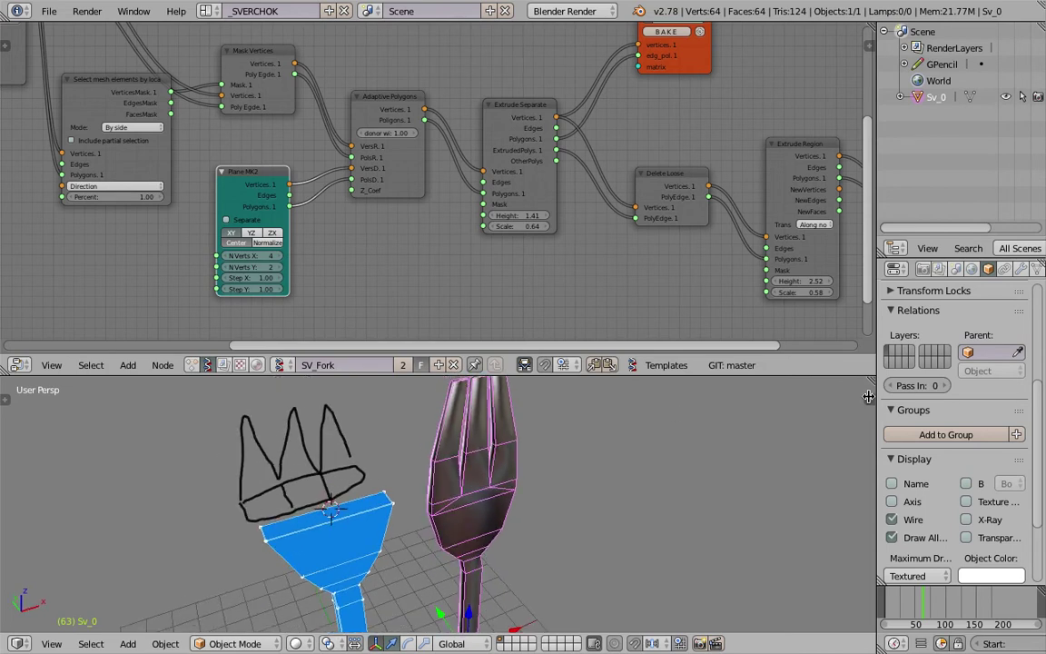
Delete the grease pencil layer containing the tine sketch
key(n)
click(846, 429)
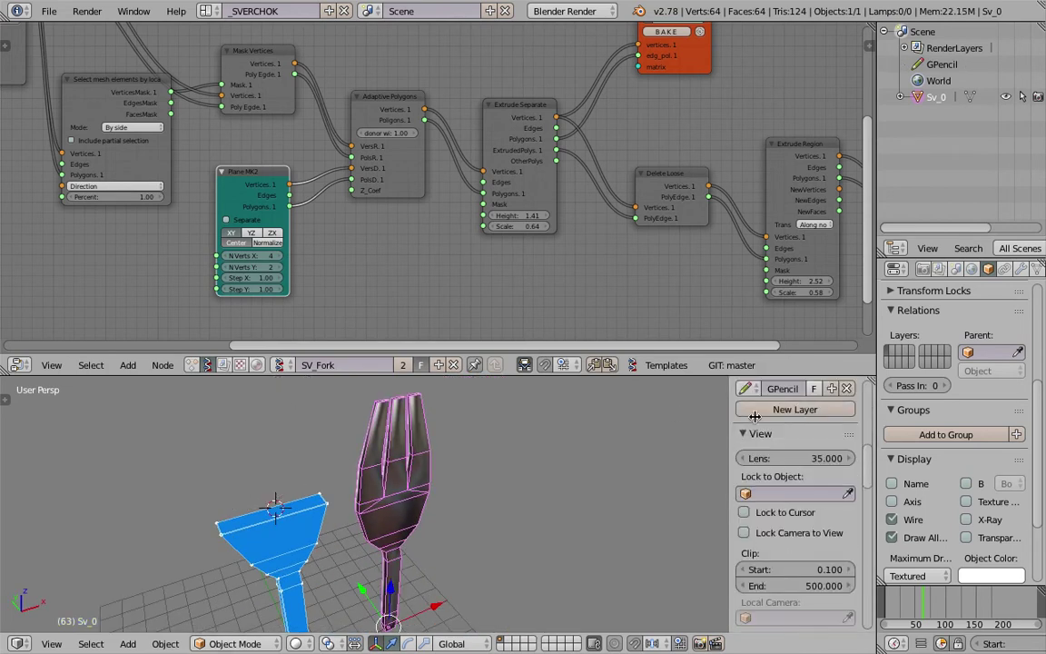
key(n)
Show the teal tine-base preview again in the Viewer Draw node connected to Extrude Separate
mouse_move(535, 118)
middle_down()
mouse_move(464, 156)
mouse_move(450, 202)
middle_up()
click(578, 69)
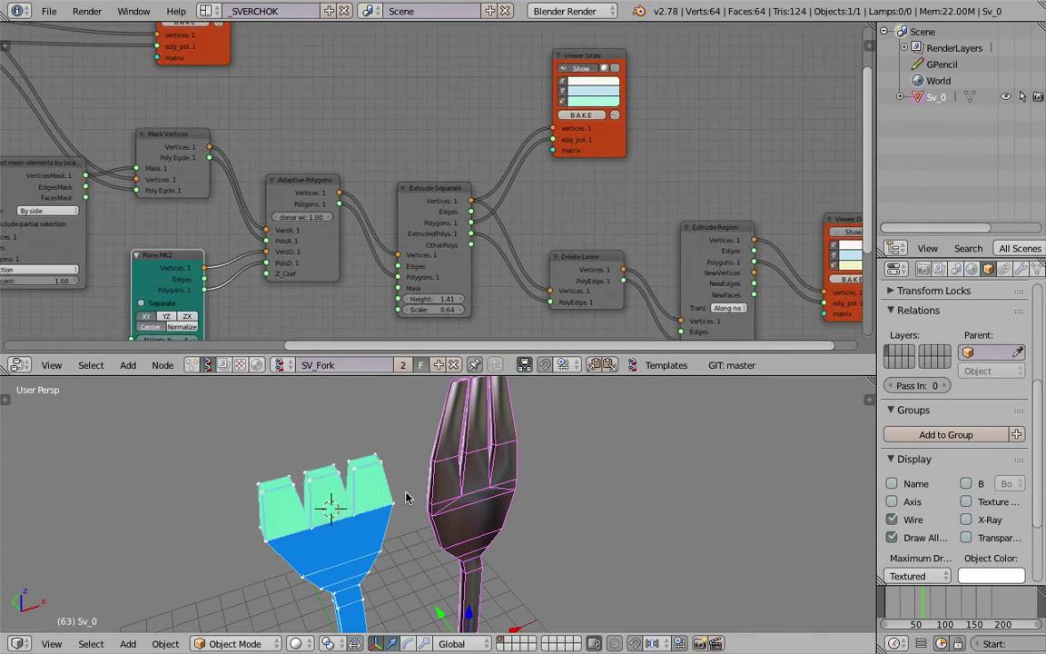
Sketch in grease pencil the tine gap lines continuing down the blue head to meet at a point, and undo the sketch
middle_drag(406, 498, 381, 489)
scroll(394, 492, up, 3)
click(354, 563)
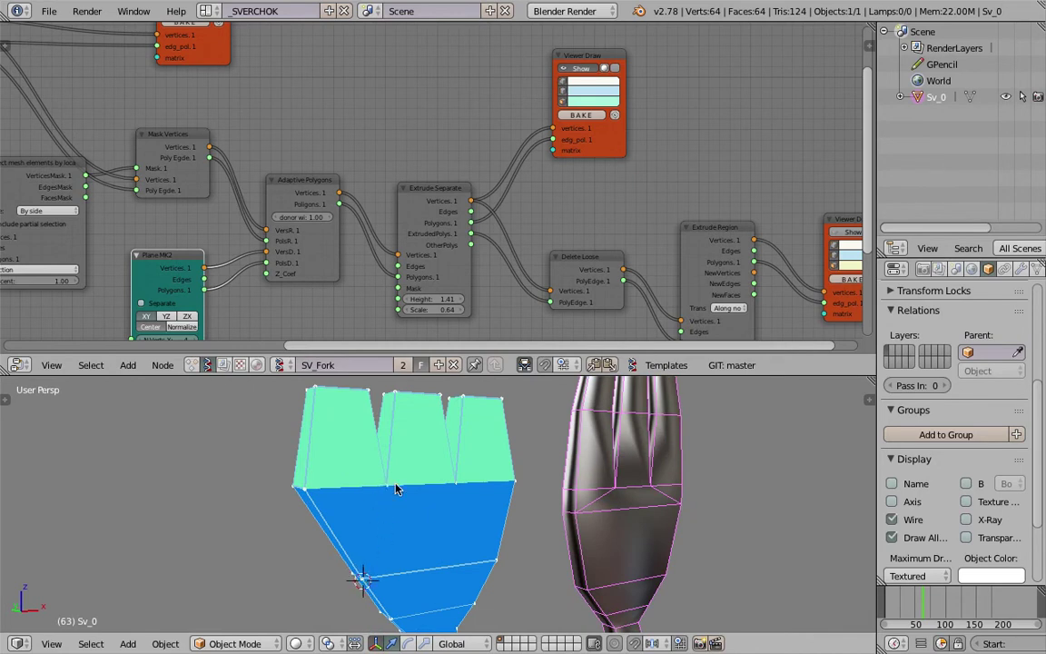
middle_drag(396, 489, 302, 570)
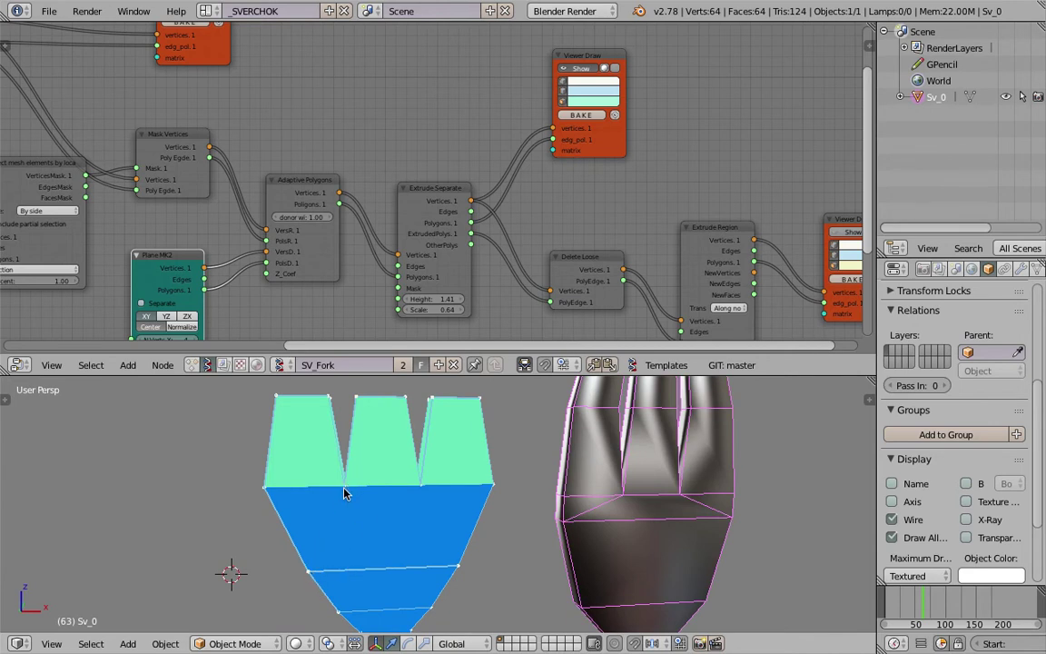
drag(344, 491, 349, 554)
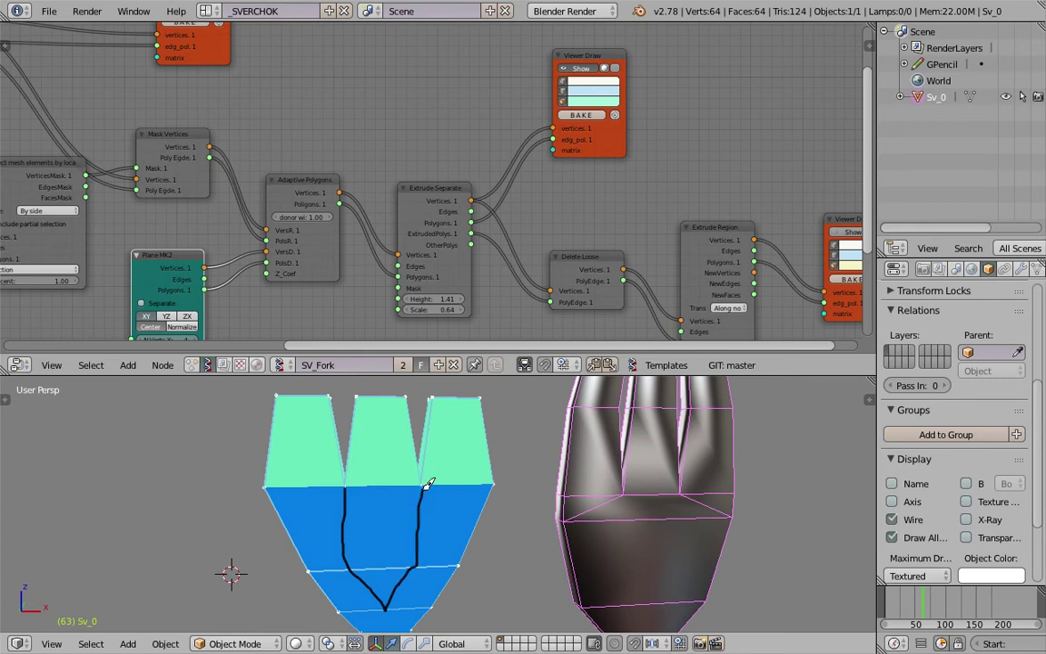
key(ctrl+z)
Examine the blue head and teal tine bases beside the finished fork, briefly switching the viewport shading to wireframe and back
shift+middle_drag(405, 609, 411, 487)
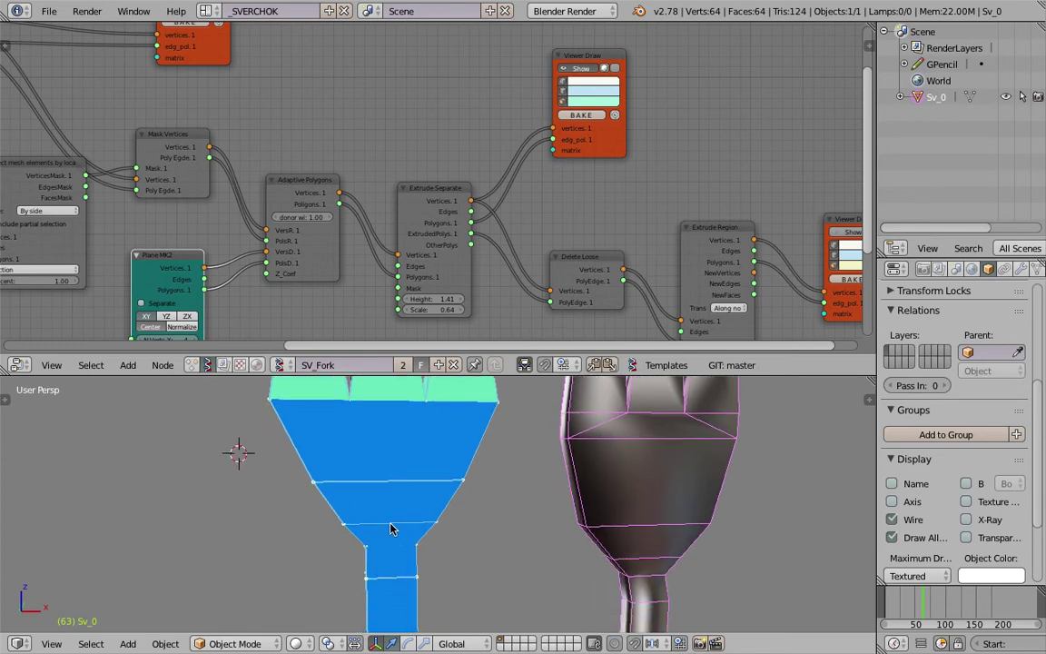
middle_drag(472, 504, 471, 518)
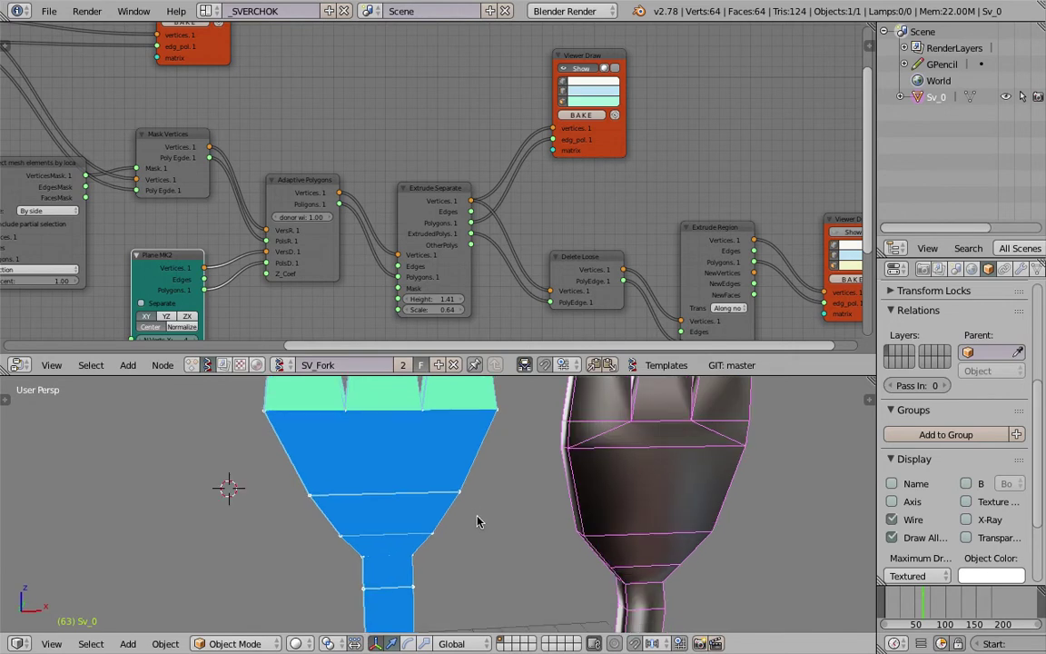
key(z)
key(z)
mouse_move(469, 470)
middle_down()
mouse_move(416, 538)
mouse_move(392, 512)
mouse_move(456, 470)
middle_up()
scroll(473, 470, down, 3)
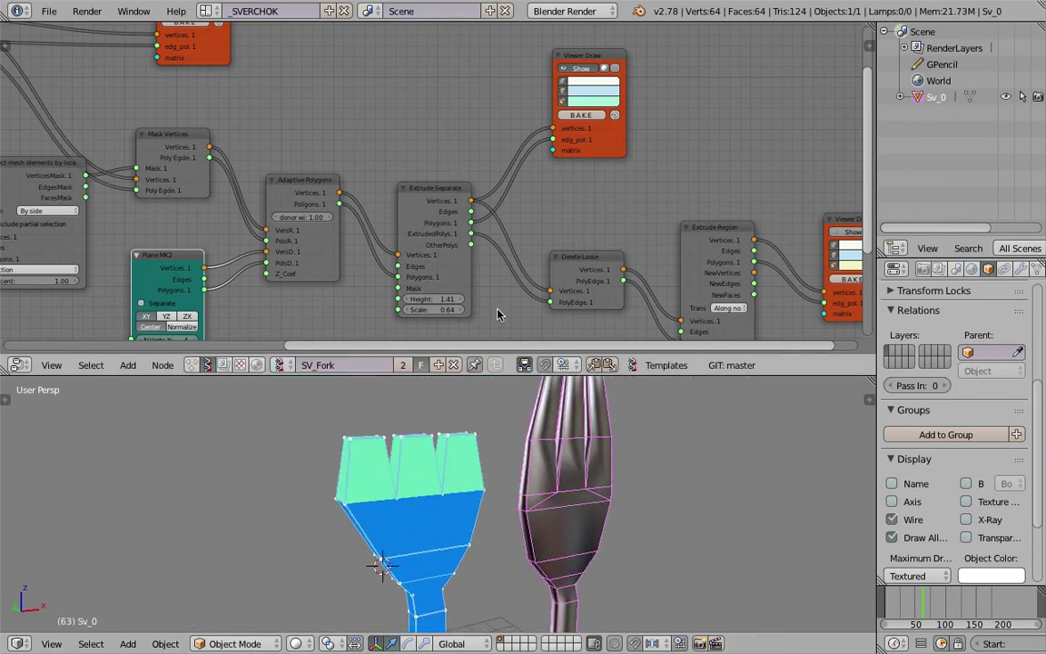
middle_drag(468, 265, 448, 234)
middle_drag(494, 187, 425, 233)
middle_drag(413, 447, 381, 475)
Move the Delete Loose node and the Extrude Region node slightly up in the node tree
middle_drag(526, 219, 476, 183)
drag(423, 240, 385, 209)
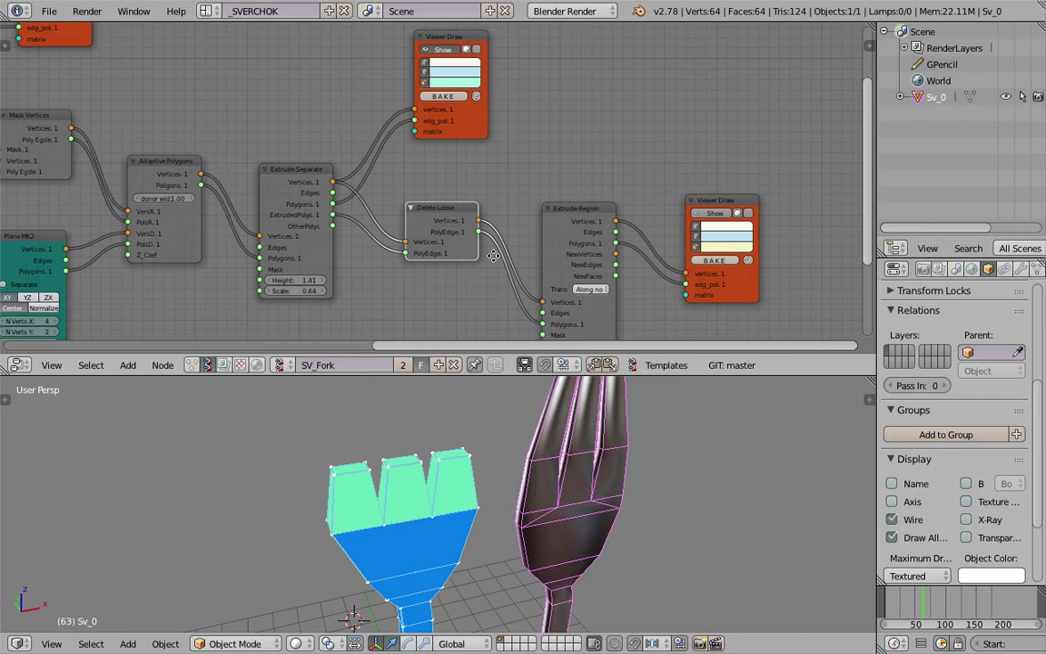
middle_drag(493, 256, 433, 226)
drag(521, 214, 532, 187)
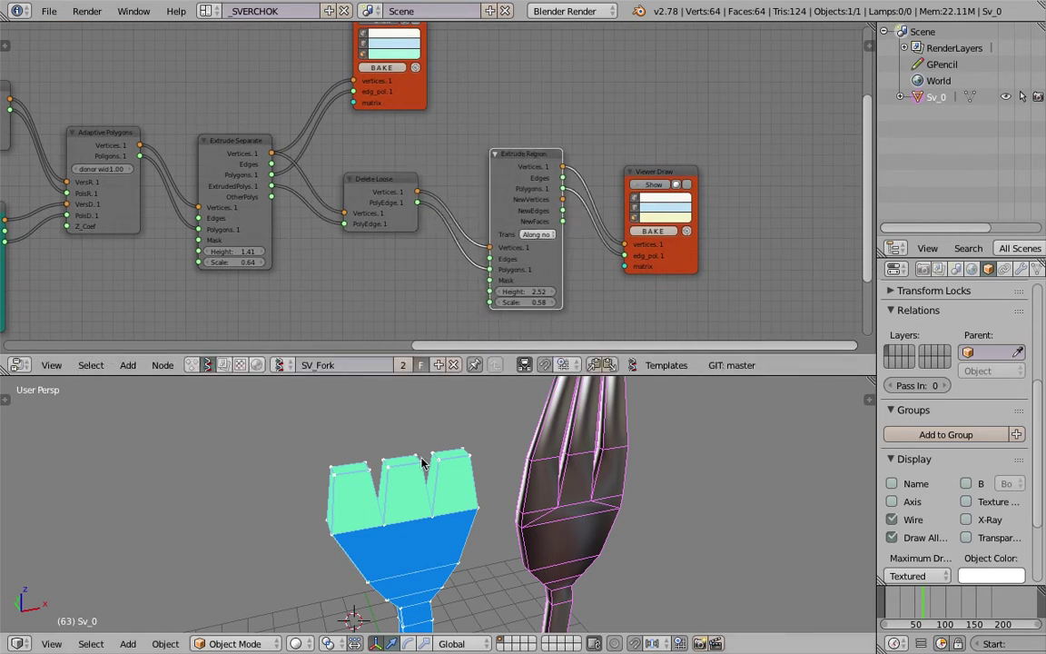
Set the Extrude Region node's height to 3.24 and show the yellow tine preview in the Viewer Draw node connected to it
click(385, 469)
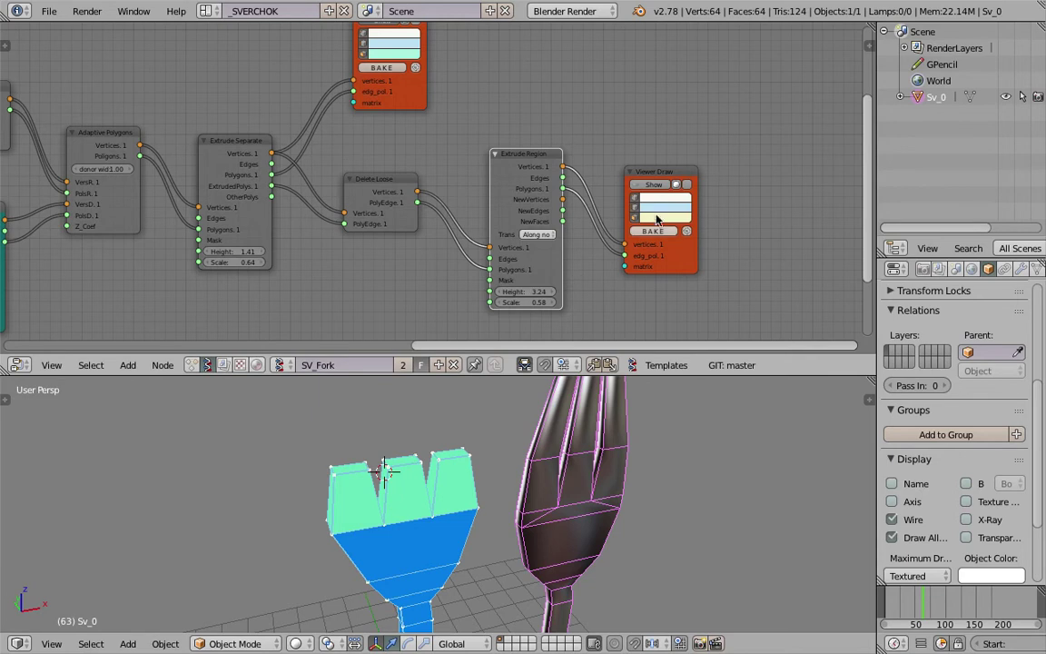
click(655, 185)
scroll(455, 507, down, 2)
middle_drag(455, 507, 392, 519)
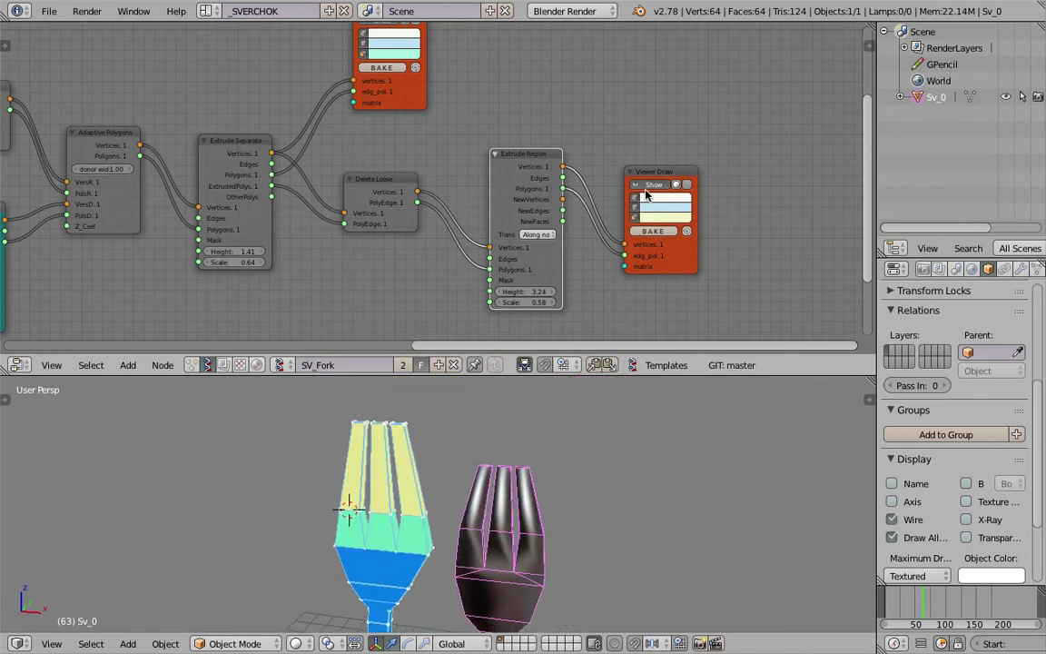
click(652, 185)
click(646, 187)
Set the Extrude Region node's height to 2.40 and its scale to 0.64, after trying untapered tines with a scale of 1.00
scroll(473, 520, up, 3)
mouse_move(427, 529)
middle_down()
mouse_move(444, 483)
mouse_move(444, 565)
mouse_move(362, 507)
mouse_move(398, 489)
middle_up()
shift+middle_drag(490, 383, 485, 401)
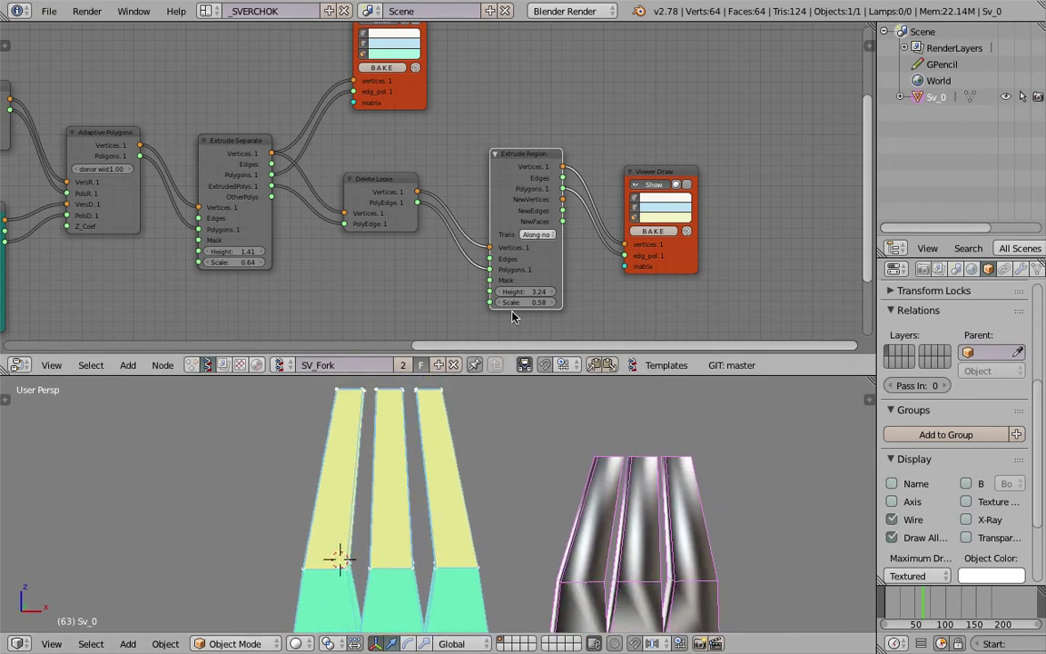
drag(525, 301, 499, 301)
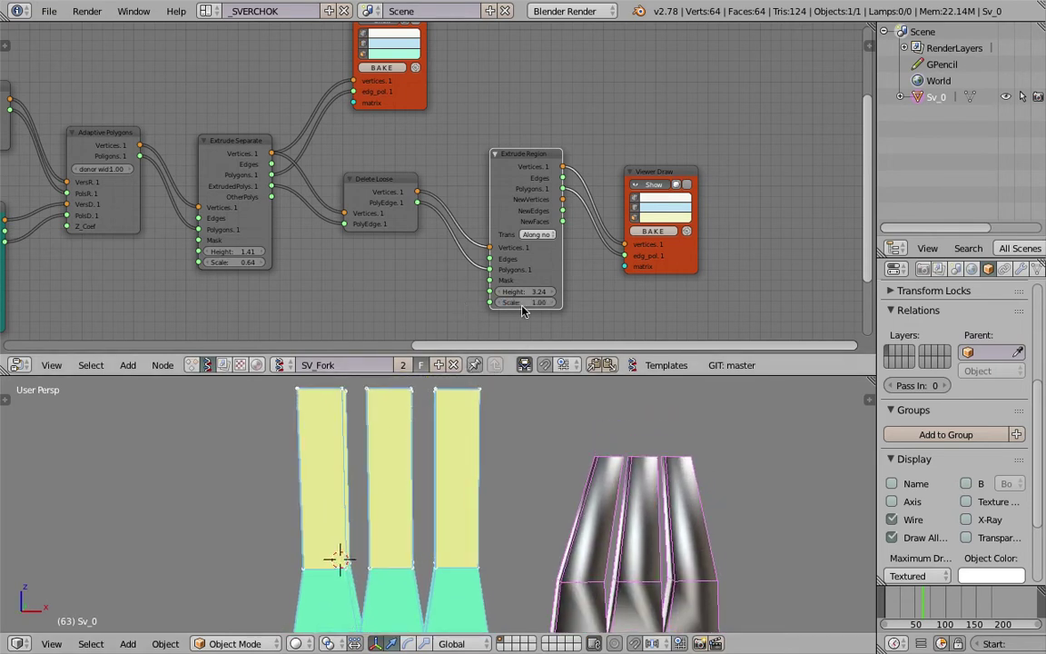
middle_drag(536, 299, 508, 257)
scroll(507, 257, up, 2)
drag(515, 260, 477, 272)
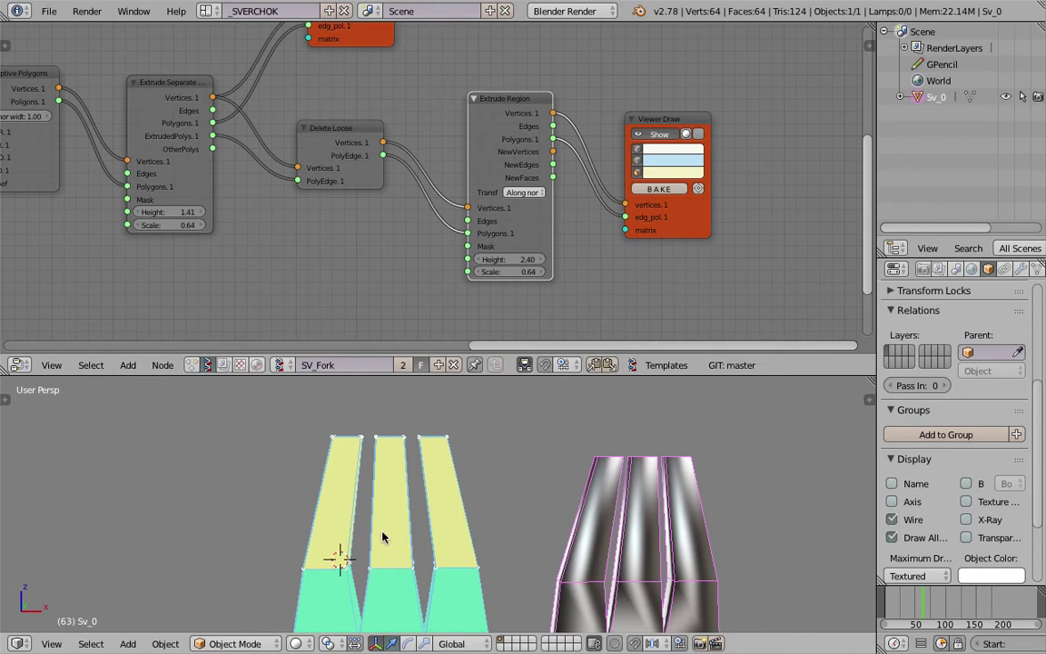
Try a scale of 0.58 in the Extrude Region node to narrow the tine tips, and restore it to 0.64
middle_drag(382, 537, 413, 568)
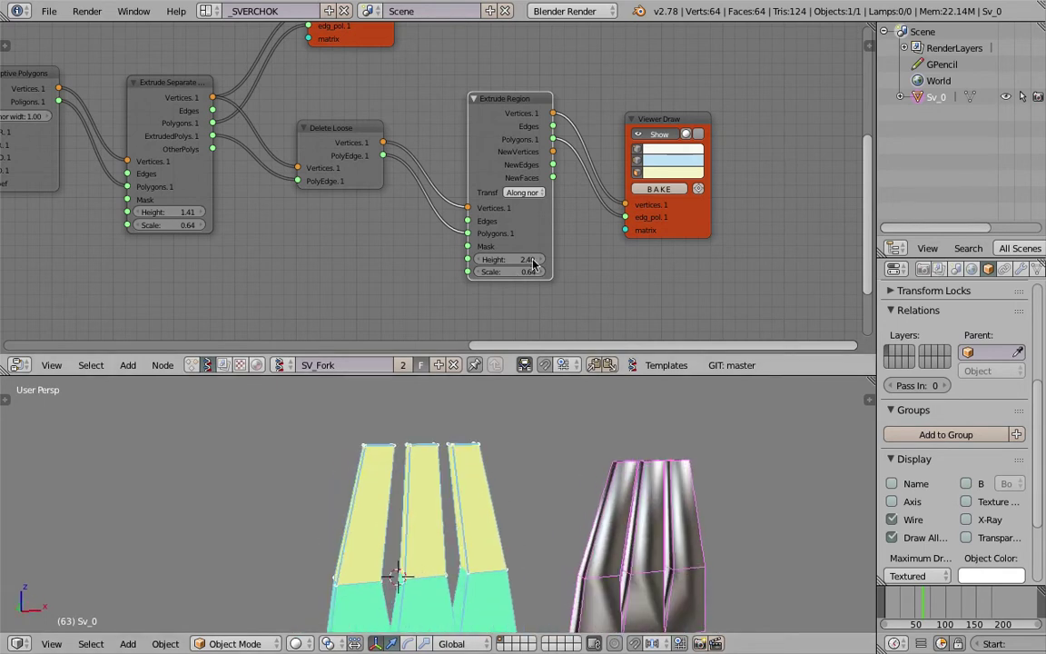
mouse_move(474, 271)
mouse_down()
mouse_move(490, 271)
mouse_move(469, 271)
mouse_up()
middle_drag(406, 474, 389, 518)
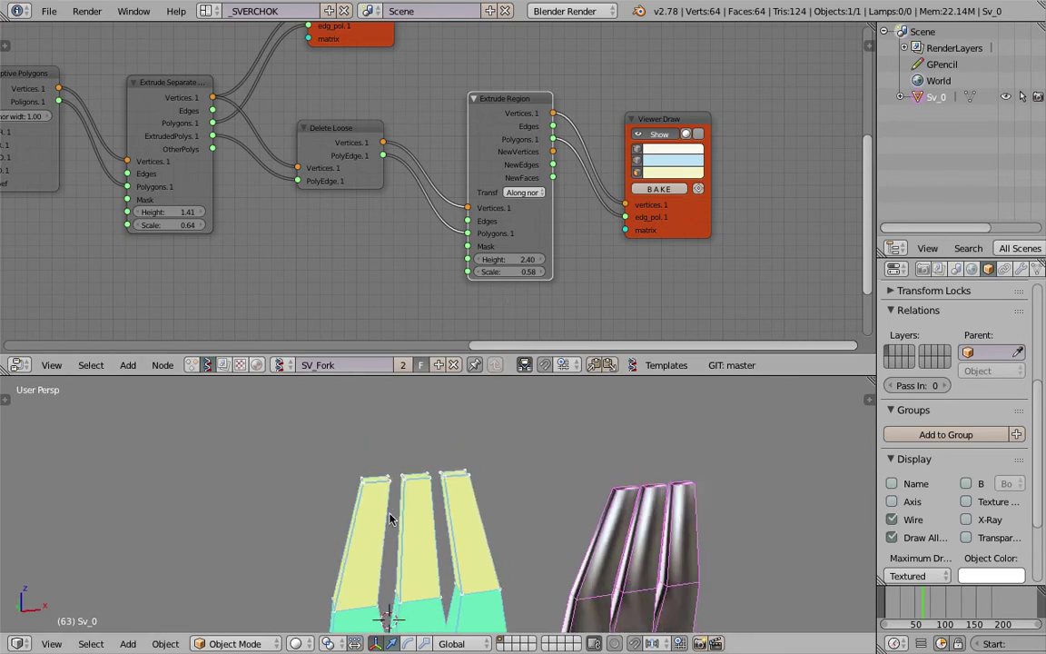
scroll(389, 518, up, 4)
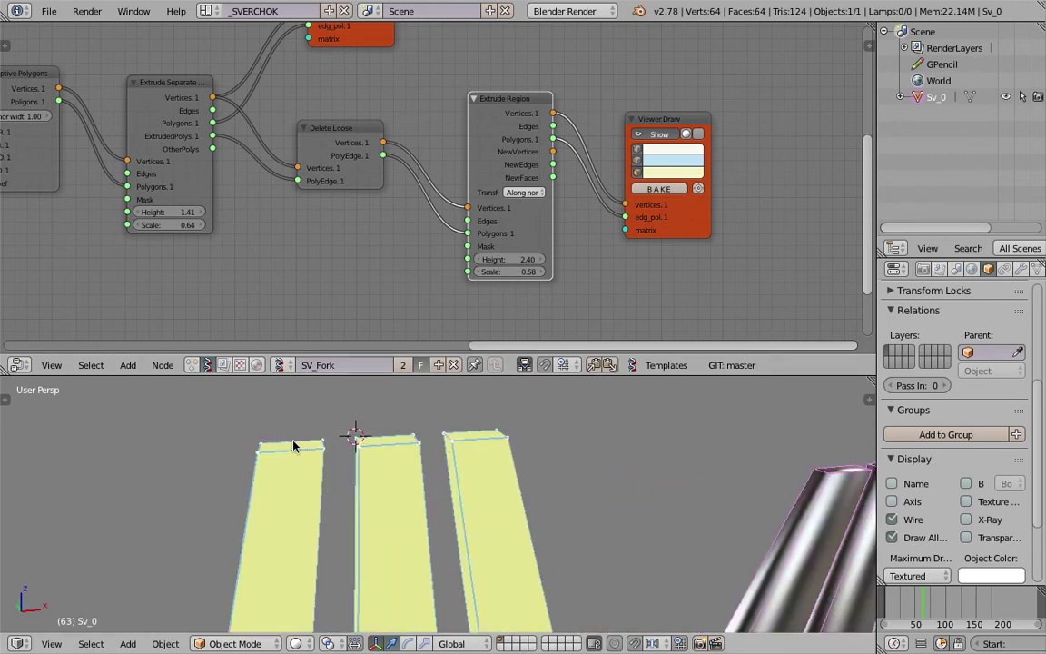
scroll(439, 442, down, 5)
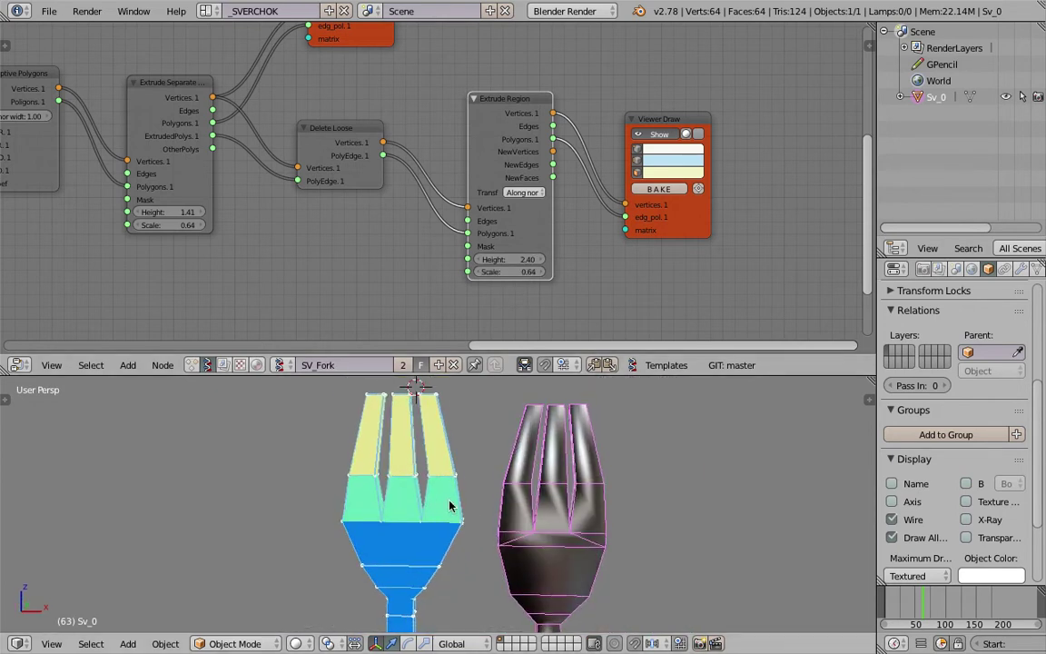
Save the blend file over its existing version
scroll(380, 501, down, 2)
key(ctrl+s)
middle_drag(417, 525, 535, 535)
key(Return)
Set the last row's Z value to 1.44 in the List Input node feeding the Location of Matrix in
middle_drag(32, 219, 446, 261)
middle_drag(464, 470, 404, 477)
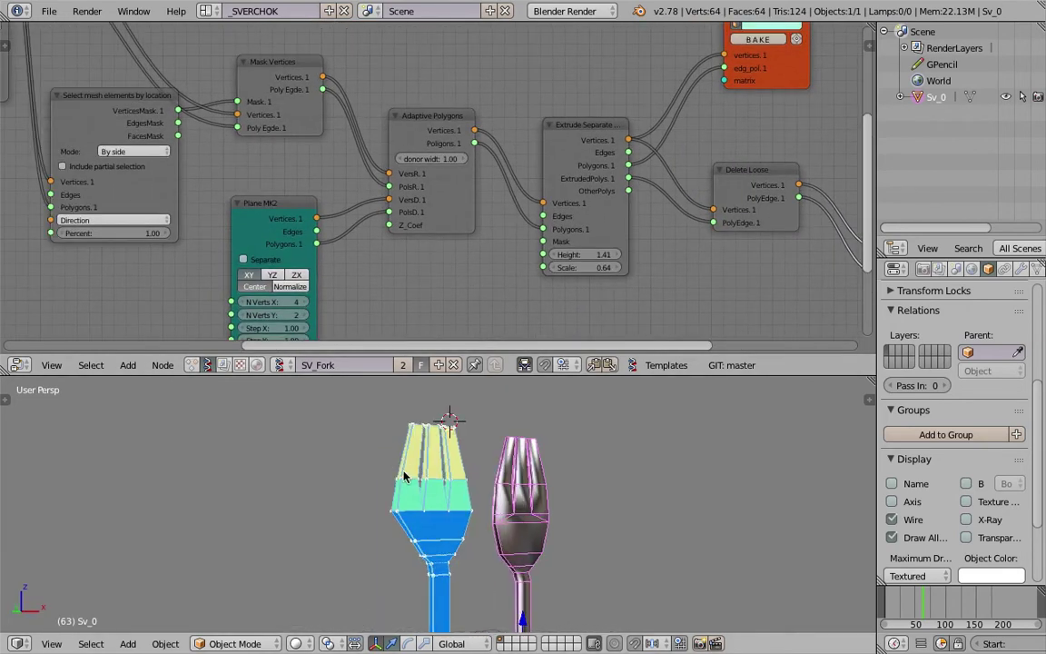
middle_drag(24, 144, 217, 168)
scroll(214, 167, down, 2)
middle_drag(138, 151, 415, 145)
middle_drag(204, 193, 308, 174)
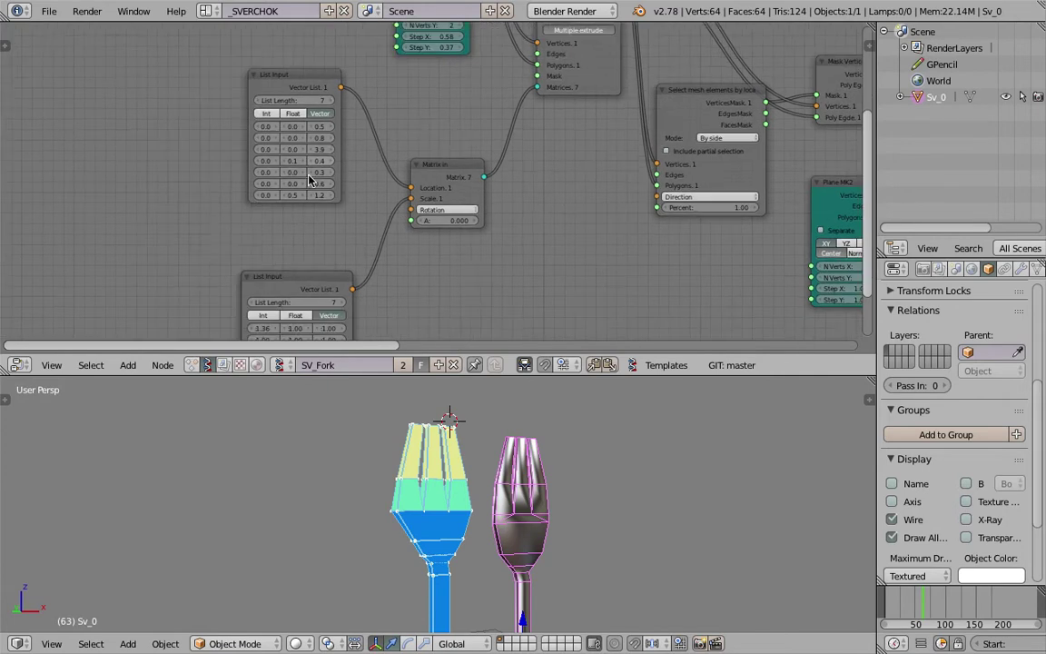
scroll(308, 175, up, 1)
middle_drag(338, 223, 280, 160)
mouse_move(274, 133)
mouse_down()
mouse_move(309, 133)
mouse_move(283, 134)
mouse_move(295, 133)
mouse_up()
In the List Input feeding the Scale of Matrix in, set the last row's Y to 1.81 and increase its X to widen the head
shift+scroll(286, 300, down, 3)
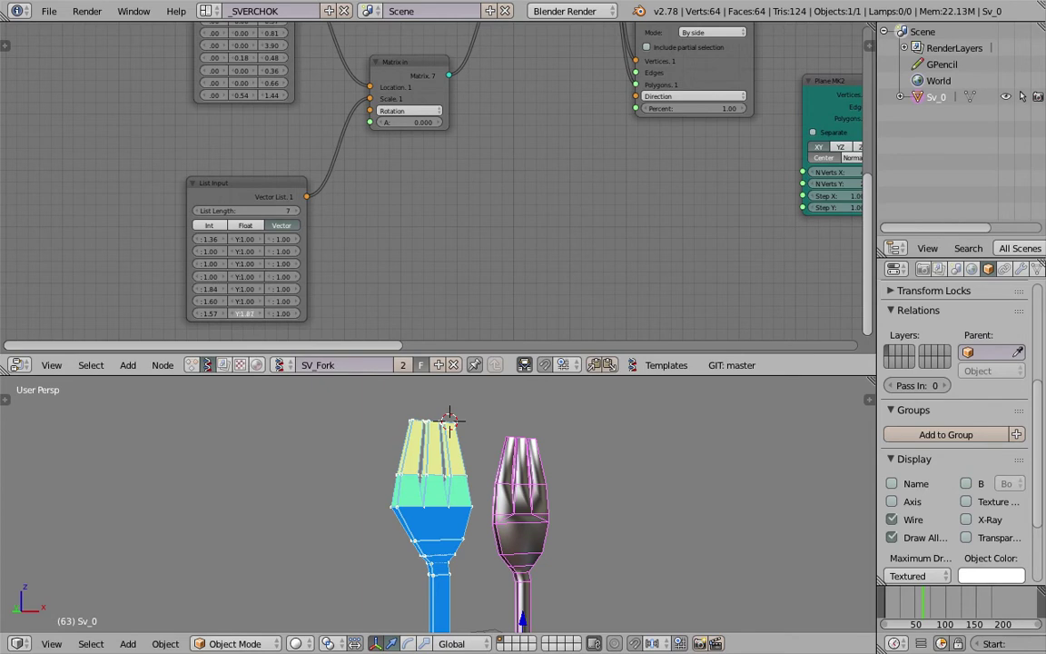
drag(245, 313, 218, 313)
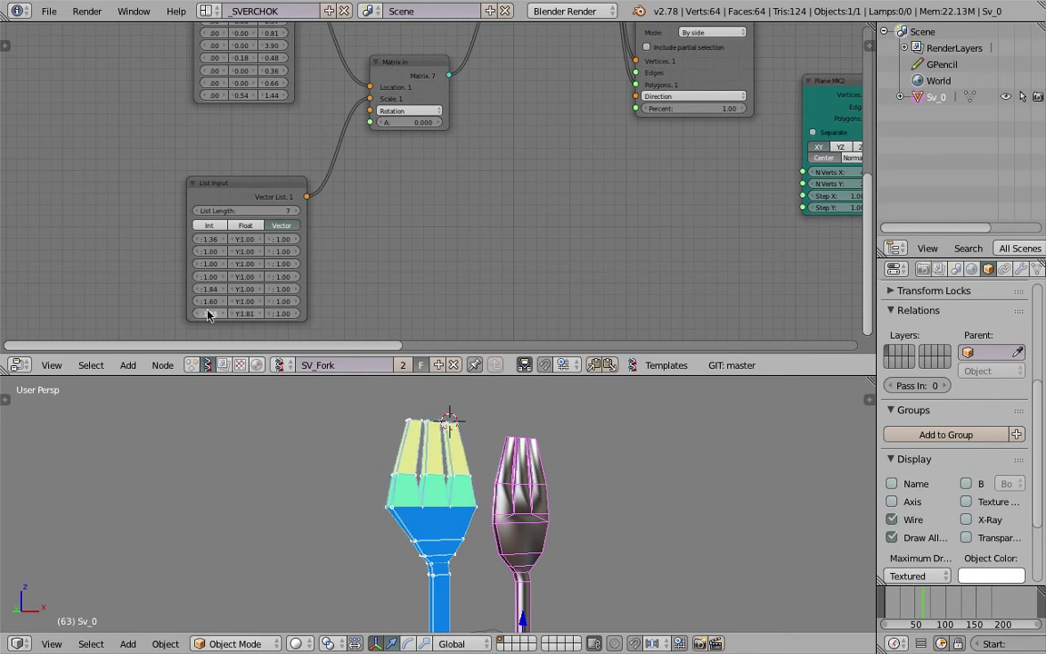
Raise the Plane MK2 node's N Verts X to 9 to split the fork head into eight tines
middle_drag(607, 173, 351, 295)
scroll(413, 225, up, 2)
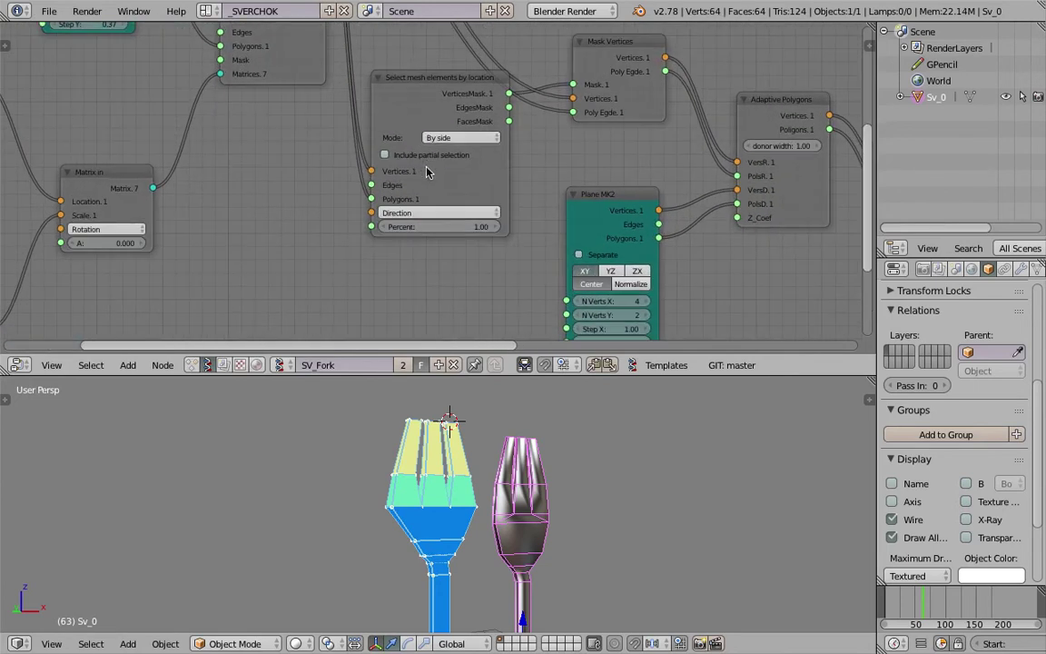
ctrl+scroll(486, 218, right, 5)
shift+scroll(411, 227, down, 2)
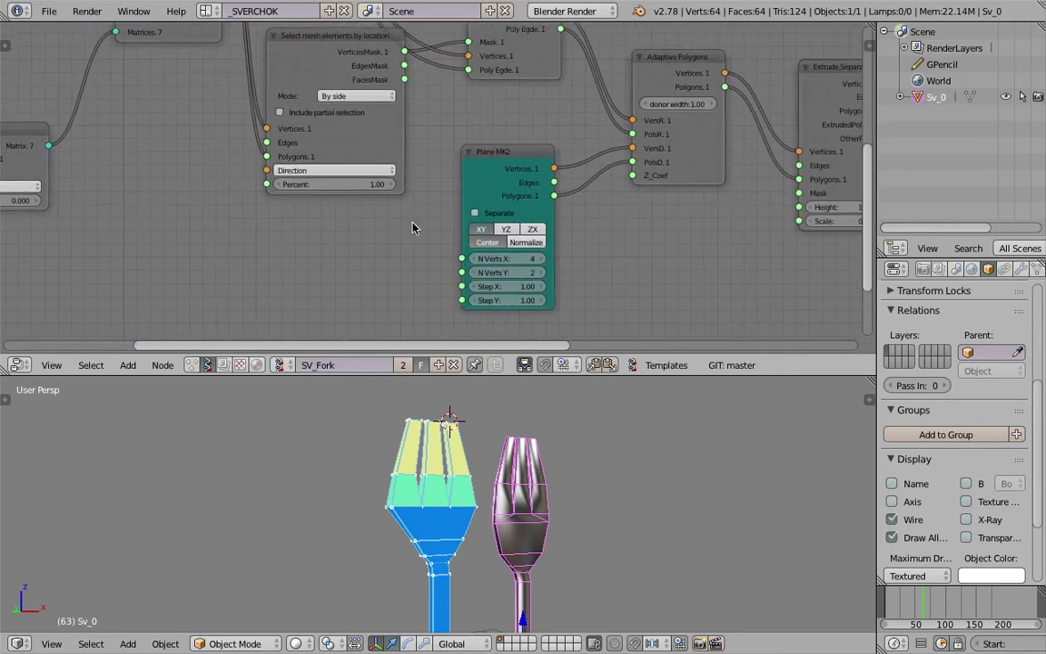
click(542, 264)
click(542, 264)
middle_drag(565, 480, 493, 484)
click(542, 259)
click(542, 259)
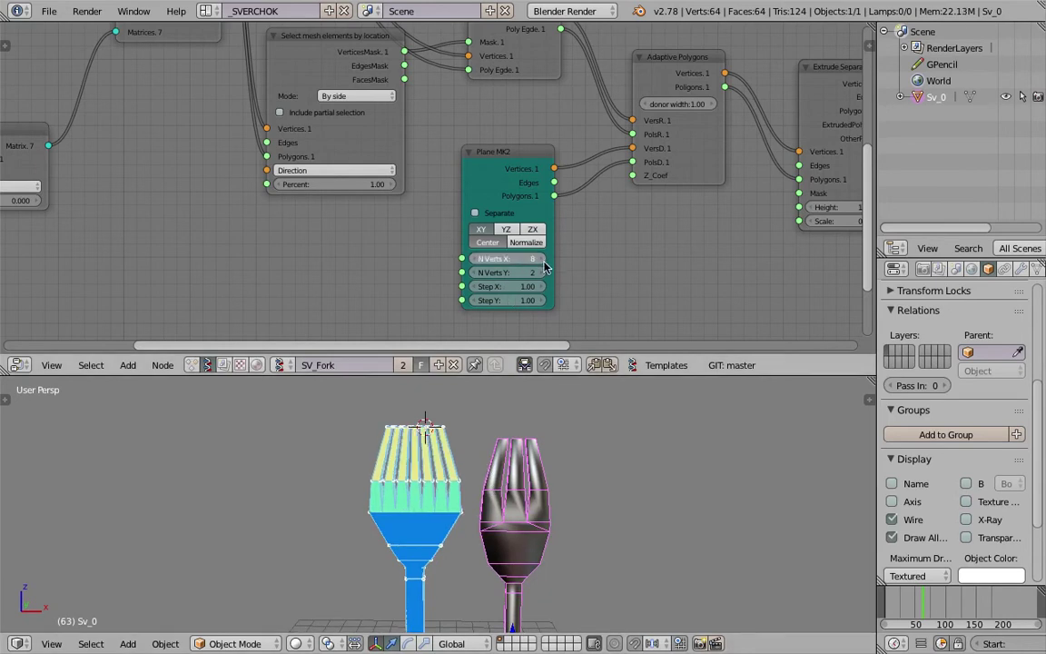
click(542, 260)
Reduce the Plane MK2 node's N Verts X to 2 and raise it to 5 for a four-tine fork
scroll(395, 442, up, 3)
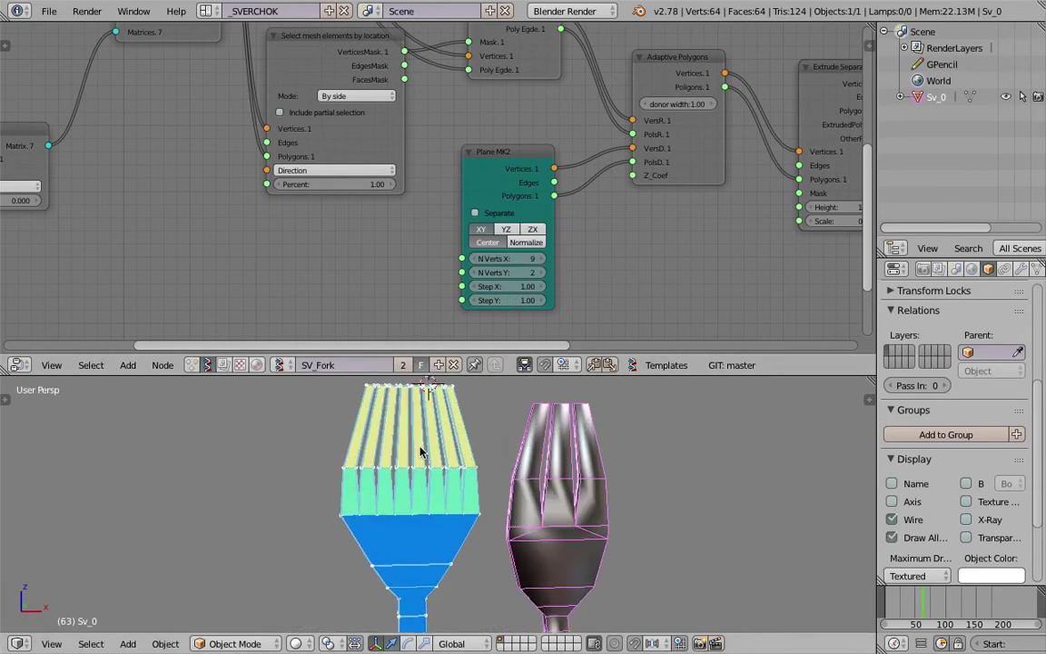
text(2)
key(Return)
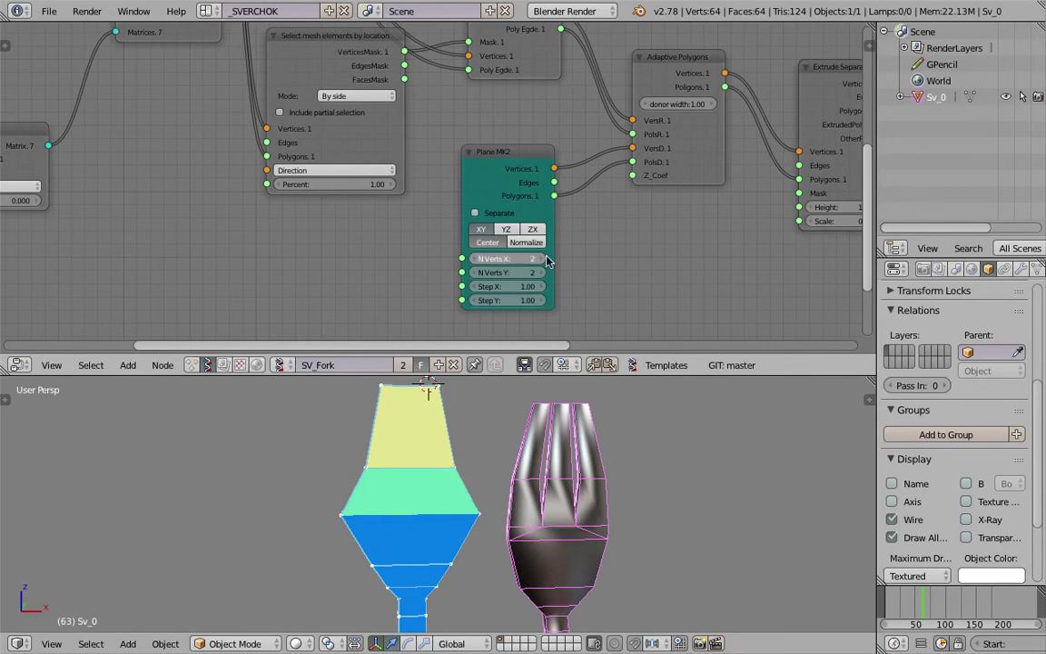
click(543, 259)
click(543, 260)
click(542, 260)
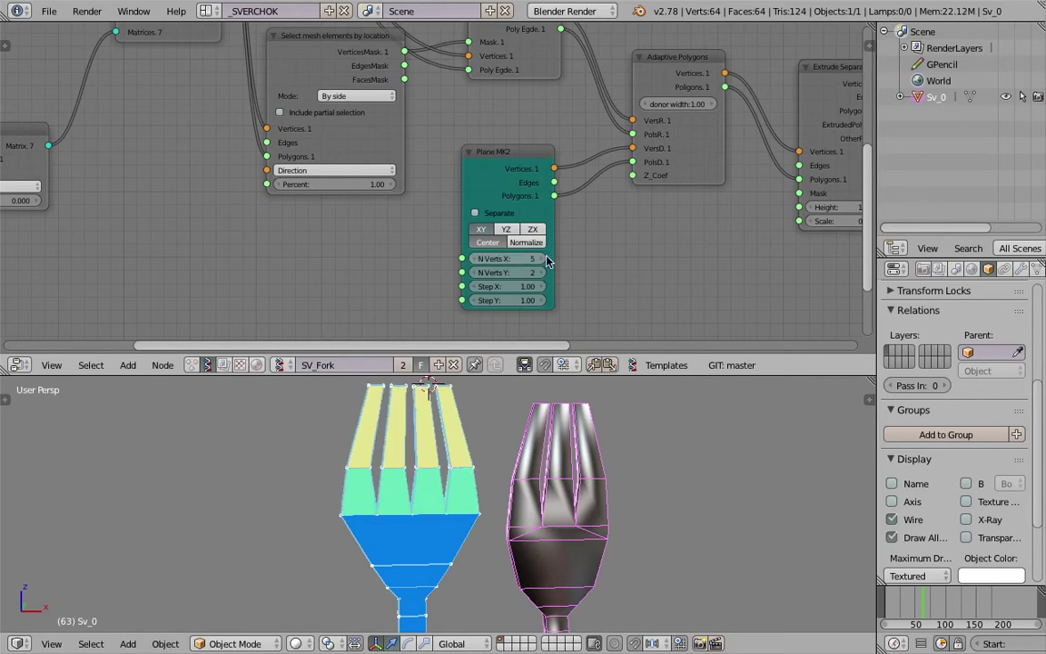
Save the four-tine version of the fork over the existing blend file
key(ctrl+s)
mouse_move(481, 517)
middle_down()
mouse_move(434, 528)
mouse_move(425, 518)
mouse_move(490, 515)
middle_up()
click(434, 528)
Set the Extrude Separate Faces node's height to 1.65 and widen the node enough to show its full title
scroll(425, 517, down, 1)
middle_drag(417, 490, 357, 460)
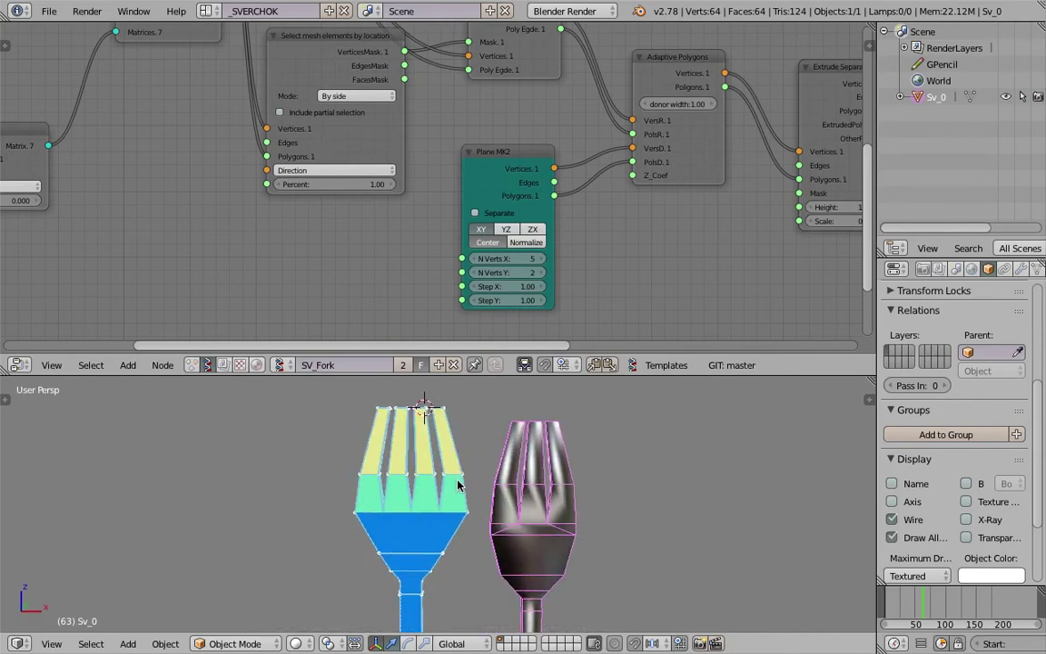
middle_drag(457, 482, 471, 517)
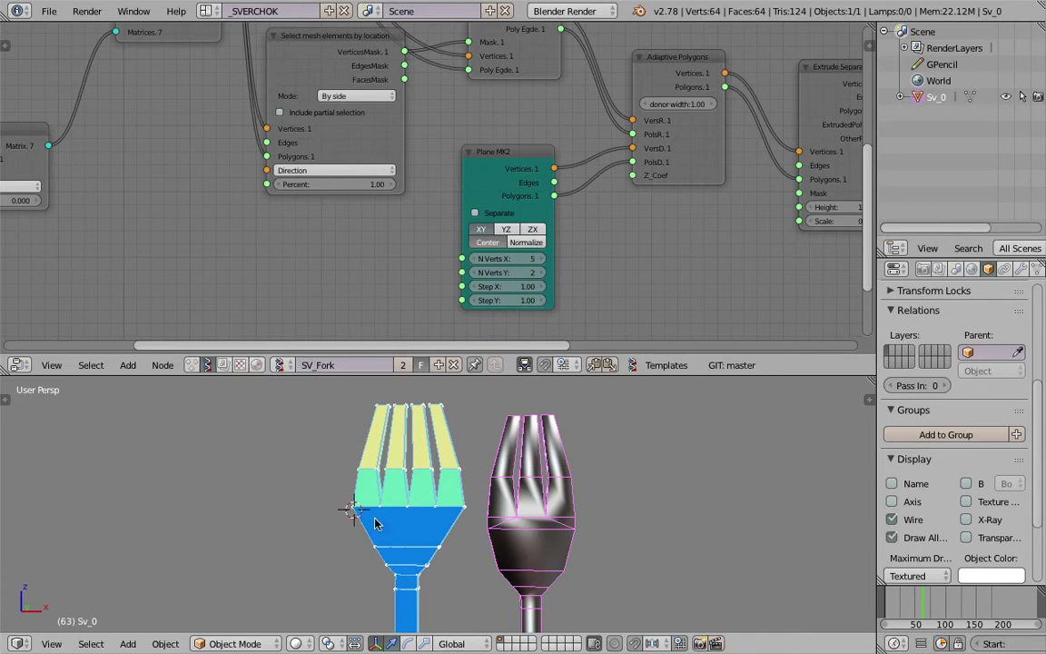
middle_drag(388, 523, 431, 529)
middle_drag(520, 191, 337, 194)
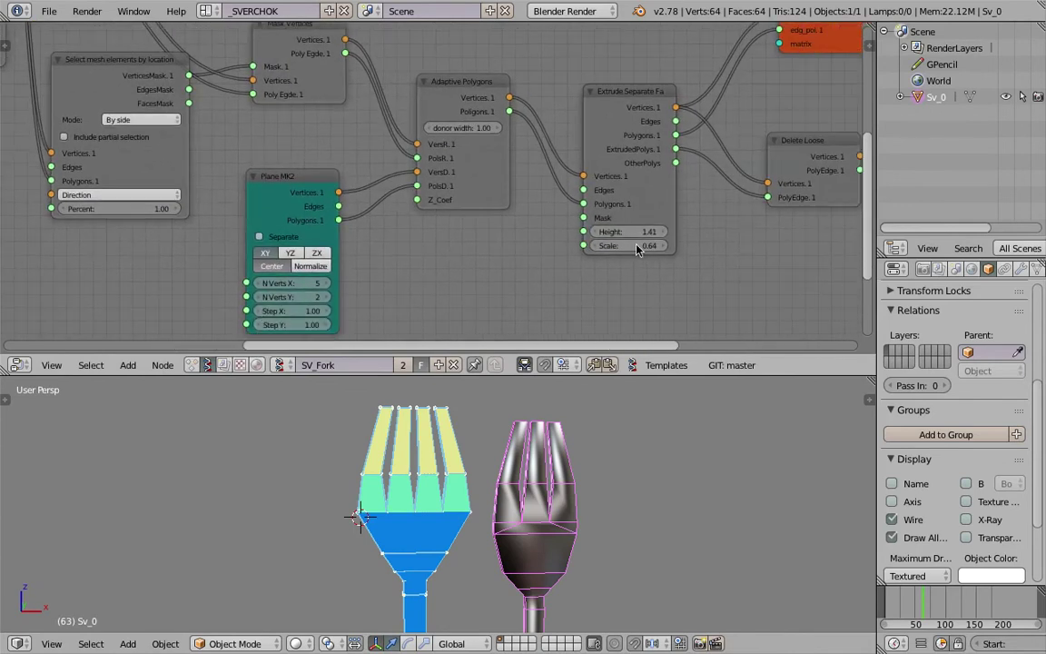
drag(626, 232, 725, 202)
middle_drag(724, 202, 465, 215)
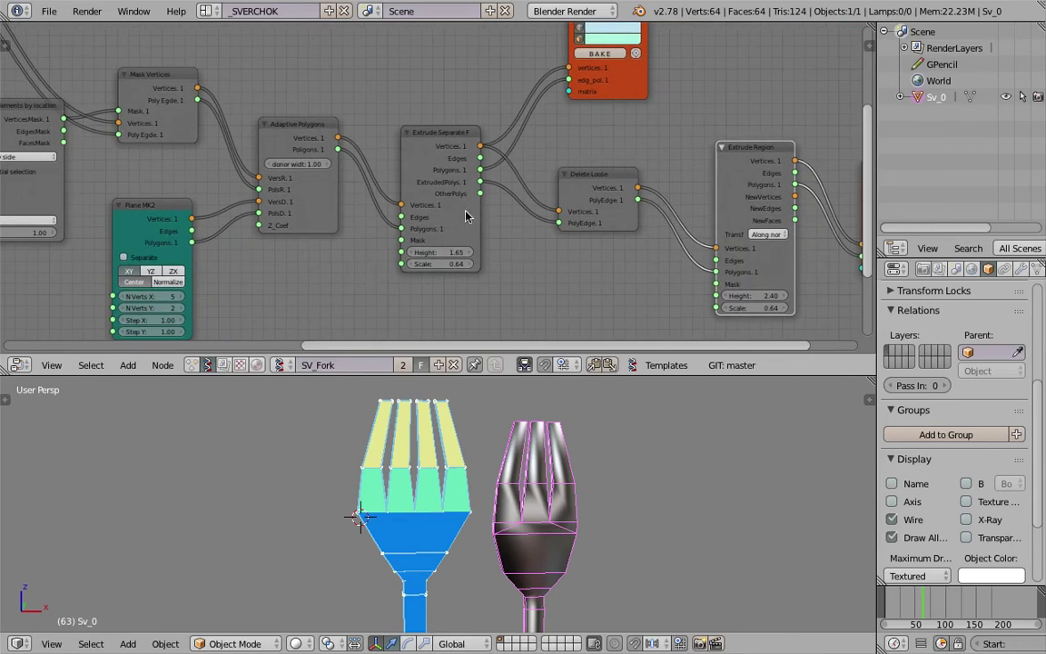
drag(479, 206, 499, 214)
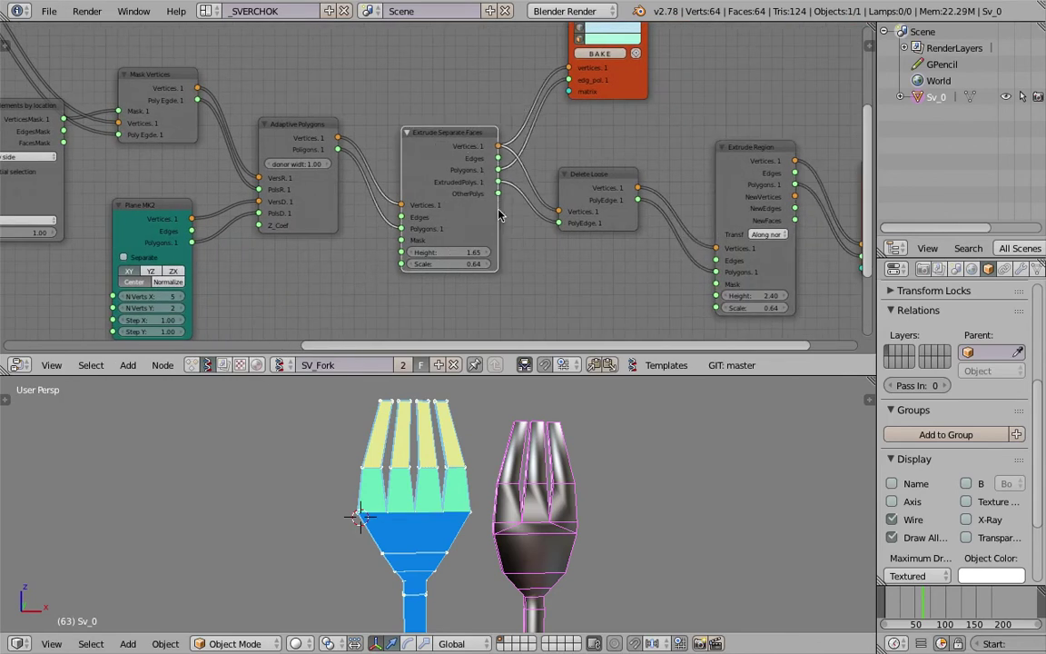
Save the blend file with the taller tine bases, overwriting the existing file
key(ctrl+s)
key(Return)
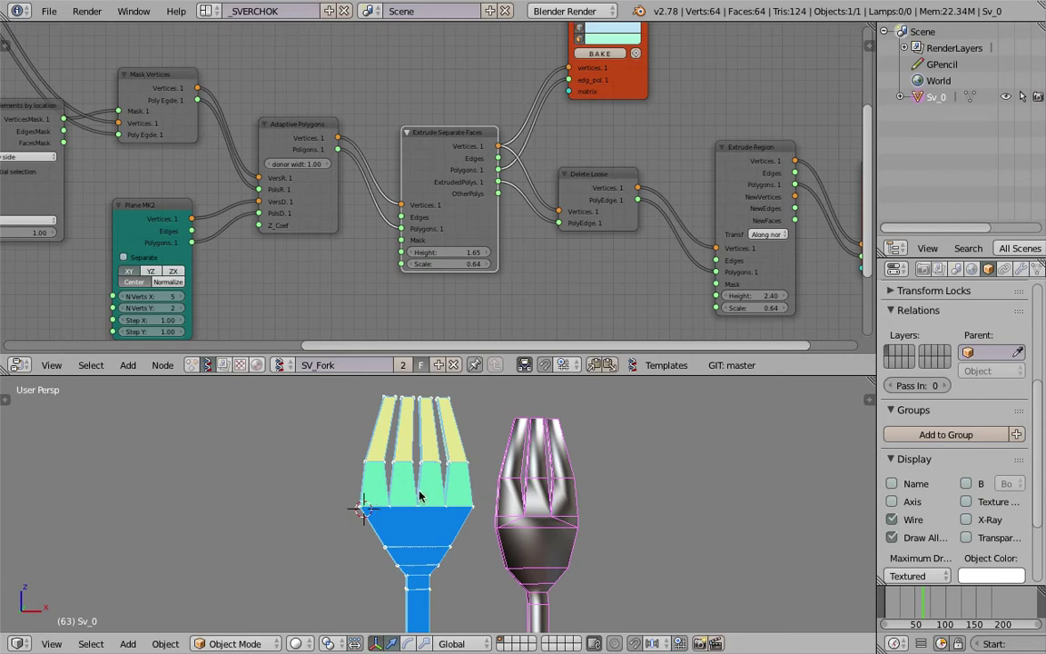
key(ctrl+s)
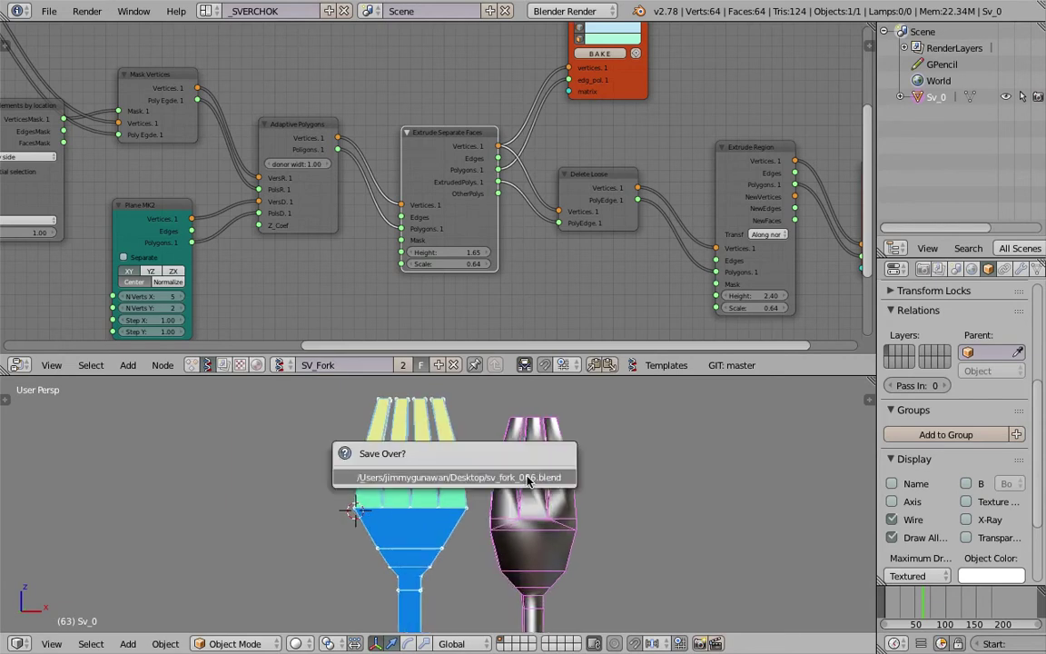
key(Return)
Set the Extrude Region node's height to 2.85 and save over the existing blend file
middle_drag(720, 286, 602, 282)
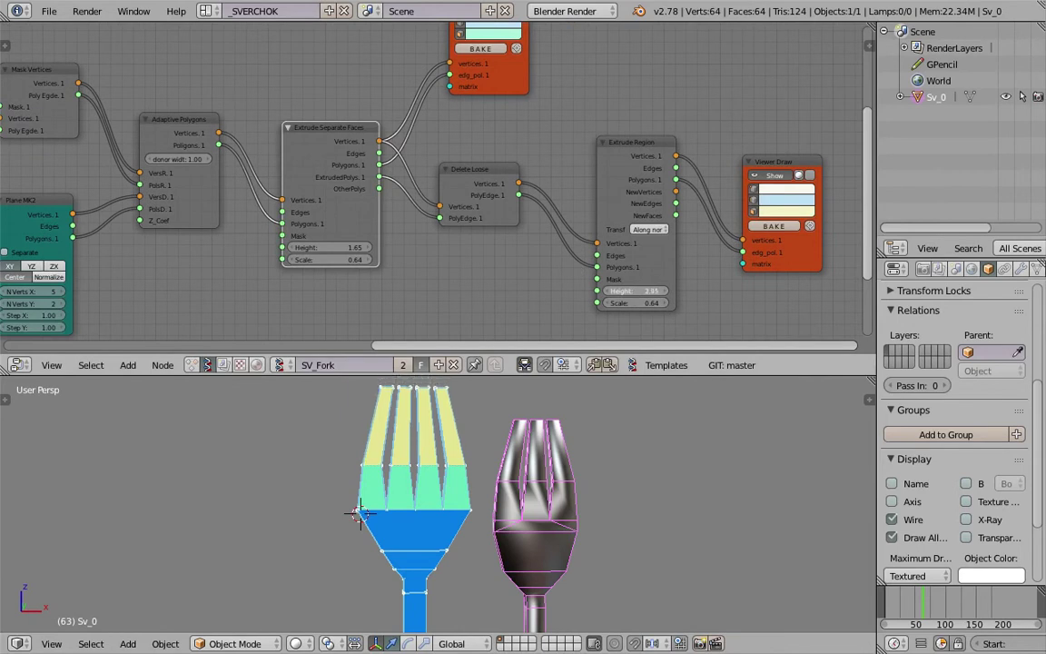
middle_drag(454, 442, 397, 497)
key(ctrl+s)
key(Return)
key(ctrl+s)
key(Return)
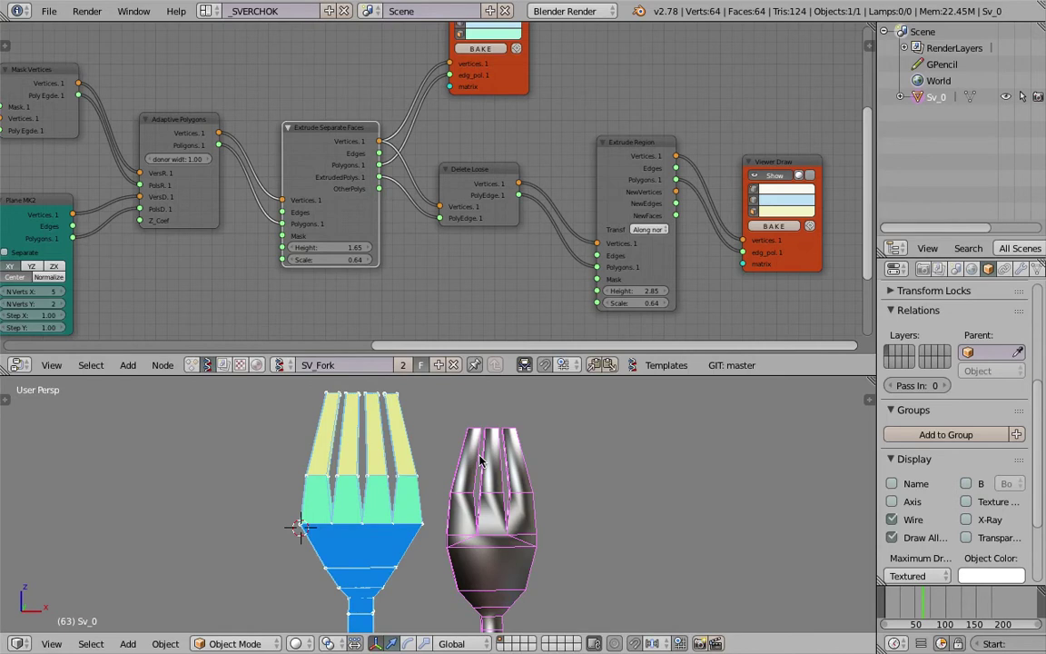
Bake the three Viewer Draw nodes into separate meshes for the upper tines, tine bases and lower fork
middle_drag(420, 439, 432, 427)
scroll(459, 261, down, 5)
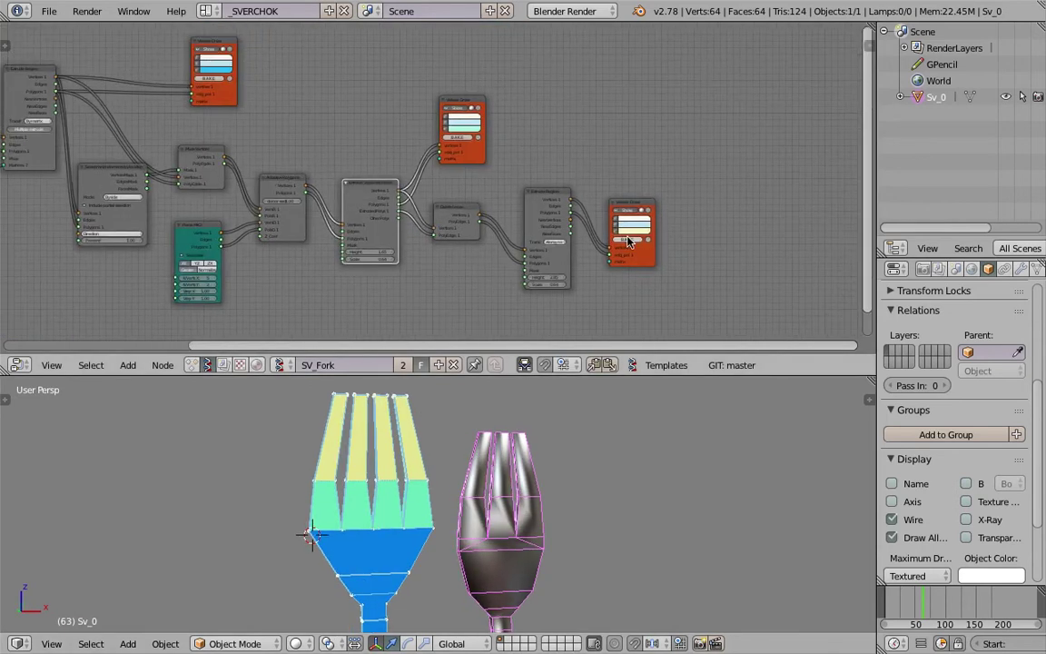
click(462, 138)
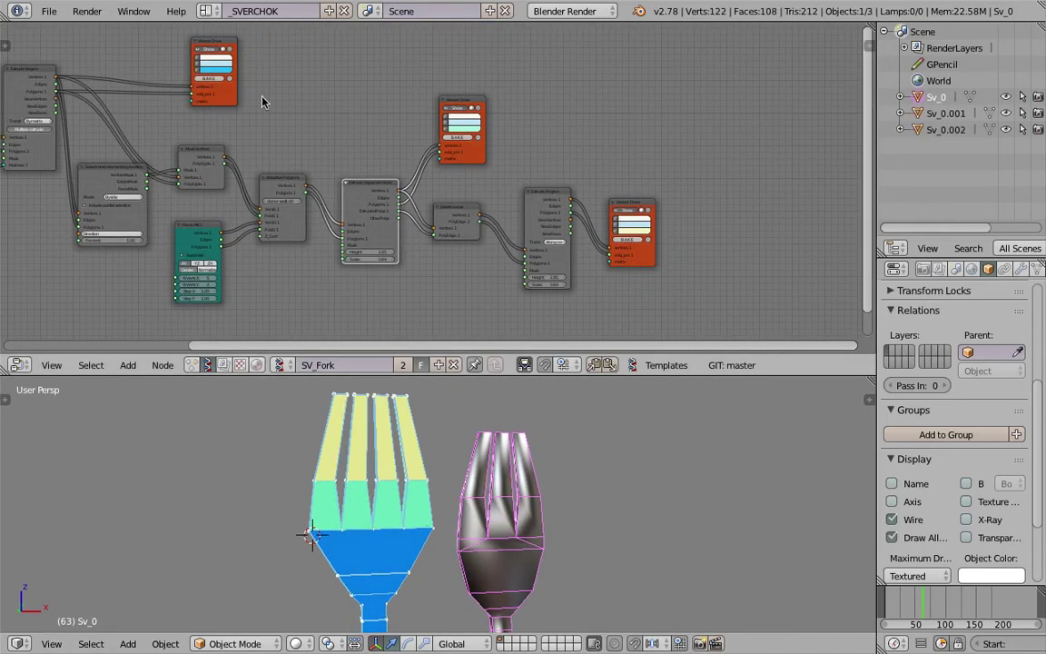
click(214, 81)
Move the baked meshes together with the existing smooth fork along X, clear of the node preview
drag(390, 608, 391, 607)
key(g)
key(x)
click(518, 592)
shift+middle_drag(545, 568, 475, 555)
Join the baked upper tine mesh and tine base mesh into one object
right_click(474, 558)
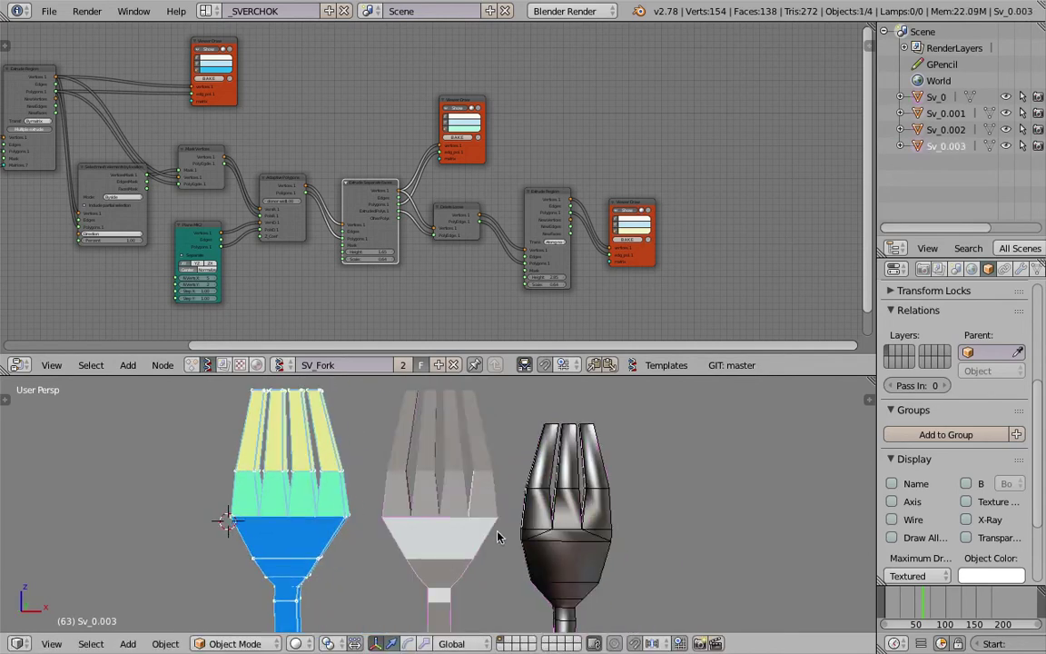
scroll(408, 476, up, 6)
right_click(395, 489)
scroll(430, 523, up, 2)
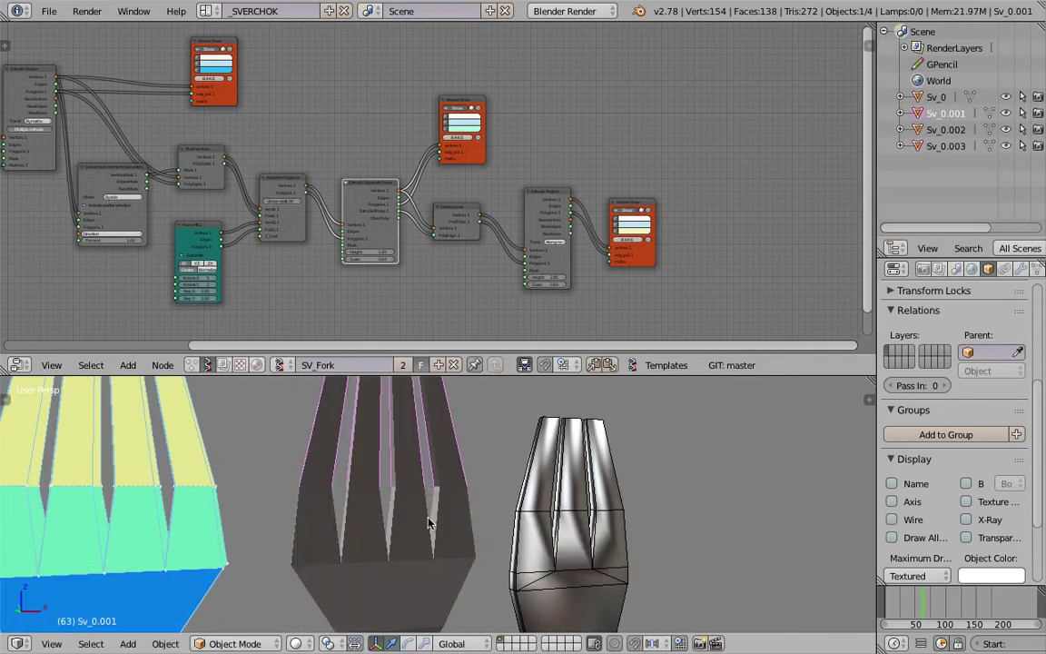
scroll(368, 525, down, 4)
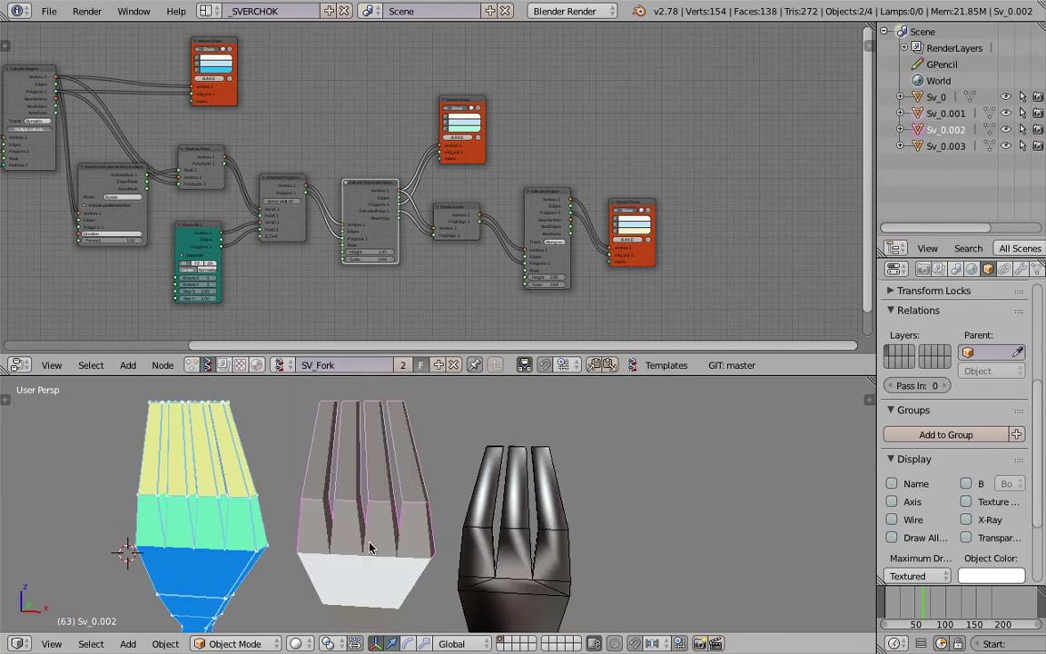
Run Remove Doubles on all geometry of the joined tine mesh in Edit Mode
key(Tab)
click(444, 506)
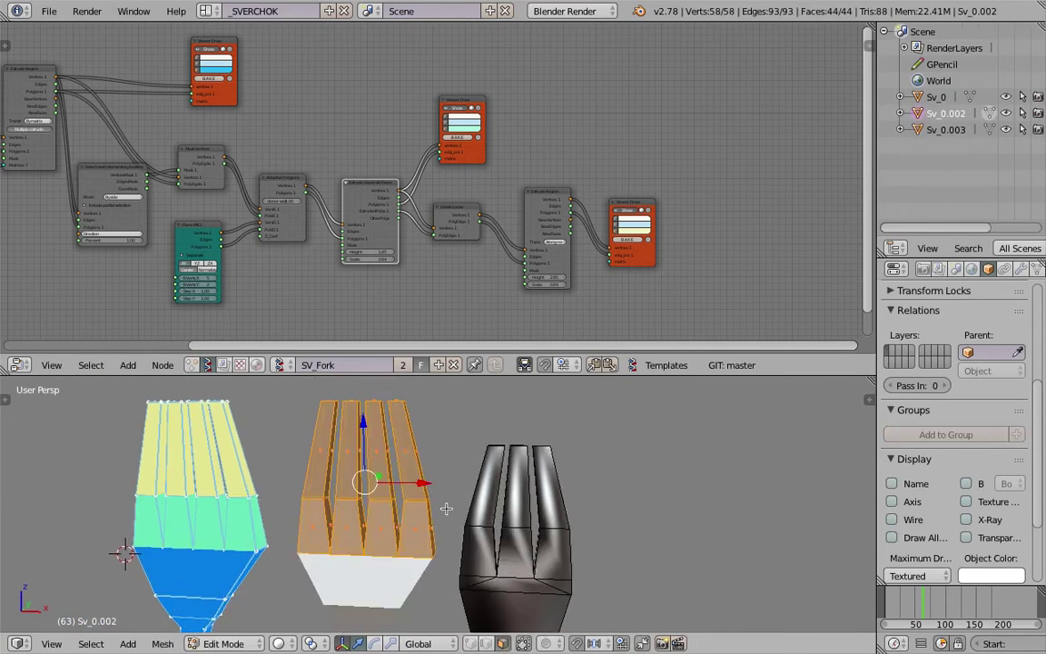
key(space)
text(remove dou)
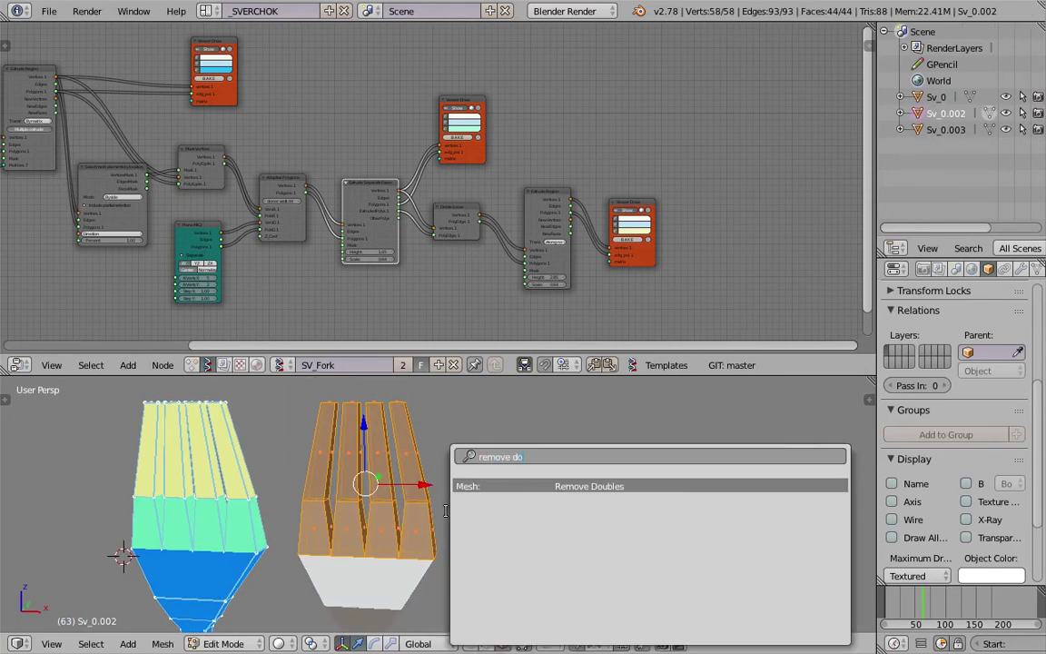
key(Return)
Examine the merged tine joints and the node chain from Select mesh elements by location to Extrude Region
scroll(366, 504, up, 5)
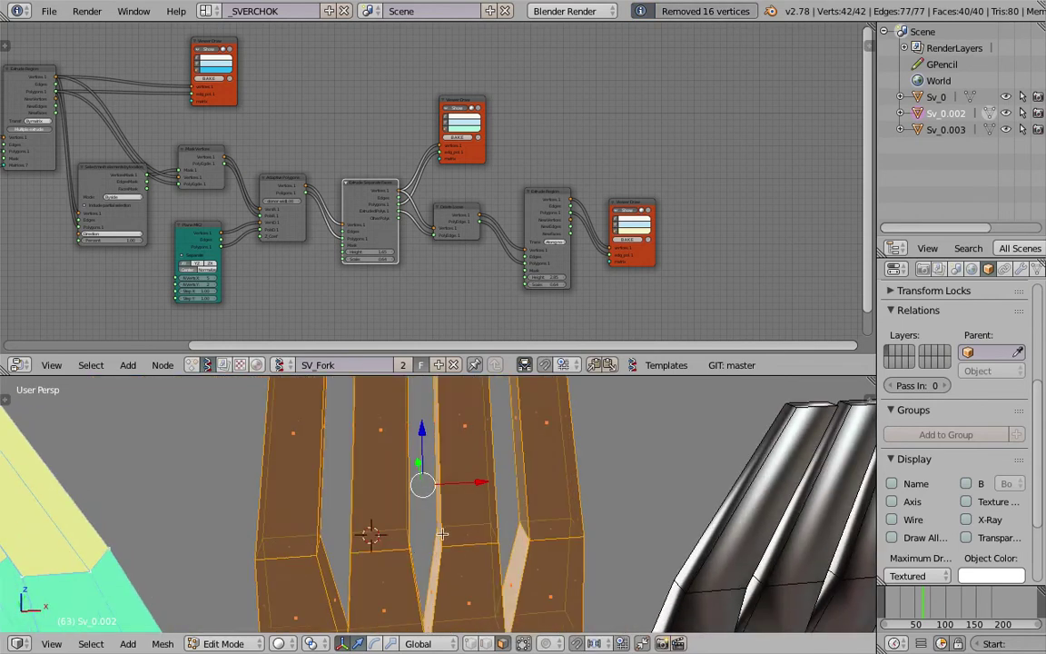
click(566, 530)
scroll(499, 526, down, 3)
scroll(459, 505, up, 3)
middle_drag(265, 199, 355, 211)
scroll(355, 212, up, 4)
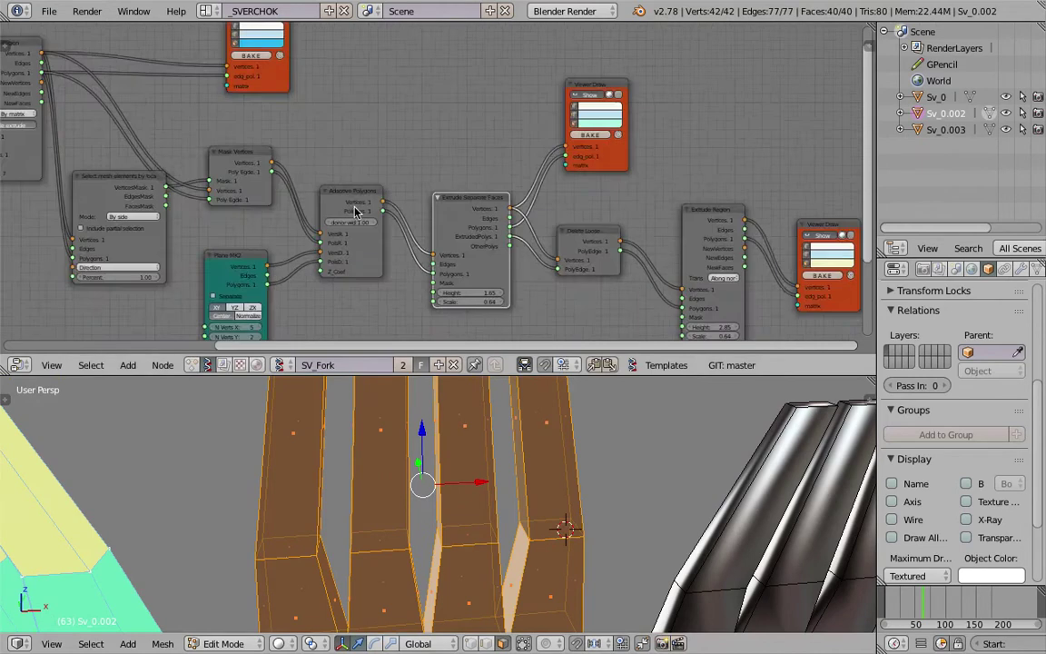
middle_drag(416, 231, 574, 179)
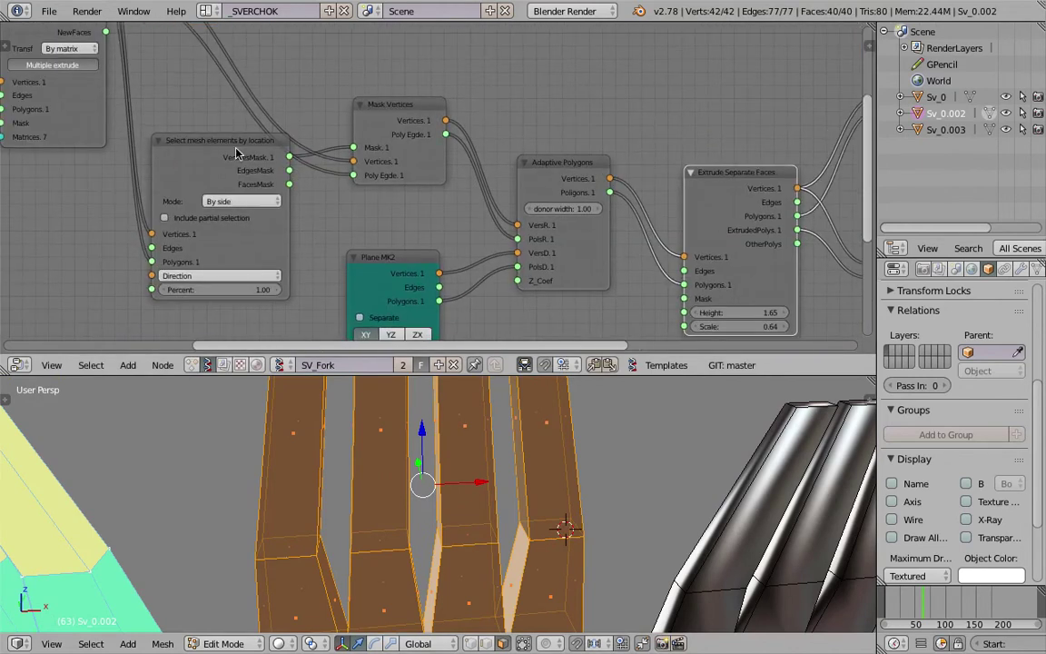
middle_drag(653, 192, 420, 180)
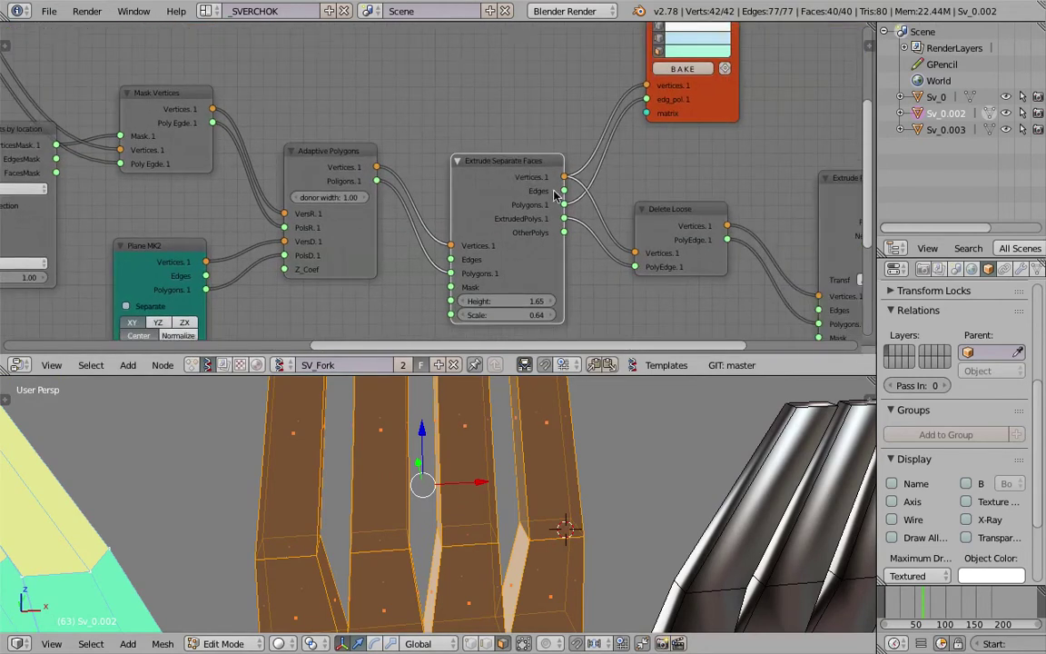
middle_drag(557, 195, 244, 157)
drag(532, 163, 545, 138)
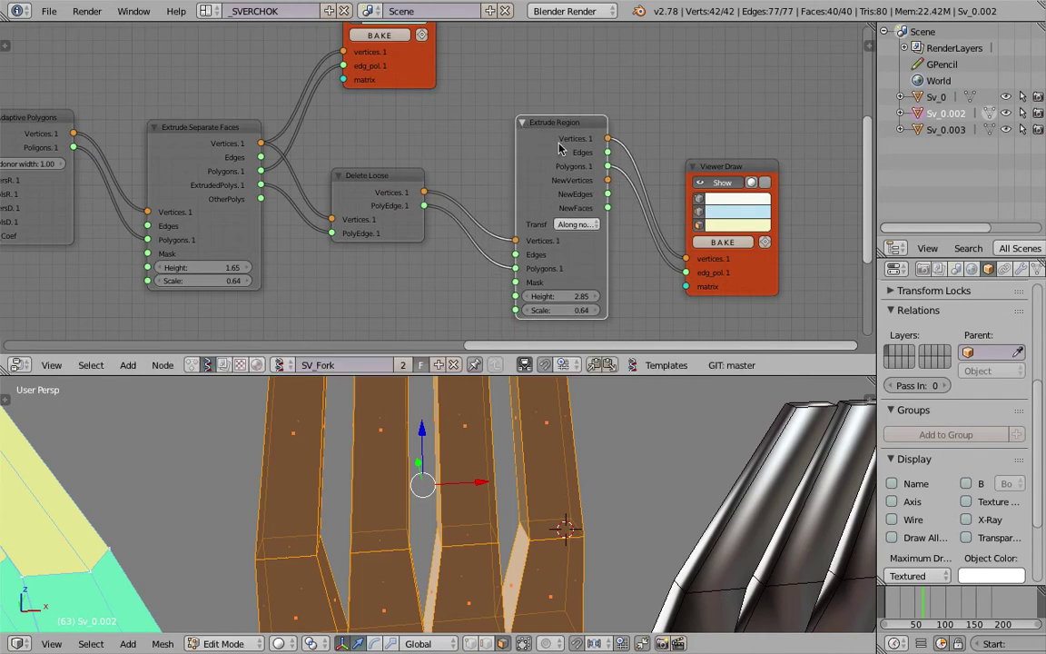
Delete the four internal faces between the tine segments and return to Object Mode with solid shading
middle_drag(545, 536, 504, 644)
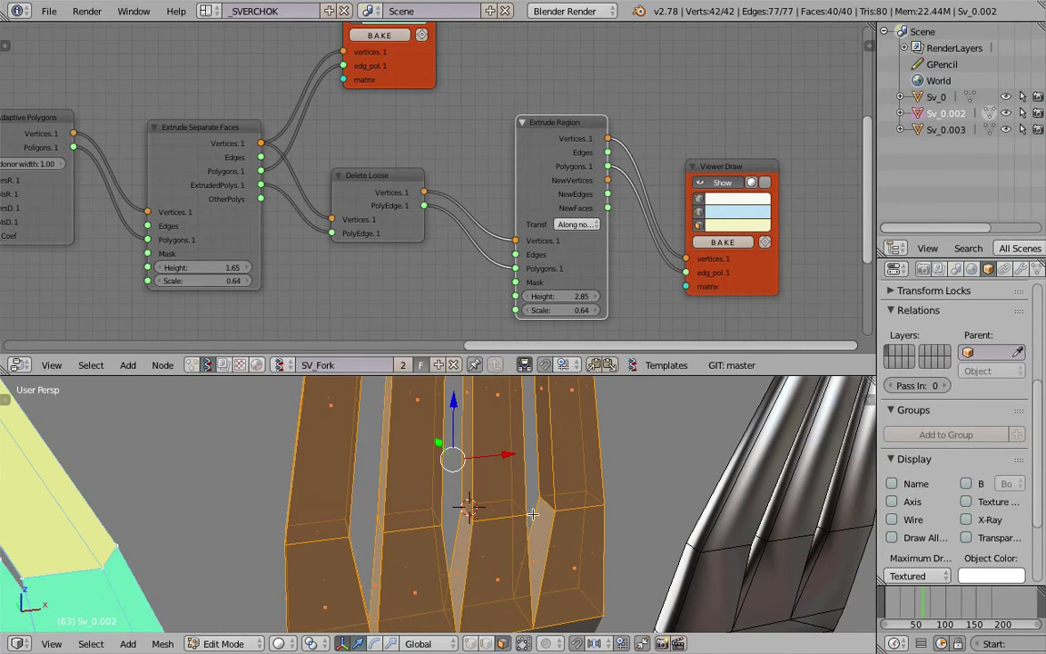
key(z)
right_click(491, 511)
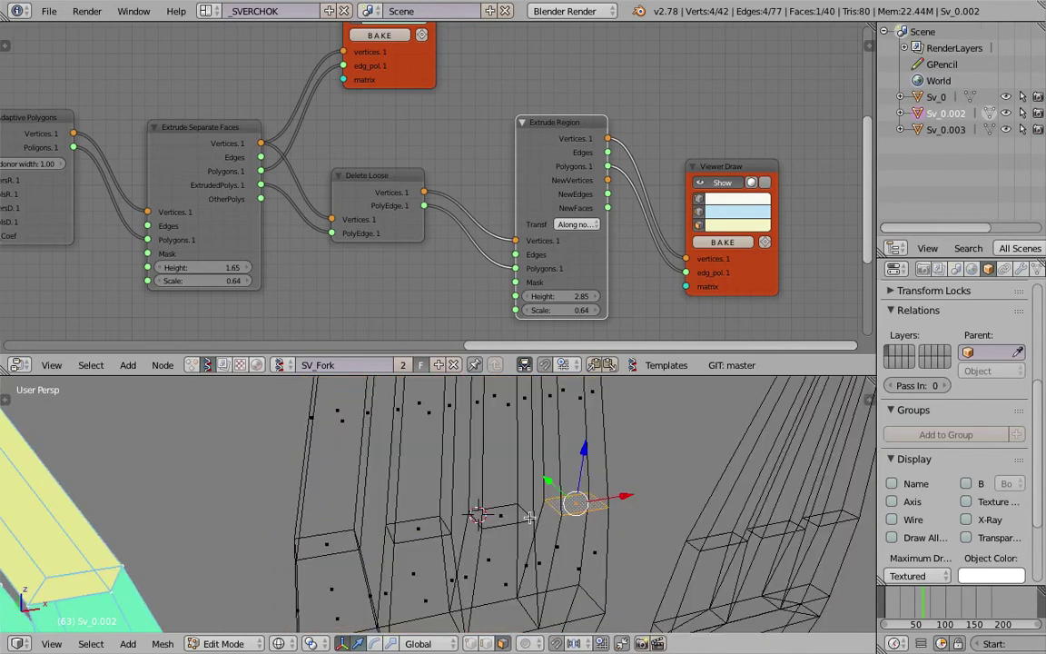
shift+right_click(413, 527)
shift+right_click(334, 536)
mouse_move(363, 540)
middle_down()
mouse_move(413, 535)
mouse_move(449, 514)
mouse_move(453, 495)
middle_up()
key(x)
key(f)
scroll(472, 535, down, 3)
key(Tab)
click(434, 515)
scroll(453, 495, down, 2)
key(z)
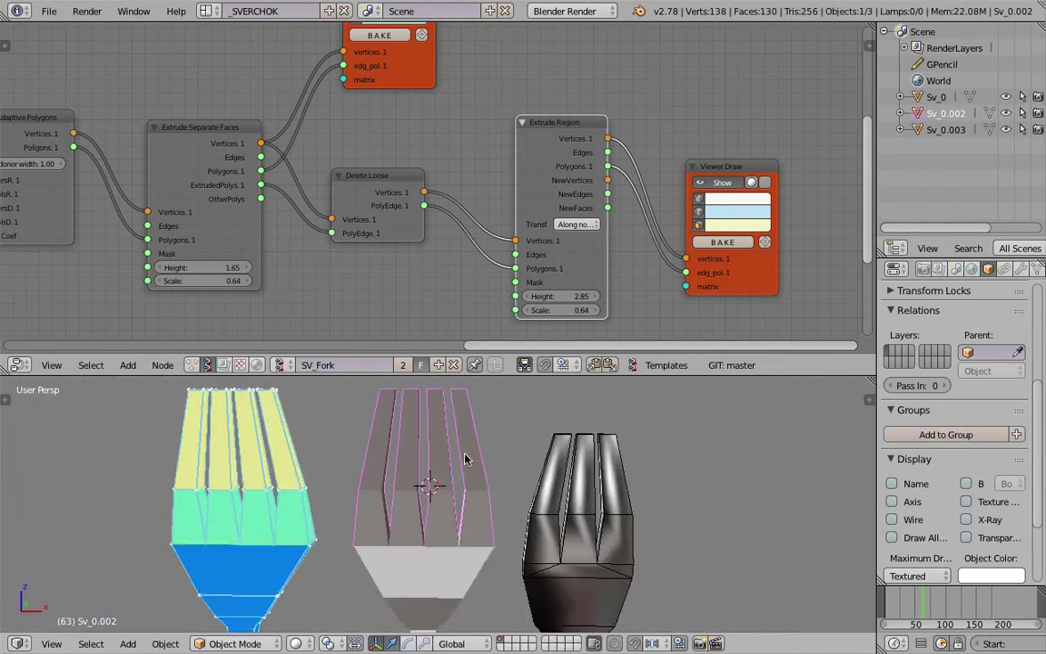
Move the lower fork mesh down along Z to leave a gap below the tines
key(z)
middle_drag(423, 451, 494, 474)
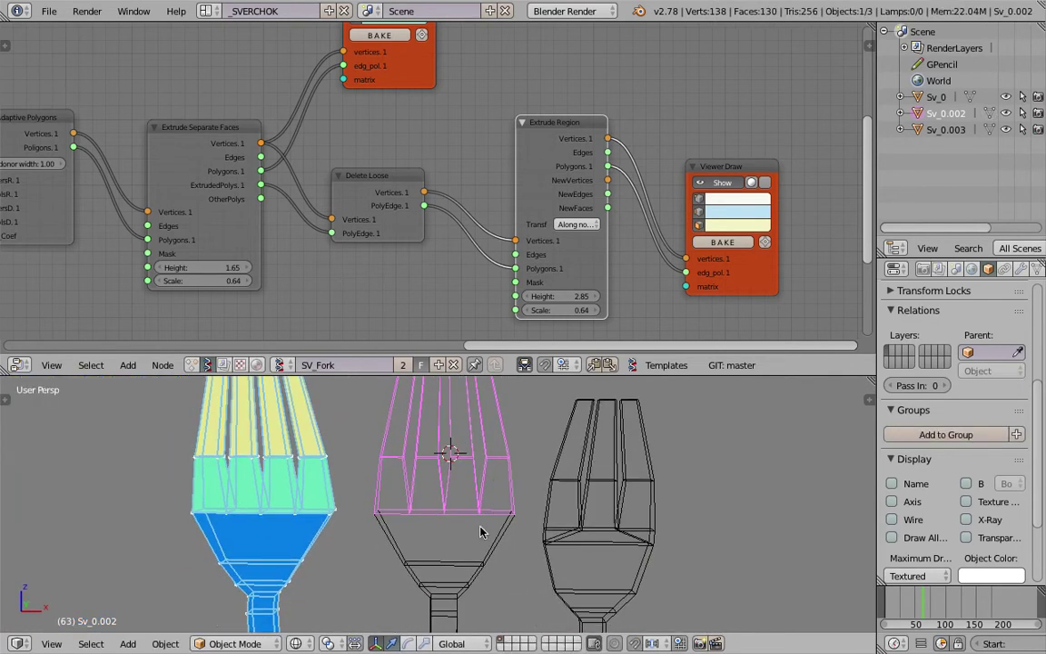
middle_drag(481, 532, 512, 516)
right_click(511, 523)
key(g)
key(z)
click(500, 560)
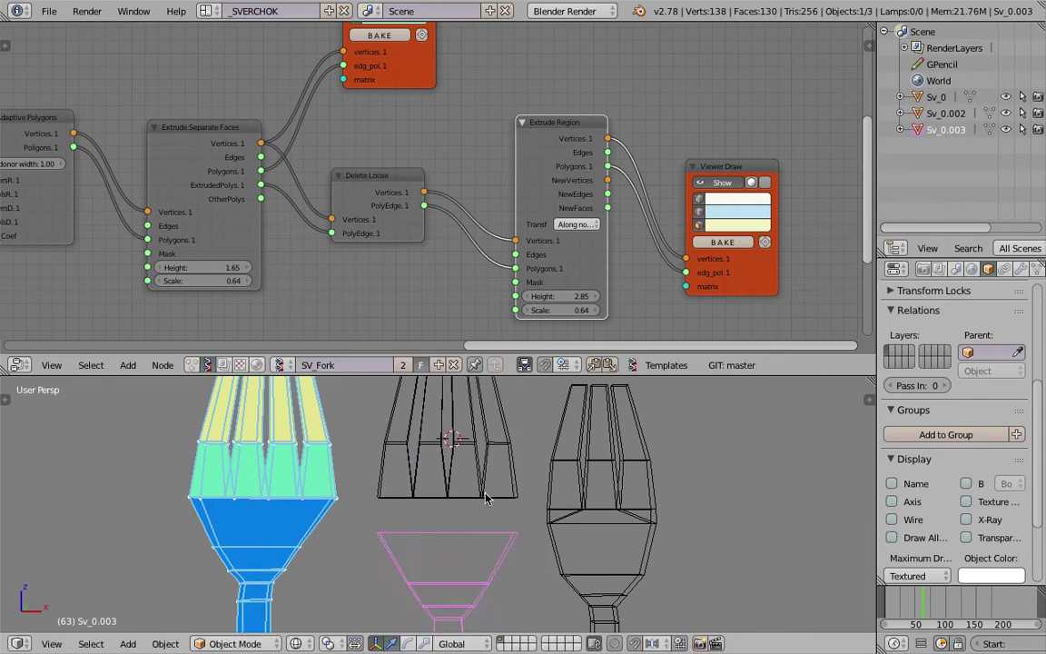
Open the tine mesh in Edit Mode with solid shading and edge selection, showing its open underside
right_click(479, 427)
scroll(474, 497, up, 5)
key(z)
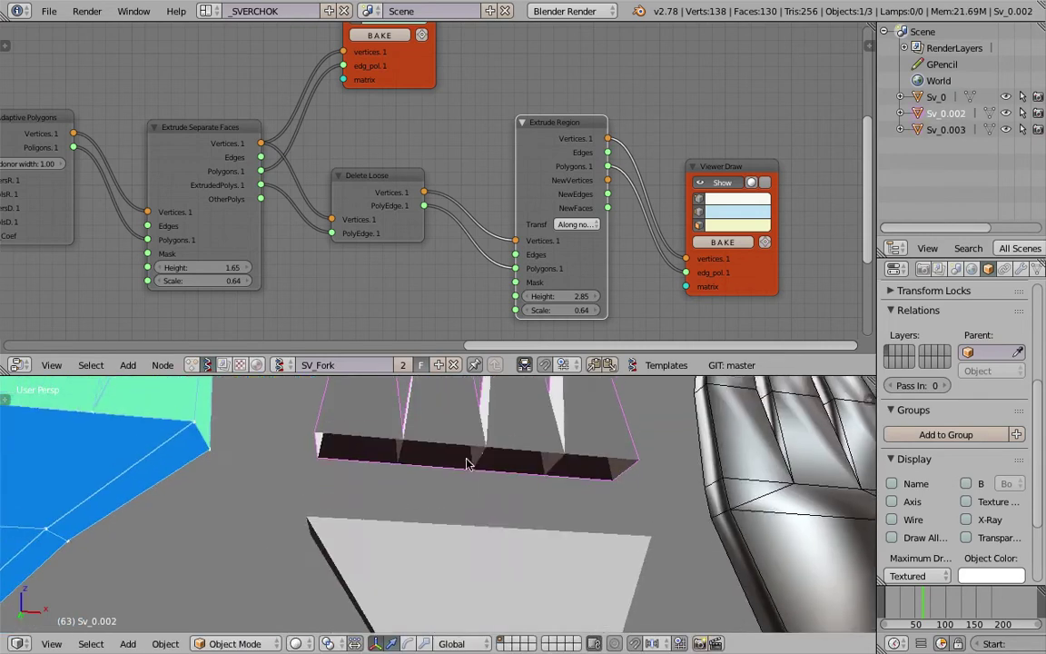
middle_drag(467, 464, 460, 463)
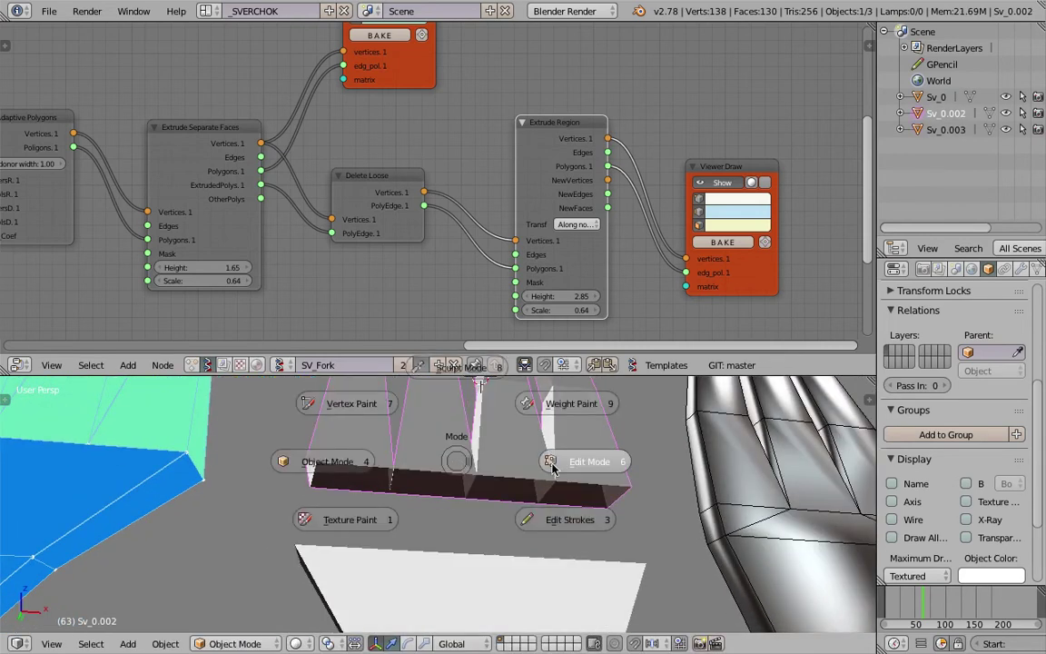
click(553, 462)
middle_drag(435, 472, 417, 520)
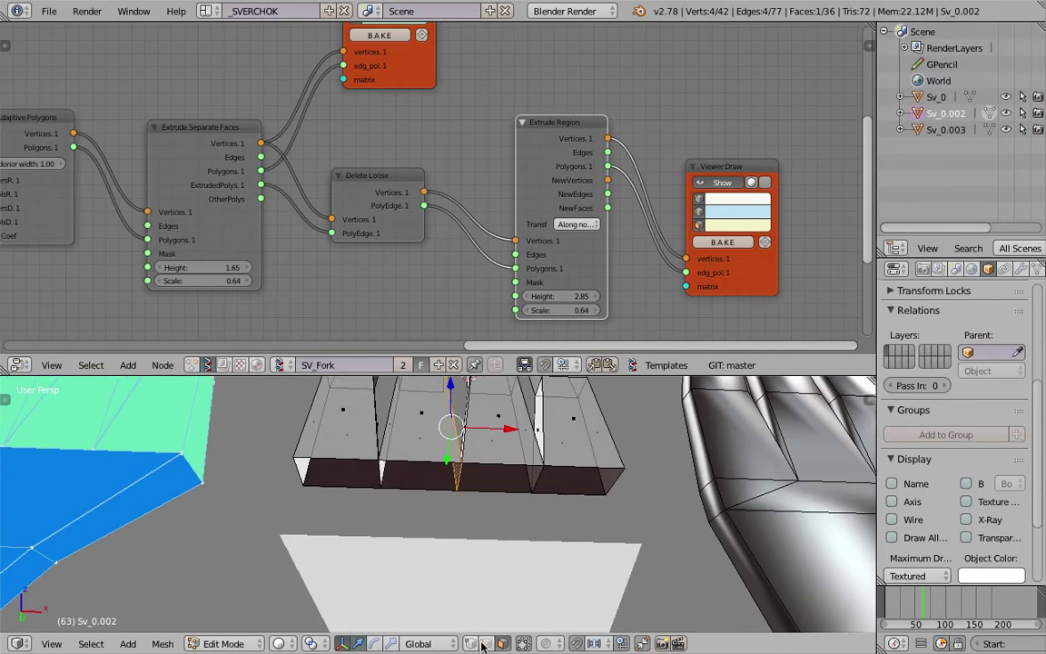
Select the border edges around the tines' open underside, fill them with one face and return to Object Mode
right_click(328, 460)
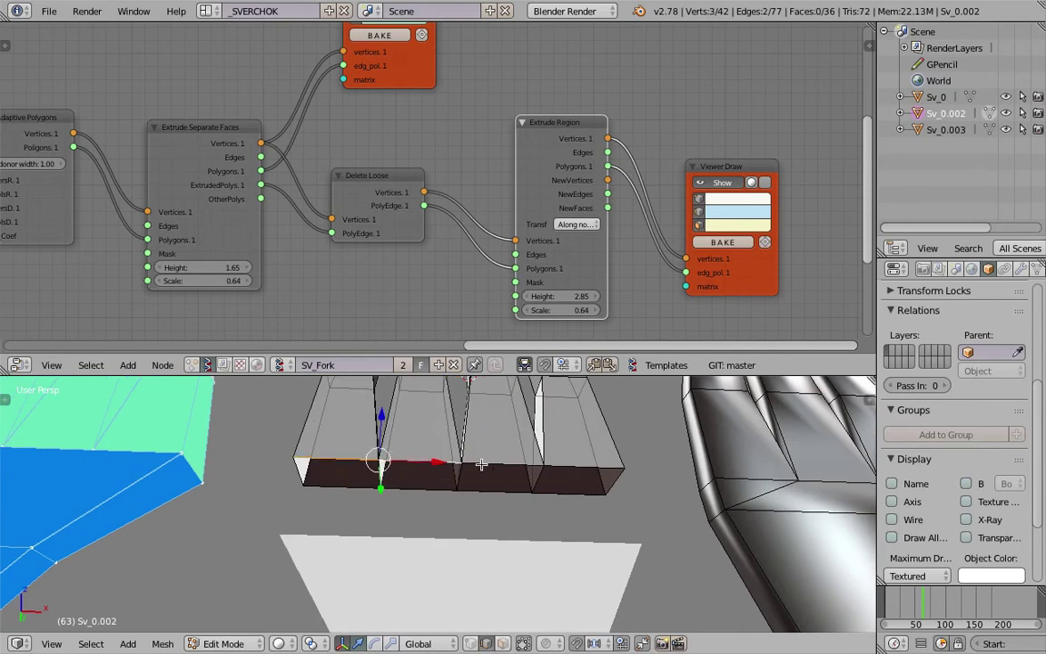
shift+right_click(602, 472)
shift+right_click(581, 494)
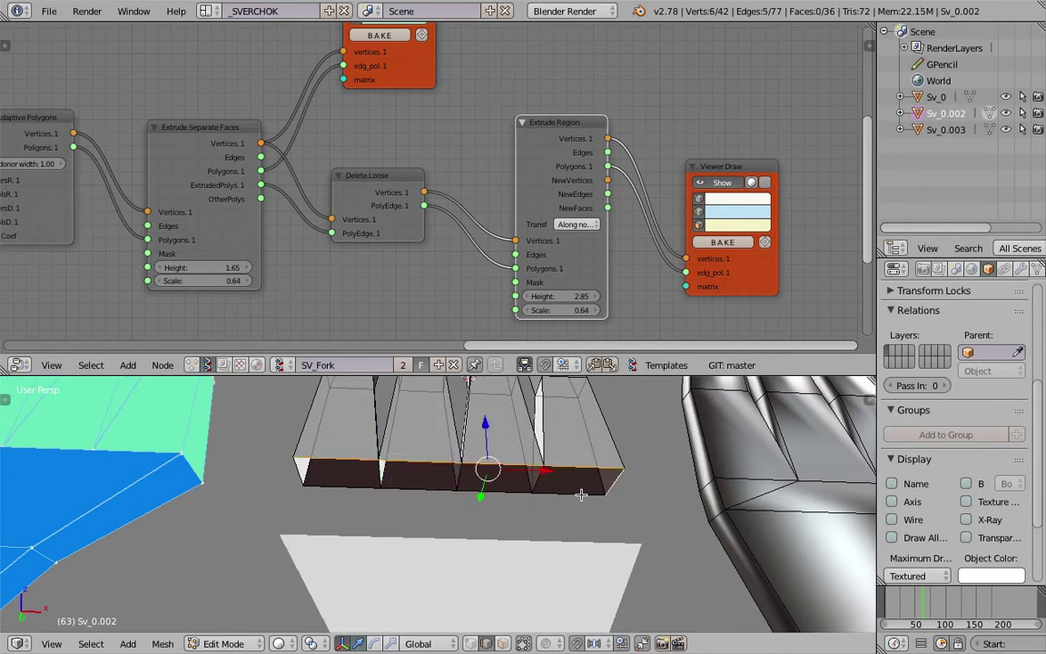
shift+right_click(464, 494)
shift+right_click(423, 494)
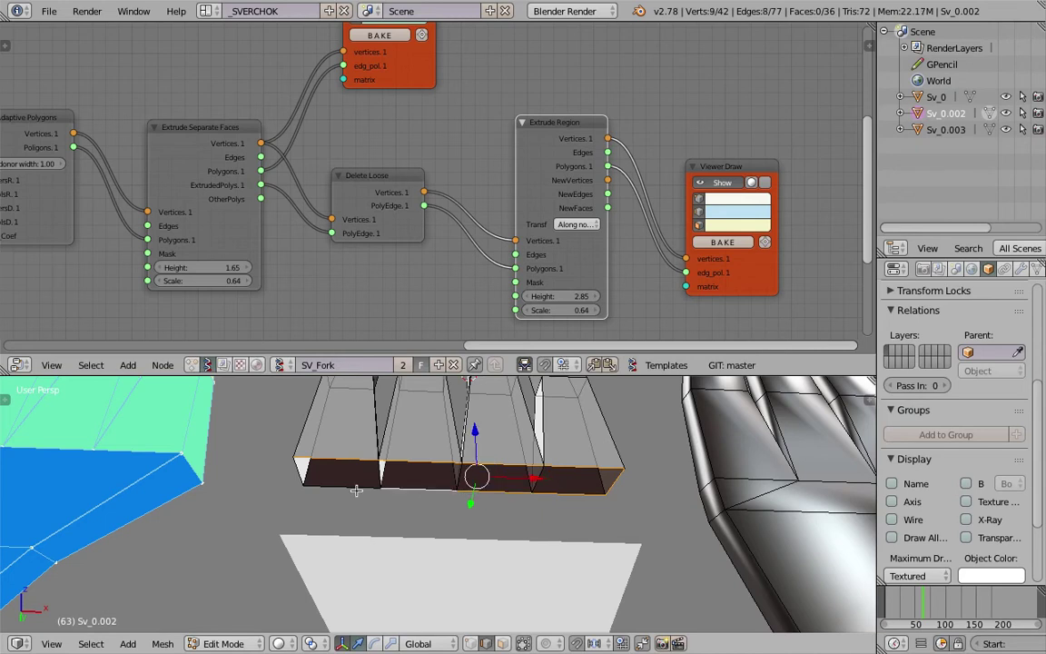
shift+right_click(349, 491)
shift+right_click(299, 475)
middle_drag(432, 496, 458, 521)
key(f)
shift+scroll(436, 486, up, 1)
key(Tab)
click(354, 524)
Inspect the top cap face of the lower fork mesh in Edit Mode
right_click(433, 582)
middle_drag(434, 581, 463, 524)
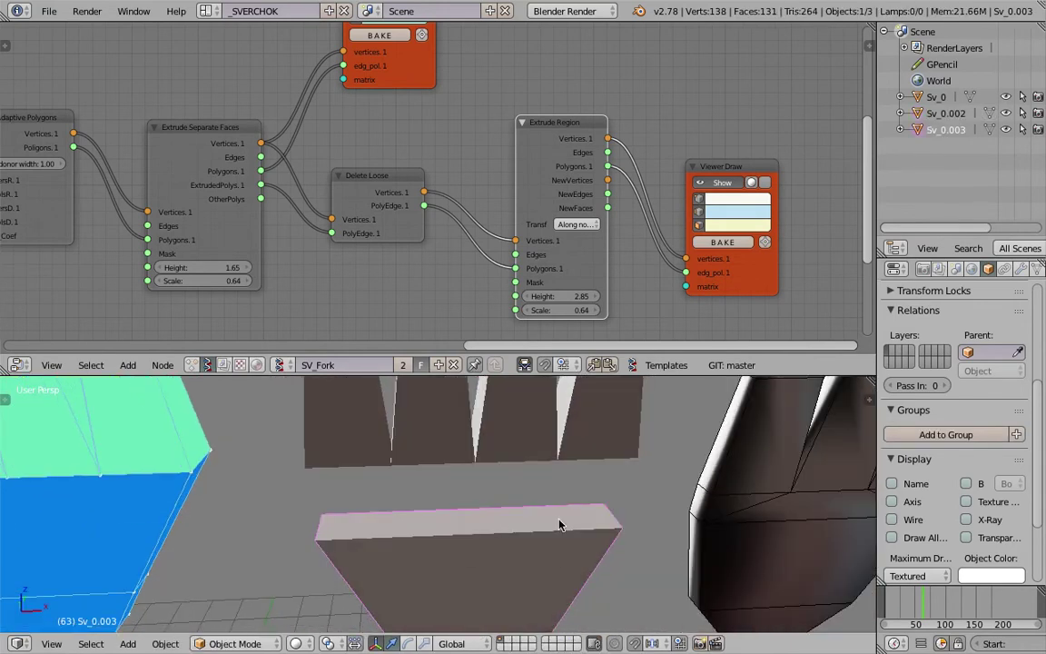
key(Tab)
click(521, 474)
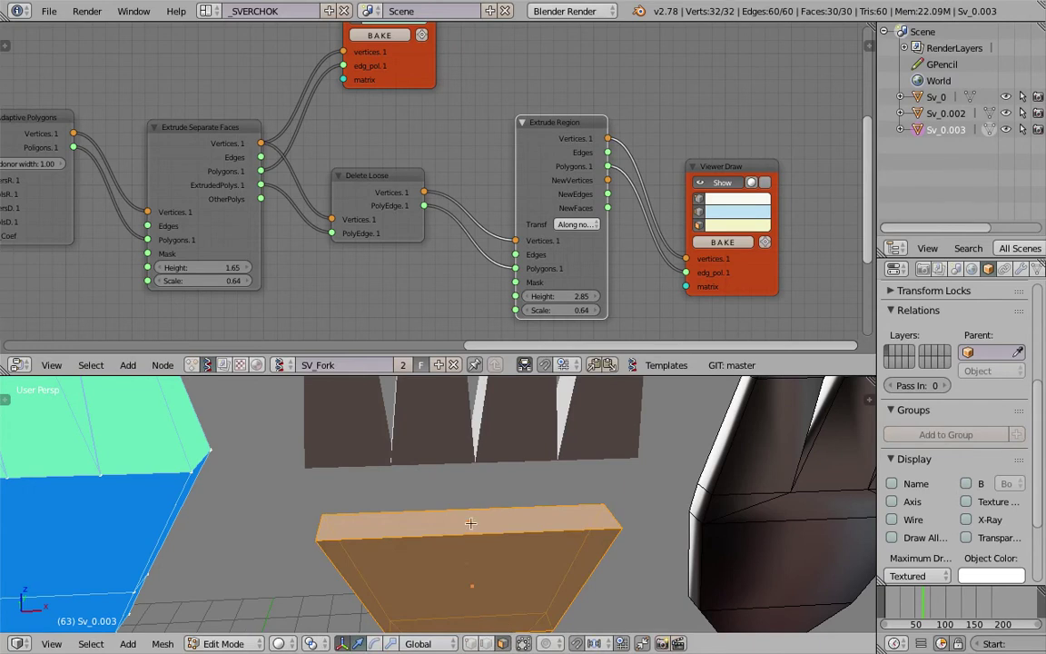
right_click(471, 523)
key(g)
right_click(486, 487)
key(Tab)
click(393, 491)
scroll(495, 502, down, 2)
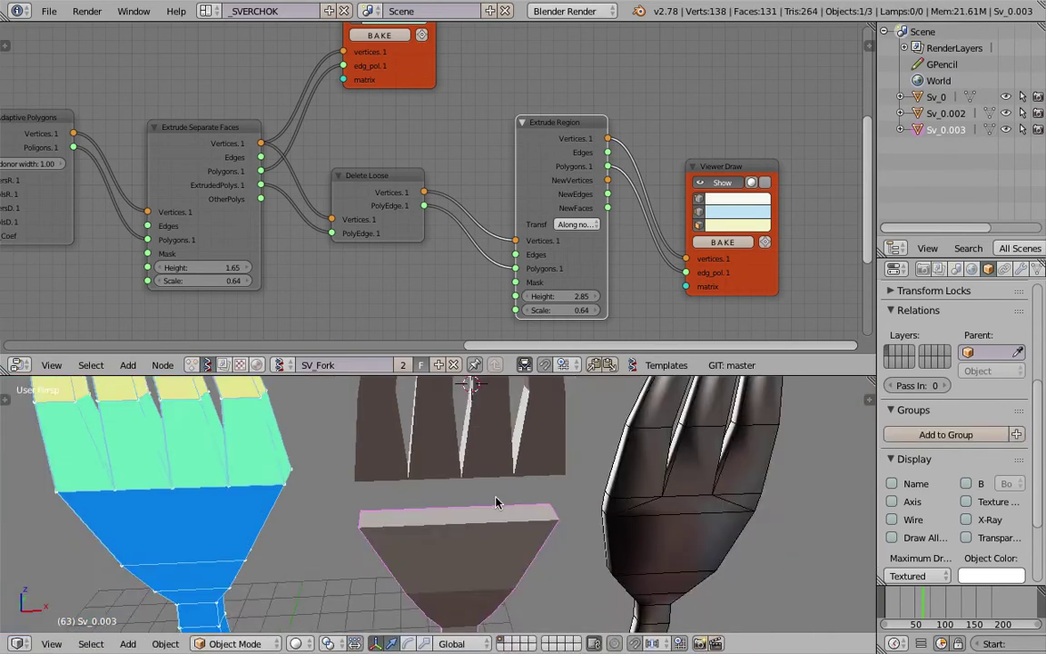
Join the tine mesh with the lower fork mesh and open the combined object in Edit Mode
middle_drag(496, 502, 491, 456)
right_click(491, 456)
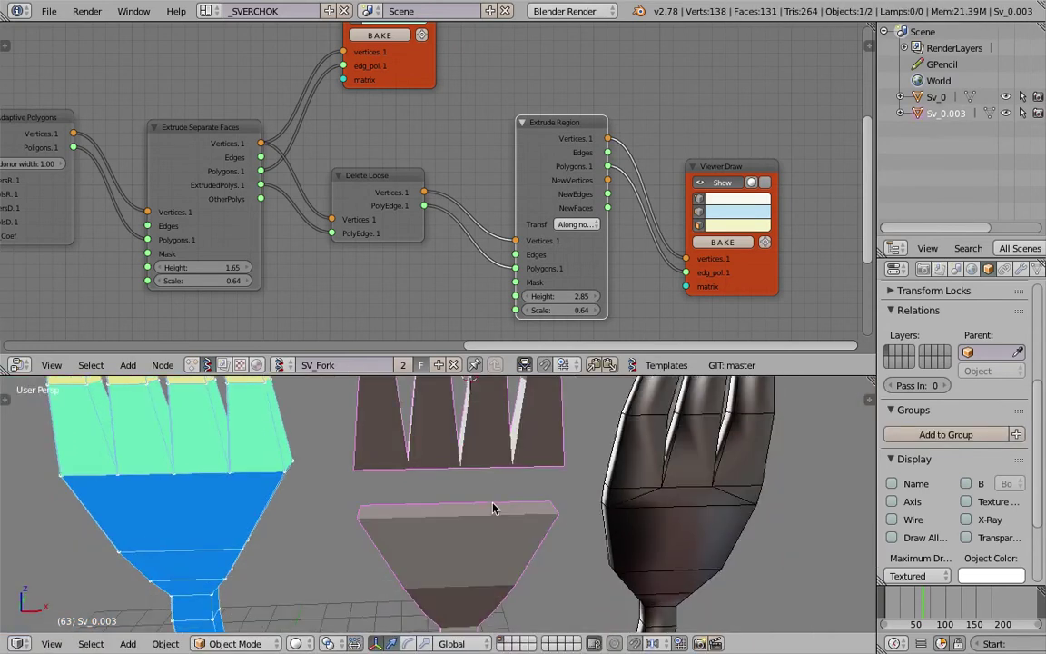
scroll(493, 504, up, 4)
key(Tab)
click(510, 487)
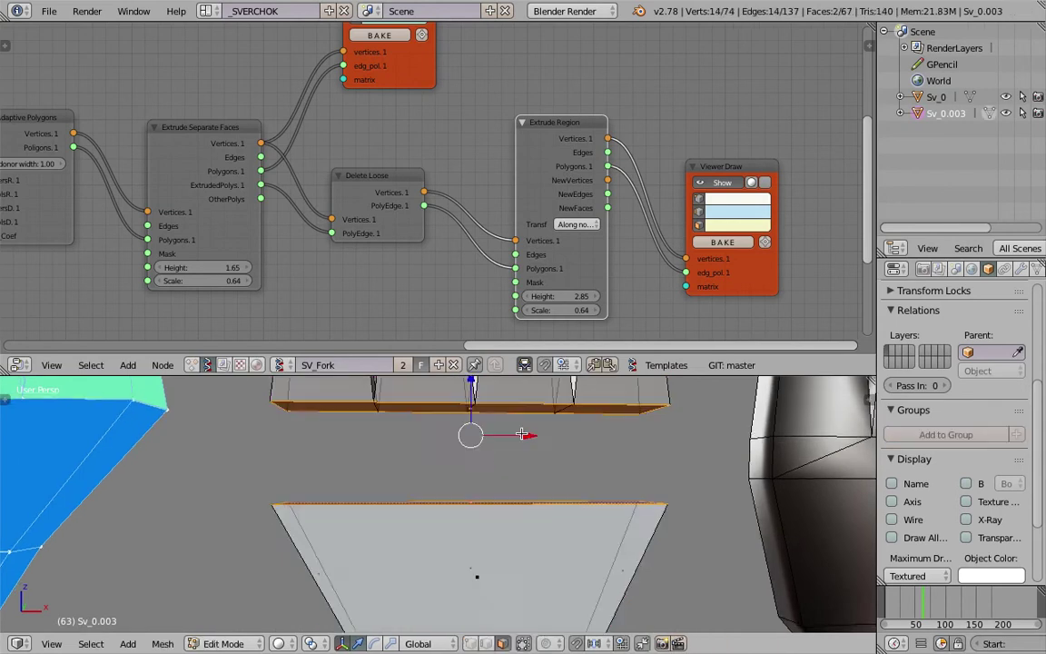
Select the tines' bottom face and the lower fork's top face and connect them with Bridge Edge Loops
middle_drag(504, 482, 504, 517)
right_click(472, 383)
shift+right_click(469, 542)
key(space)
text(bridge)
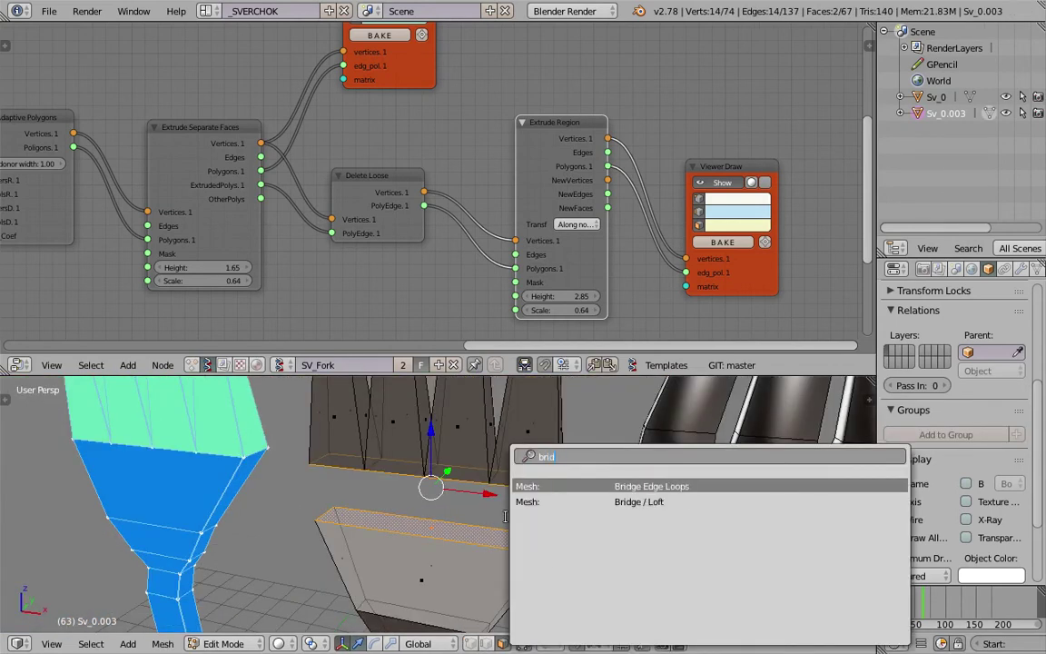
click(603, 484)
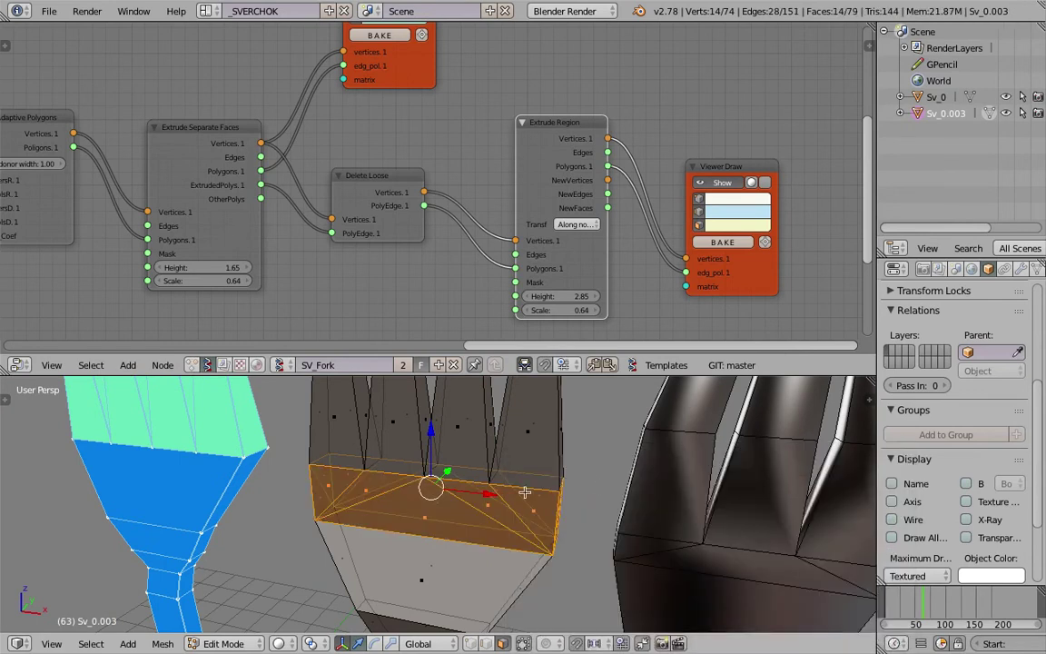
Set the Bridge Edge Loops Connect Loops option to Loop Pairs
middle_drag(525, 493, 458, 409)
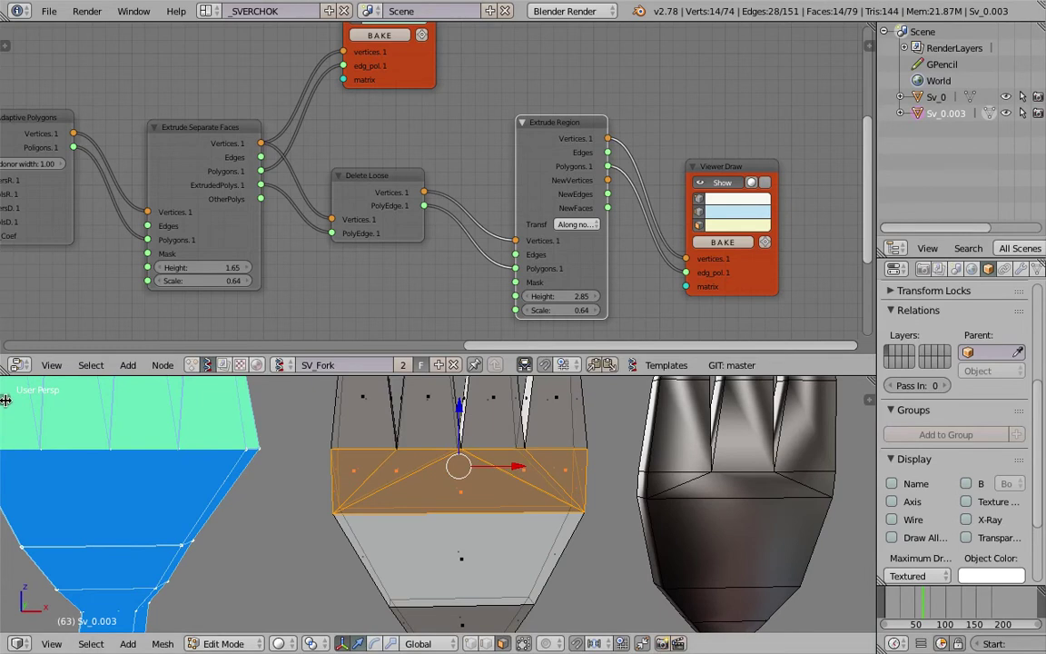
key(t)
click(105, 517)
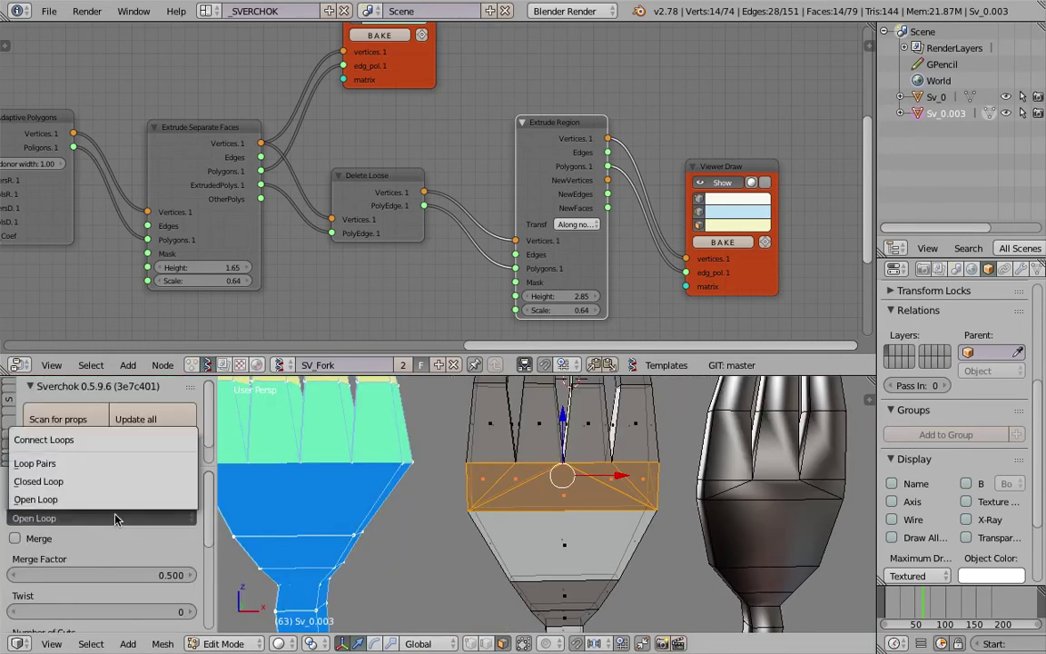
click(122, 465)
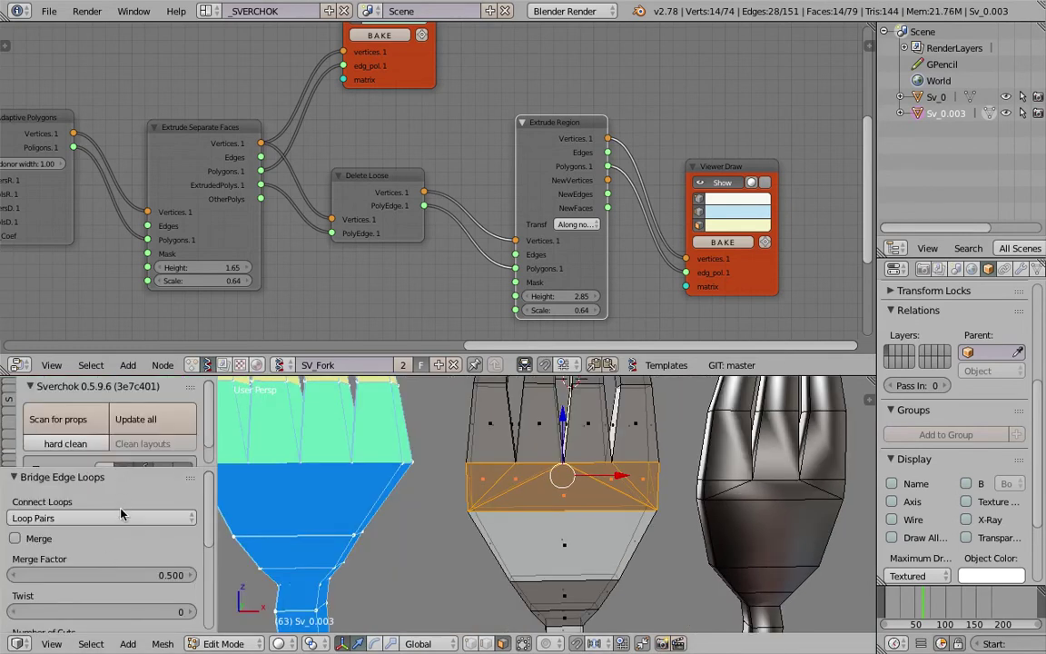
Set the Bridge Edge Loops Connect Loops option to Open Loop and try the Merge option on and off
click(116, 518)
click(123, 499)
click(43, 540)
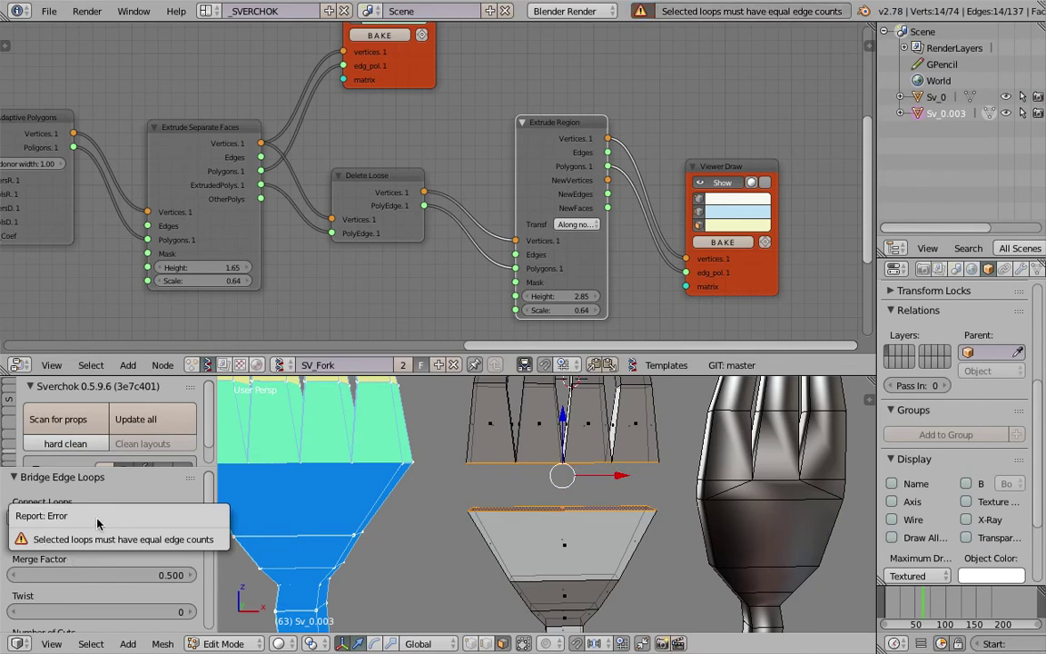
click(50, 539)
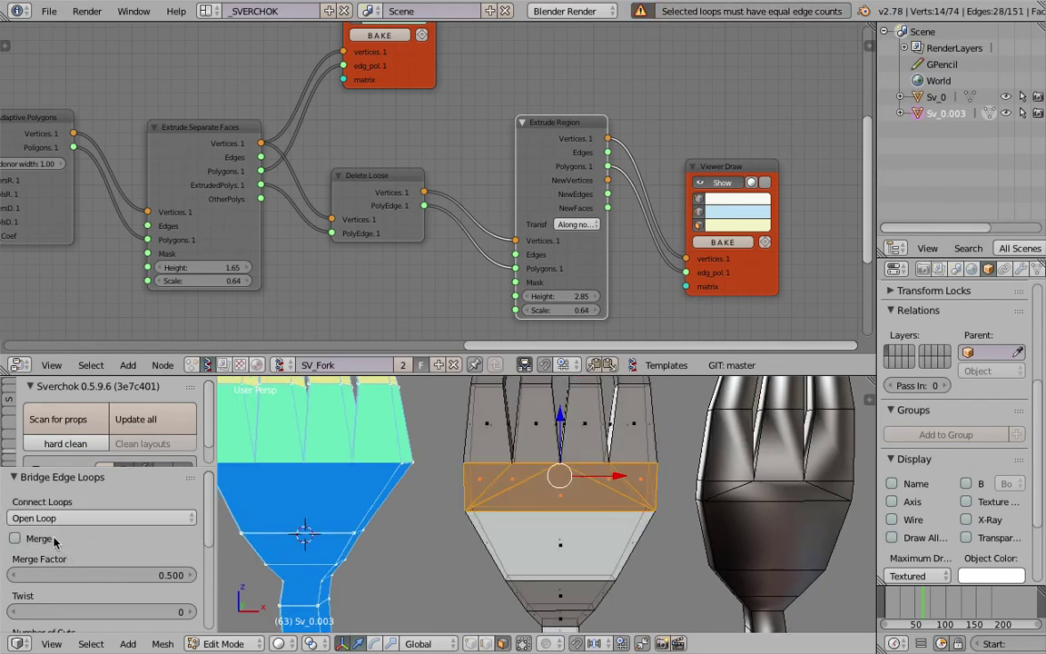
Return to Object Mode and check the bridged fork mesh in wireframe and solid shading
middle_drag(486, 501, 533, 498)
key(Tab)
click(463, 496)
key(z)
key(z)
key(z)
key(z)
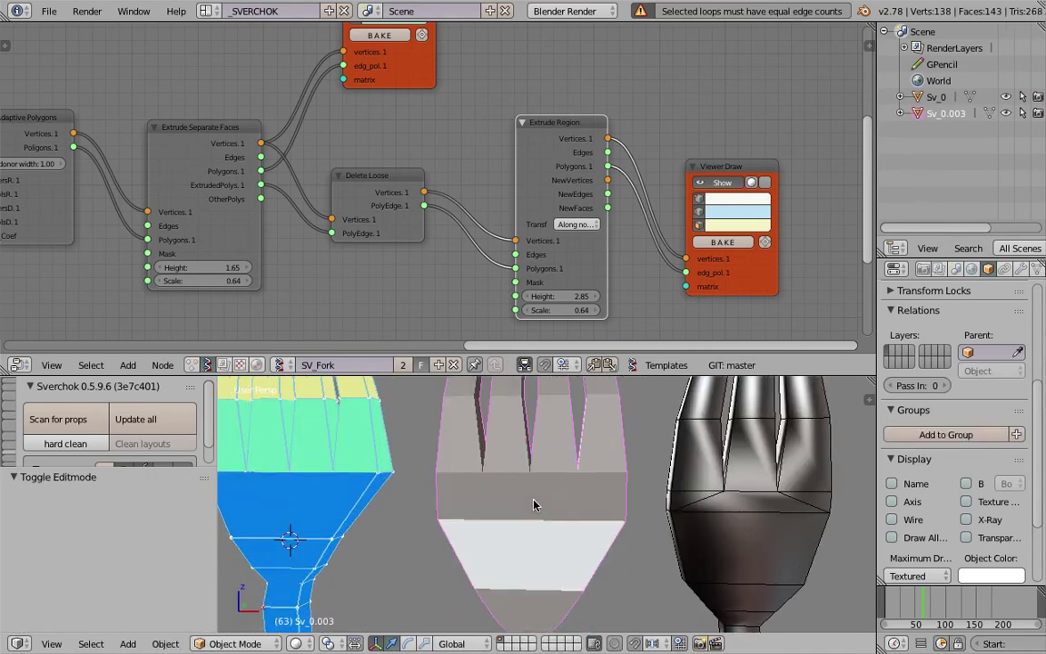
Add a Subdivision Surface at level 2 to the bridged fork mesh
scroll(534, 502, down, 5)
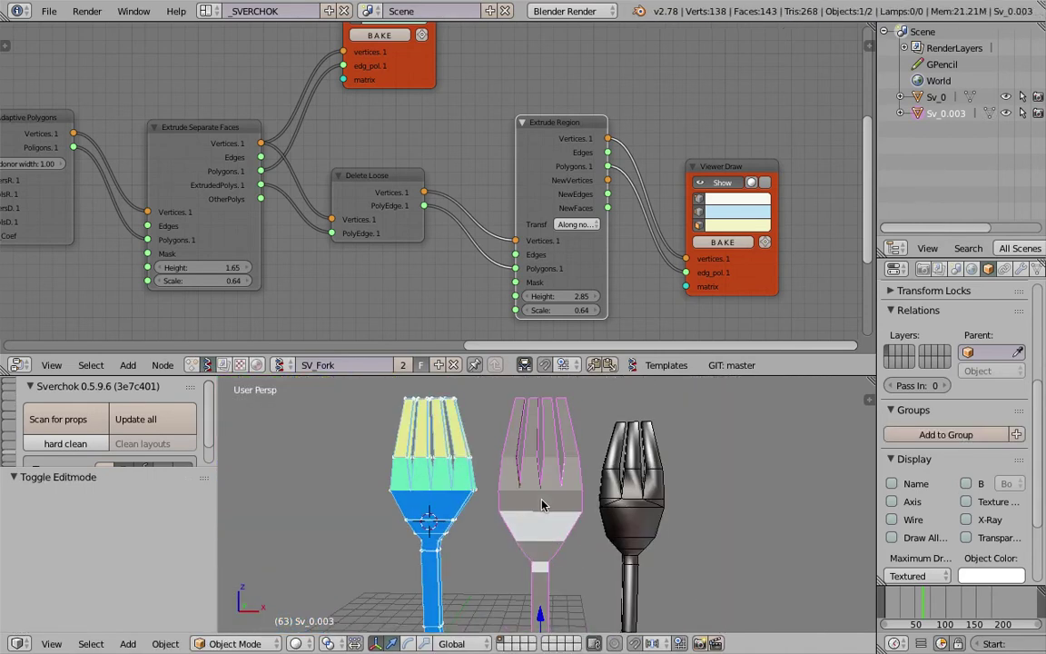
key(ctrl+2)
scroll(548, 502, up, 4)
middle_drag(577, 502, 536, 470)
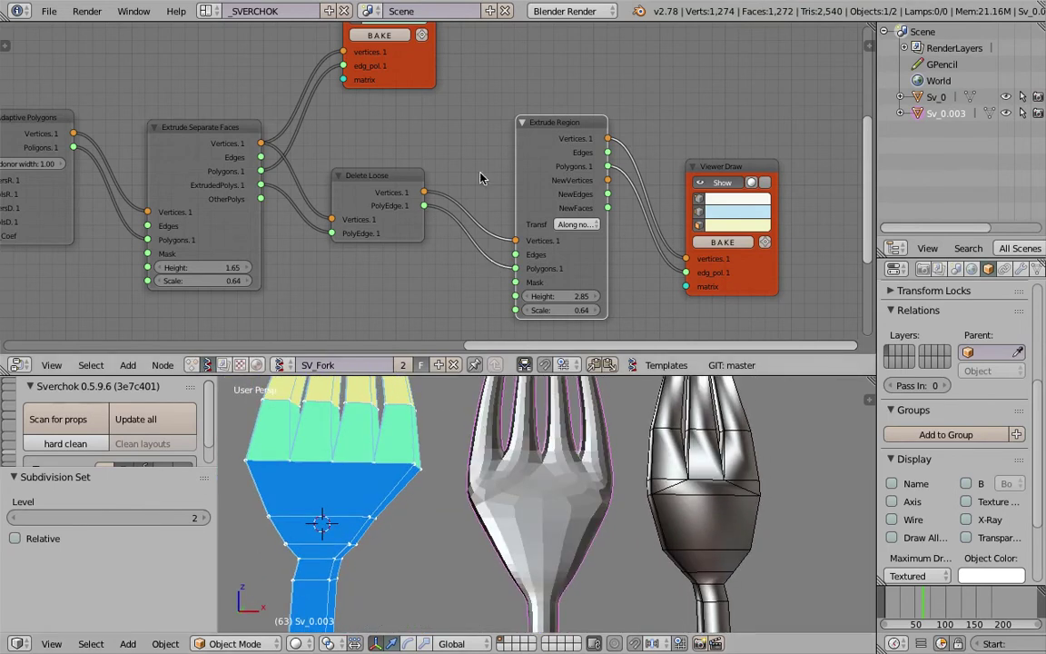
scroll(437, 216, down, 3)
scroll(438, 216, up, 3)
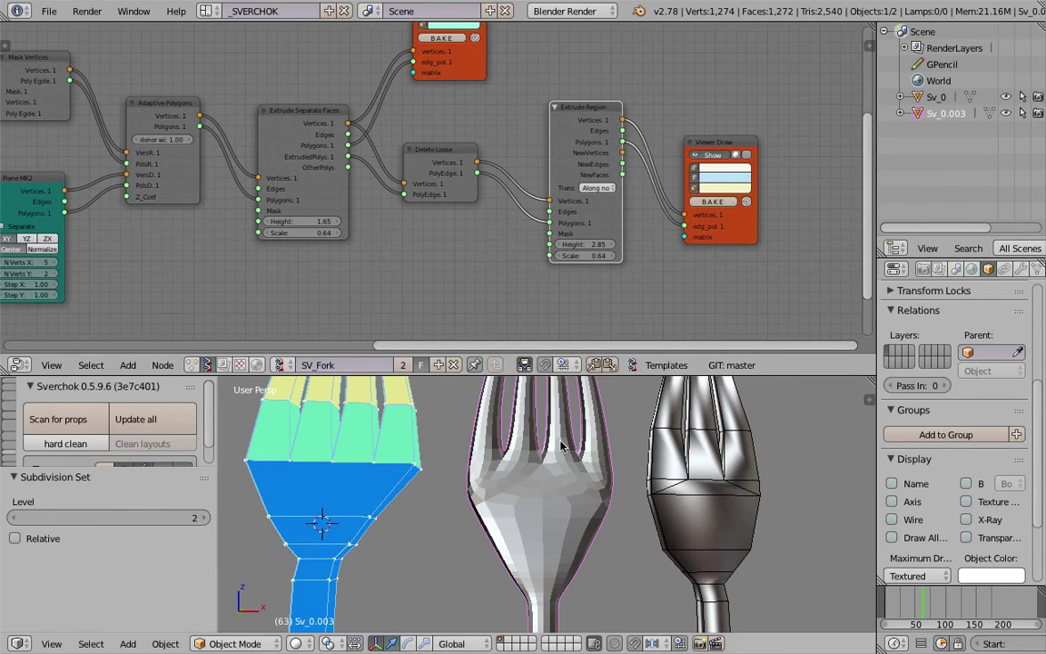
middle_drag(560, 444, 589, 484)
scroll(527, 450, down, 3)
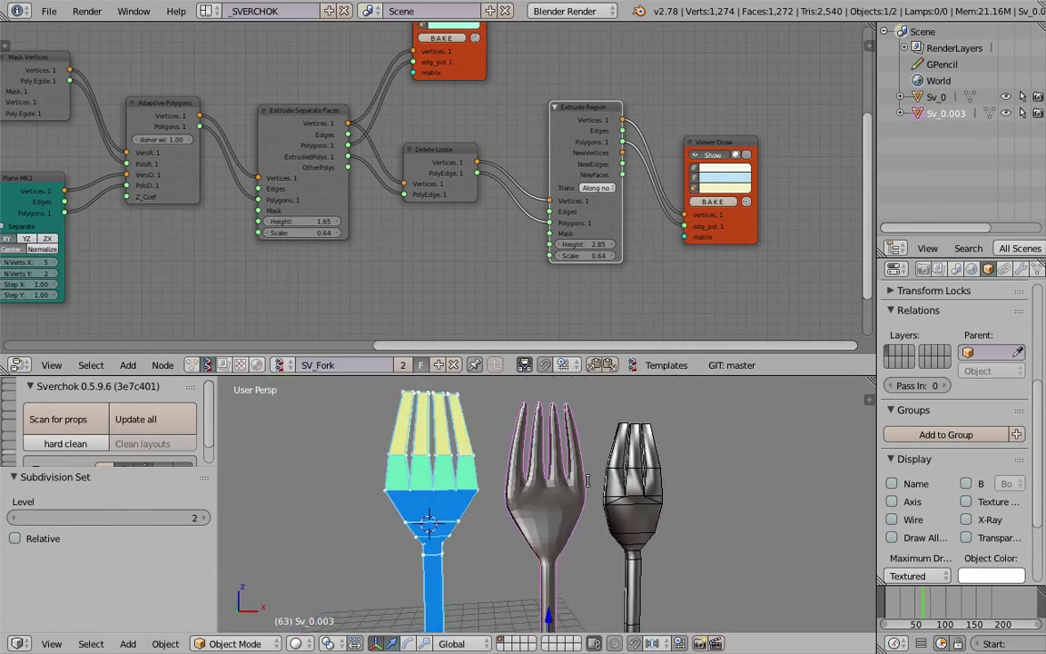
Apply smooth shading to the subdivided fork mesh and clear the selection
key(space)
text(smooth)
key(Return)
key(a)
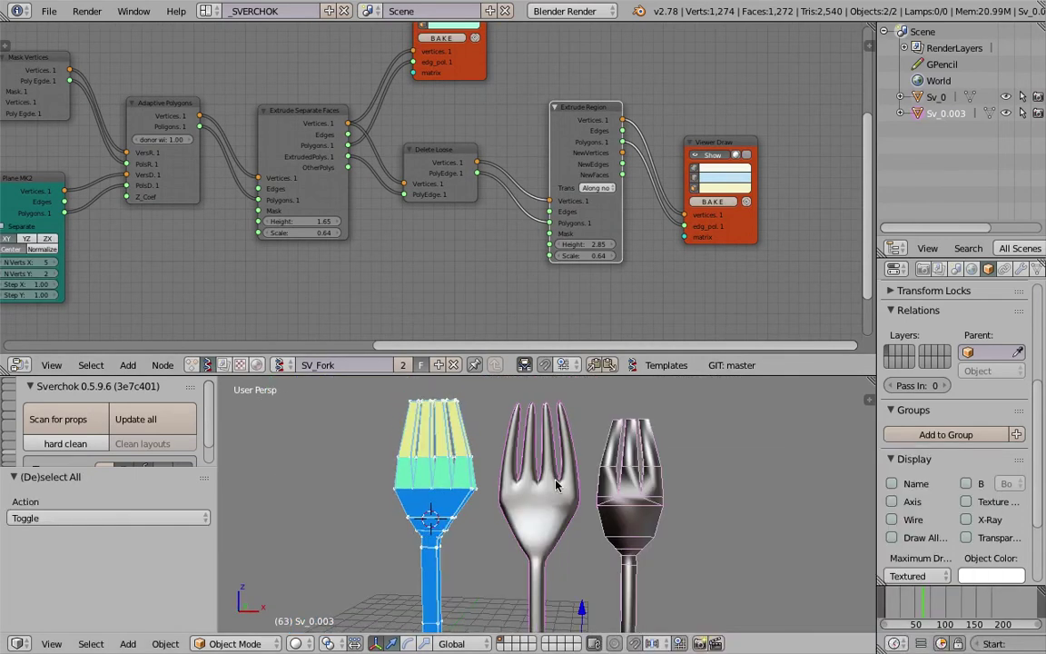
key(a)
Compare the smoothed fork with the older wire-overlaid fork, selecting each and viewing both up close
middle_drag(556, 485, 511, 499)
right_click(500, 492)
scroll(495, 498, up, 5)
middle_drag(429, 502, 490, 488)
scroll(531, 494, down, 6)
right_click(567, 523)
scroll(566, 523, up, 3)
scroll(597, 523, down, 2)
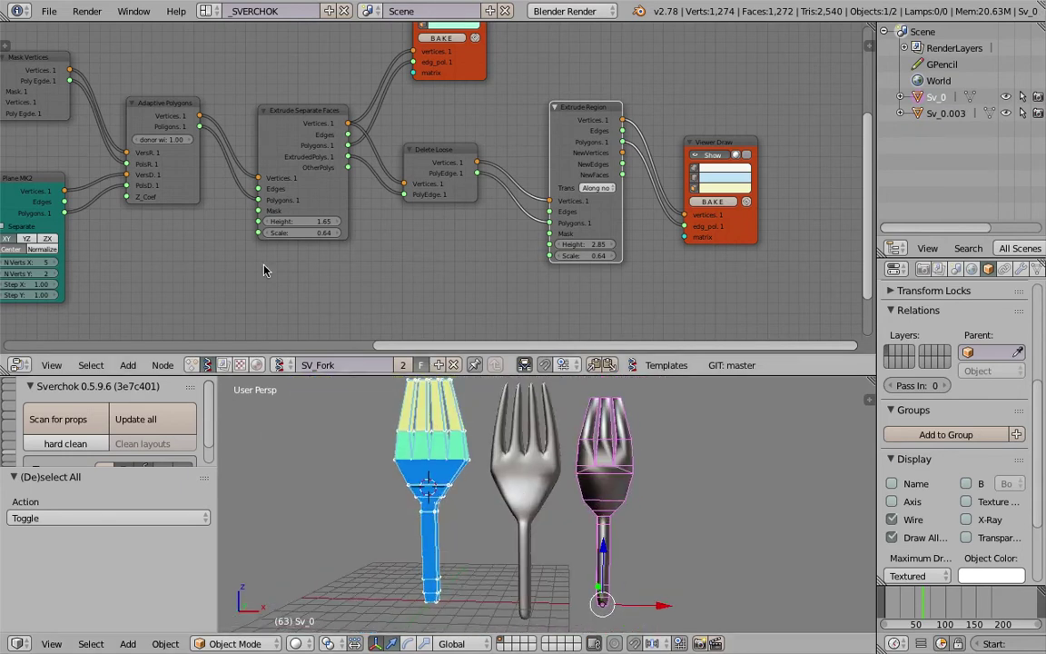
Save the blend file over its existing version
middle_drag(249, 266, 542, 299)
key(ctrl+s)
click(542, 298)
Set the sixth vector's Y value to 1.12 in the List Input node feeding the Matrix in Scale
middle_drag(96, 229, 333, 222)
middle_drag(105, 194, 405, 187)
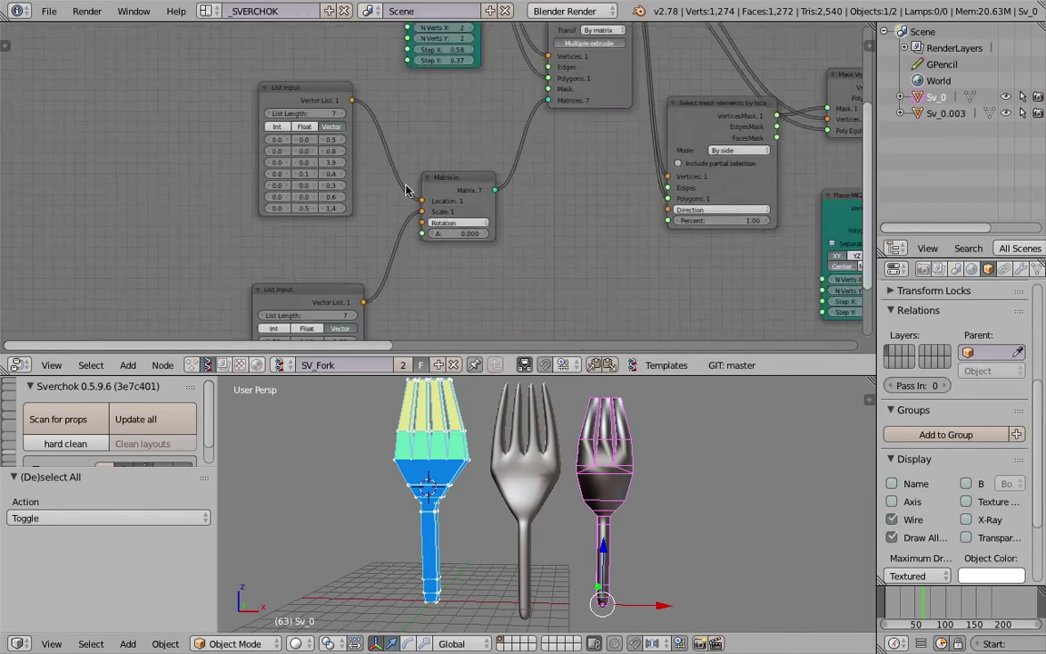
scroll(332, 187, up, 5)
middle_drag(344, 283, 369, 76)
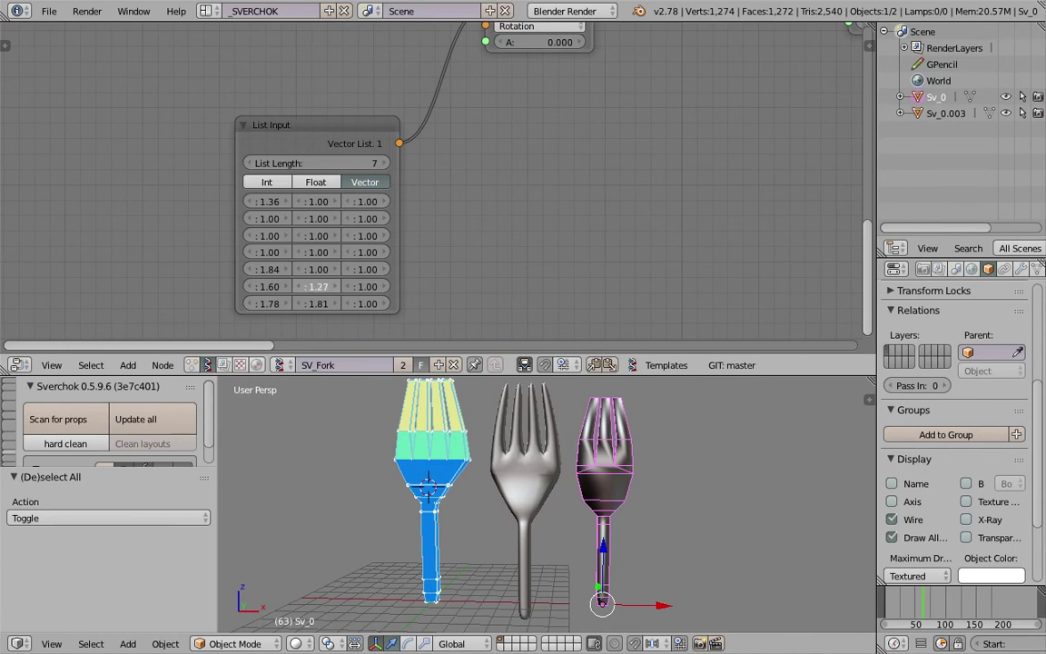
drag(317, 286, 312, 286)
middle_drag(431, 445, 556, 453)
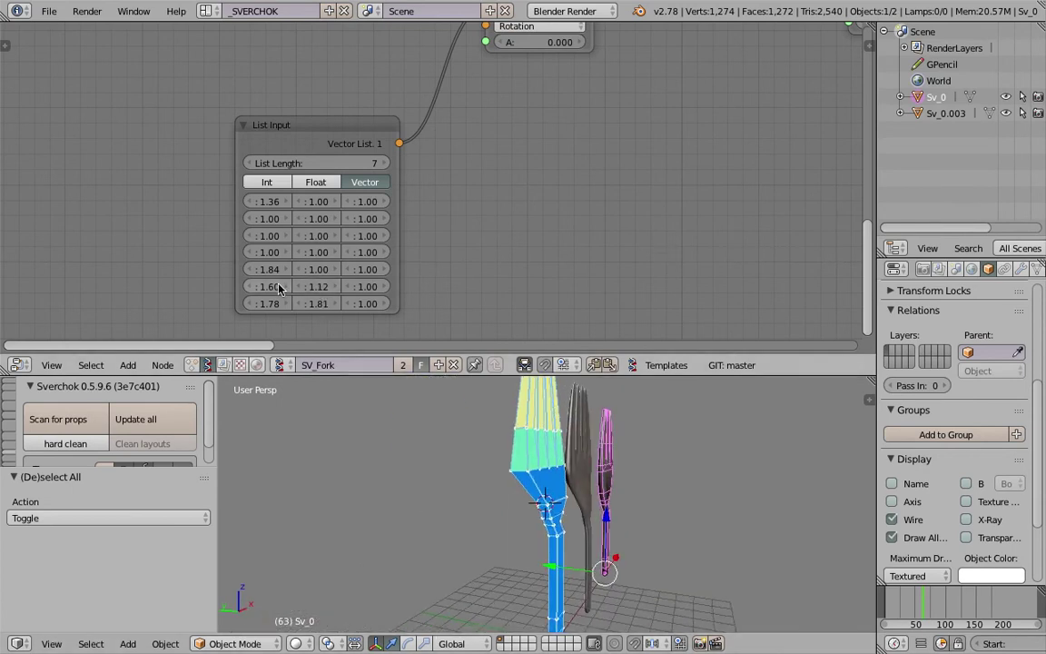
Set the X scale values of the fifth, sixth and seventh vectors to 2.29, 1.39 and 1.30
drag(279, 288, 336, 287)
middle_drag(588, 468, 486, 475)
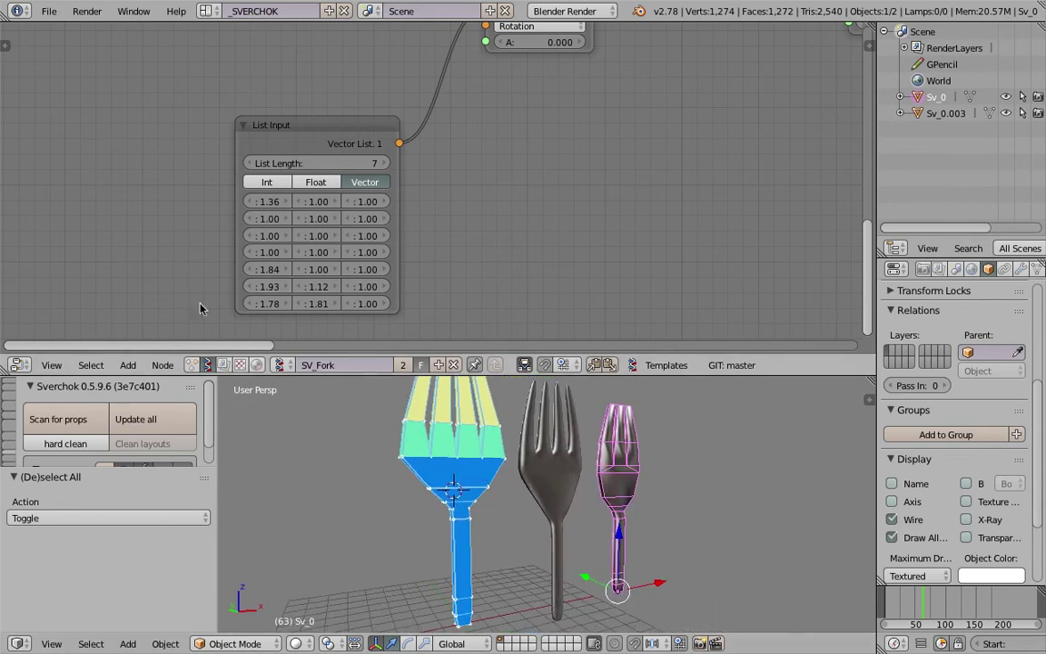
mouse_move(265, 288)
mouse_down()
mouse_move(287, 270)
mouse_move(272, 270)
mouse_move(293, 269)
mouse_move(260, 288)
mouse_up()
drag(272, 304, 258, 303)
middle_drag(420, 448, 511, 502)
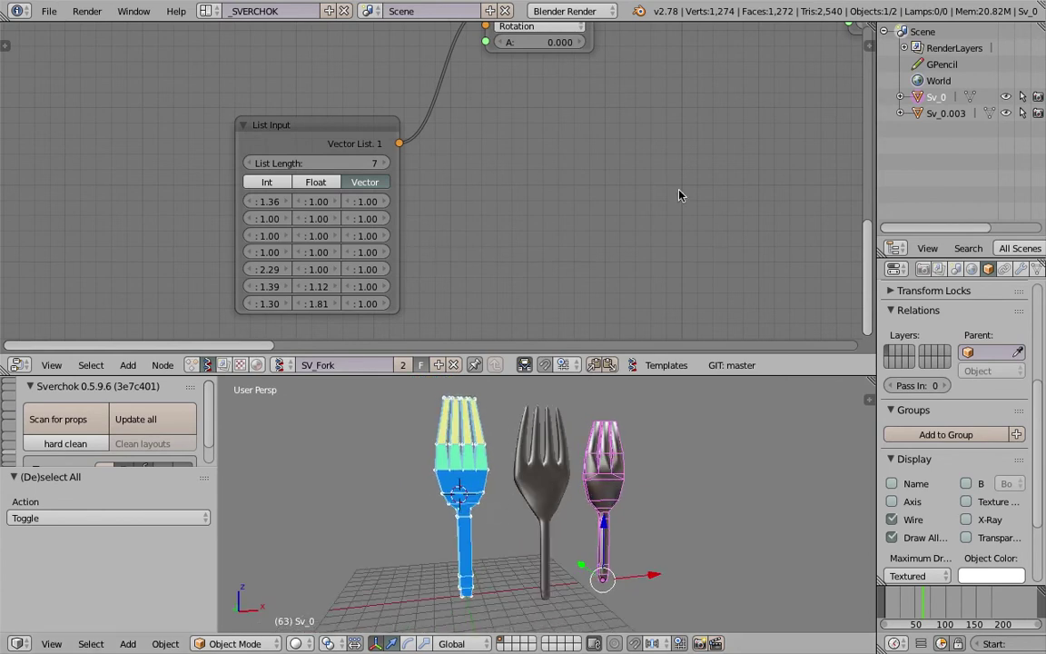
Inspect the reshaped node-driven fork from several sides and review the nodes further along the tree
scroll(736, 194, down, 5)
middle_drag(739, 193, 497, 223)
middle_drag(524, 435, 534, 440)
scroll(534, 441, up, 5)
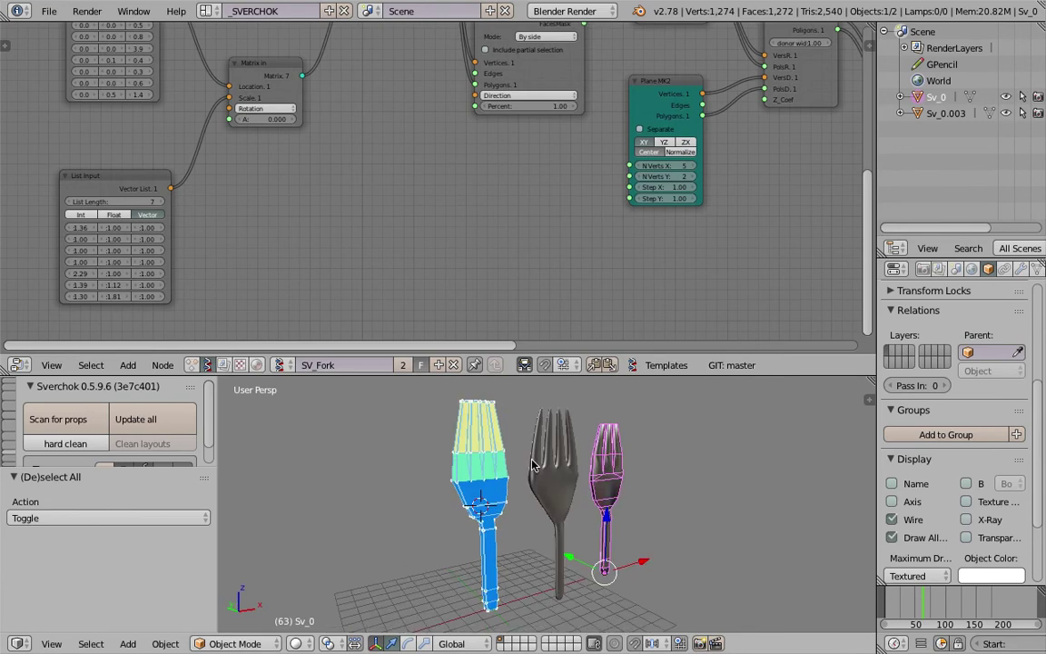
middle_drag(489, 506, 600, 488)
scroll(536, 496, down, 3)
key(Tab)
click(498, 490)
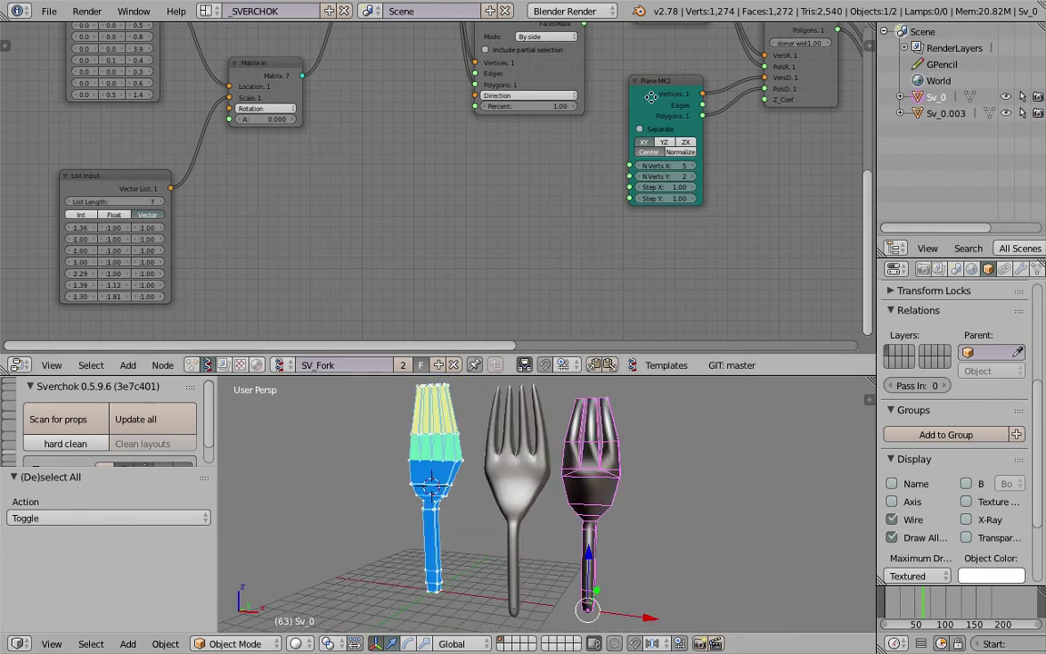
middle_drag(668, 145, 167, 213)
middle_drag(748, 206, 434, 266)
scroll(495, 218, up, 2)
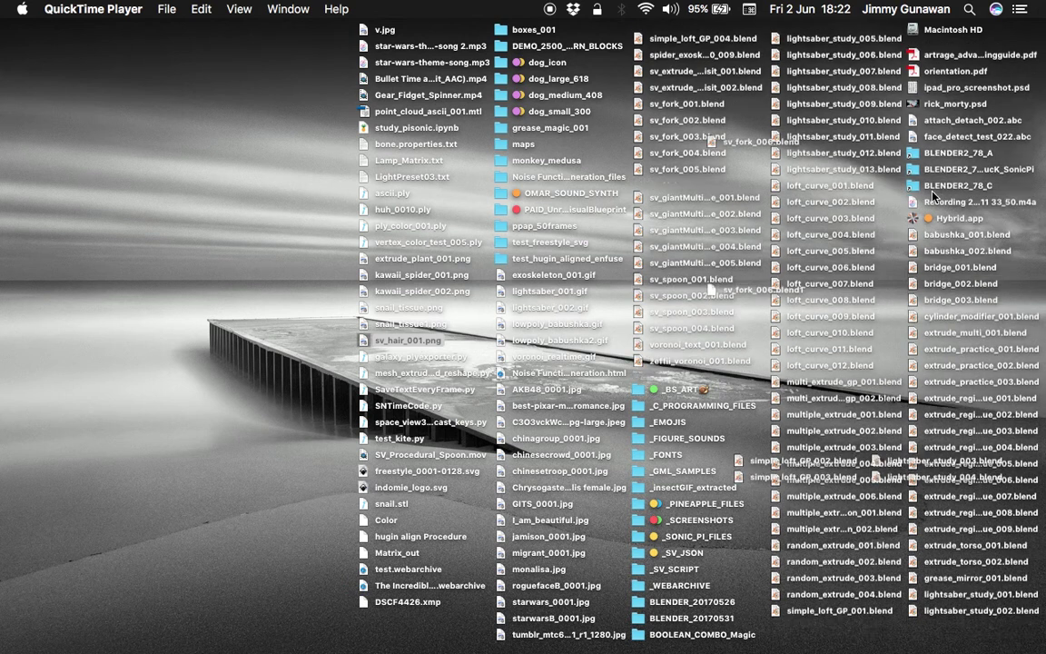
Switch to Finder and launch the blender executable from Contents/MacOS inside blender.app in the BLENDER2_78_C folder, dismissing the splash screen
click(947, 179)
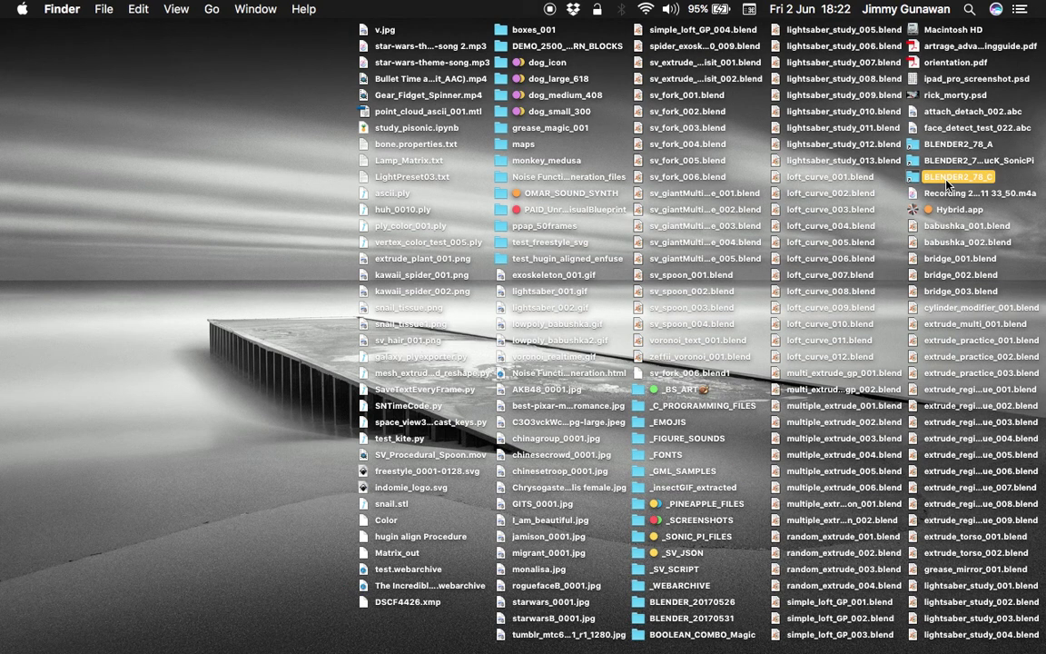
double_click(947, 179)
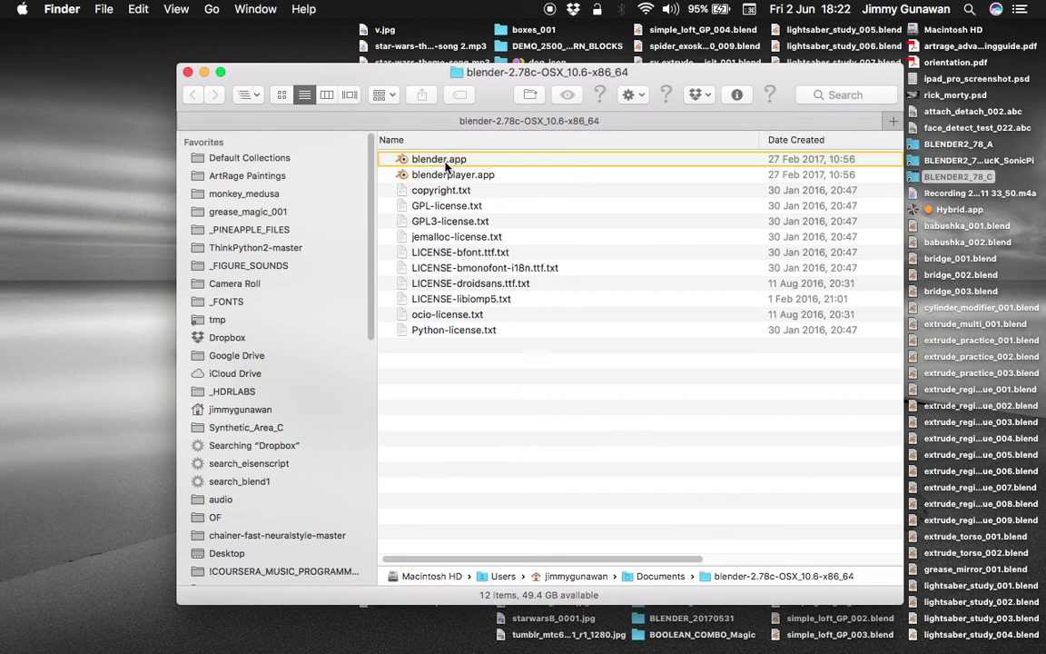
right_click(449, 161)
click(469, 186)
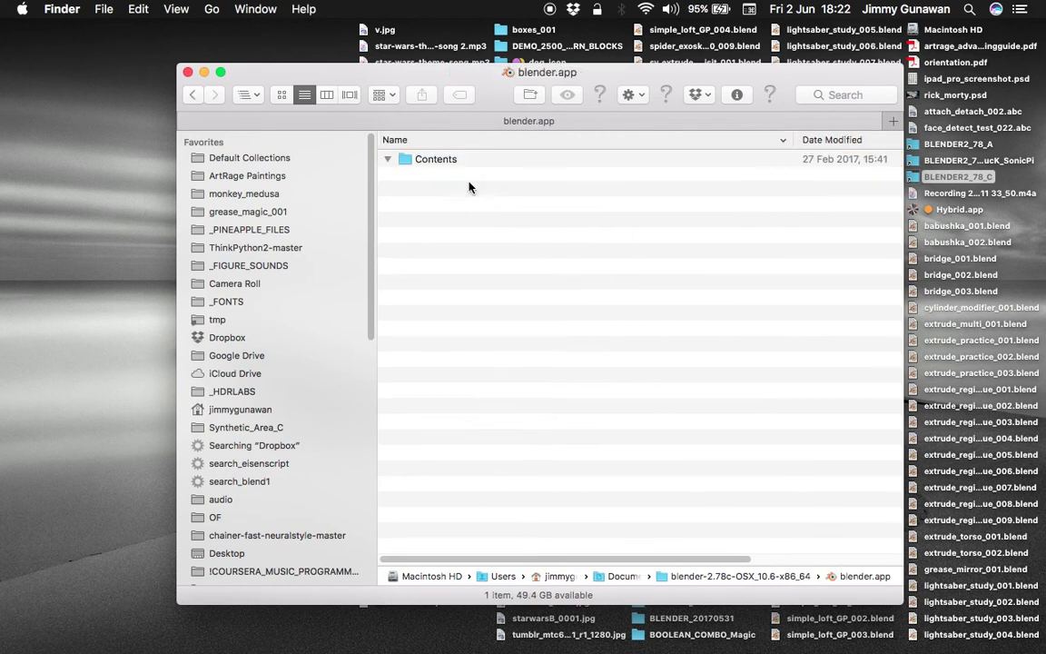
click(388, 159)
double_click(451, 207)
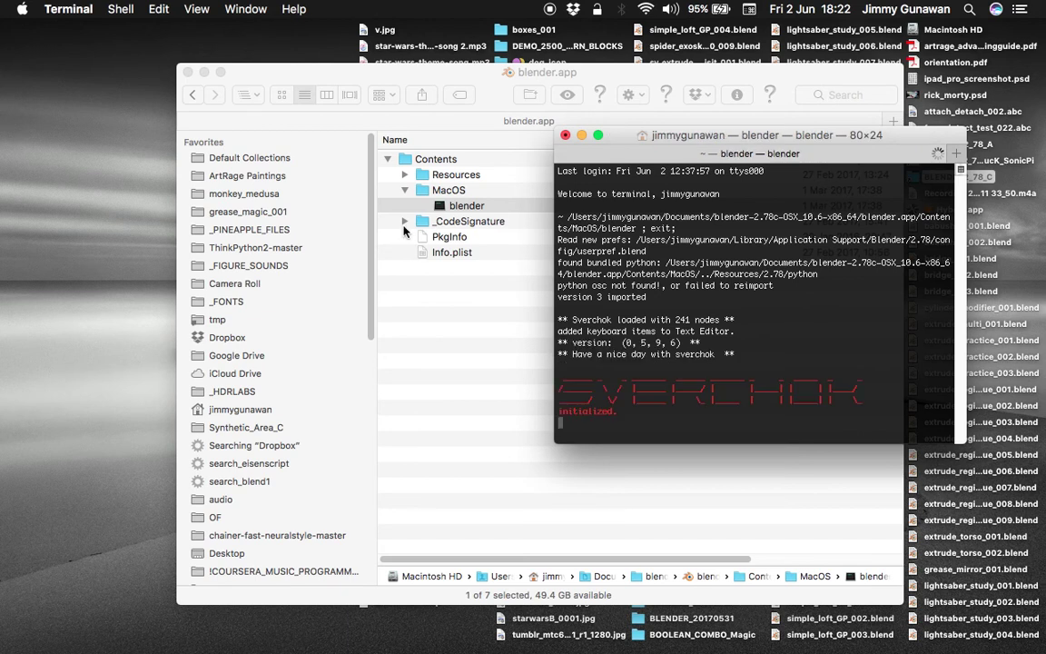
key(Escape)
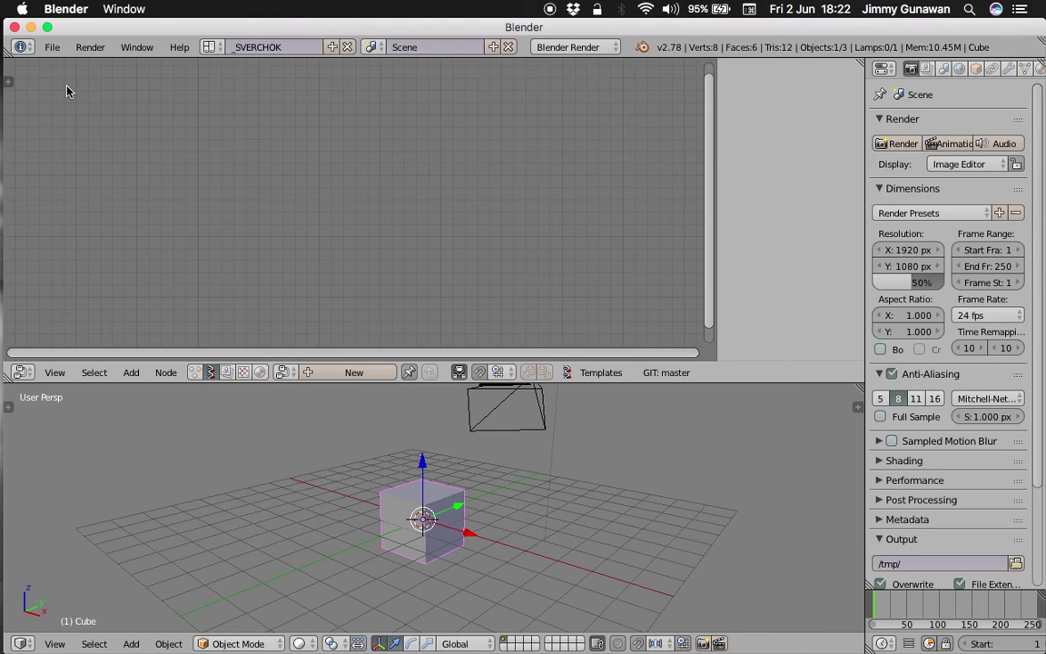
Open the recent file sv_fork_005.blend
click(52, 47)
mouse_move(156, 100)
click(229, 113)
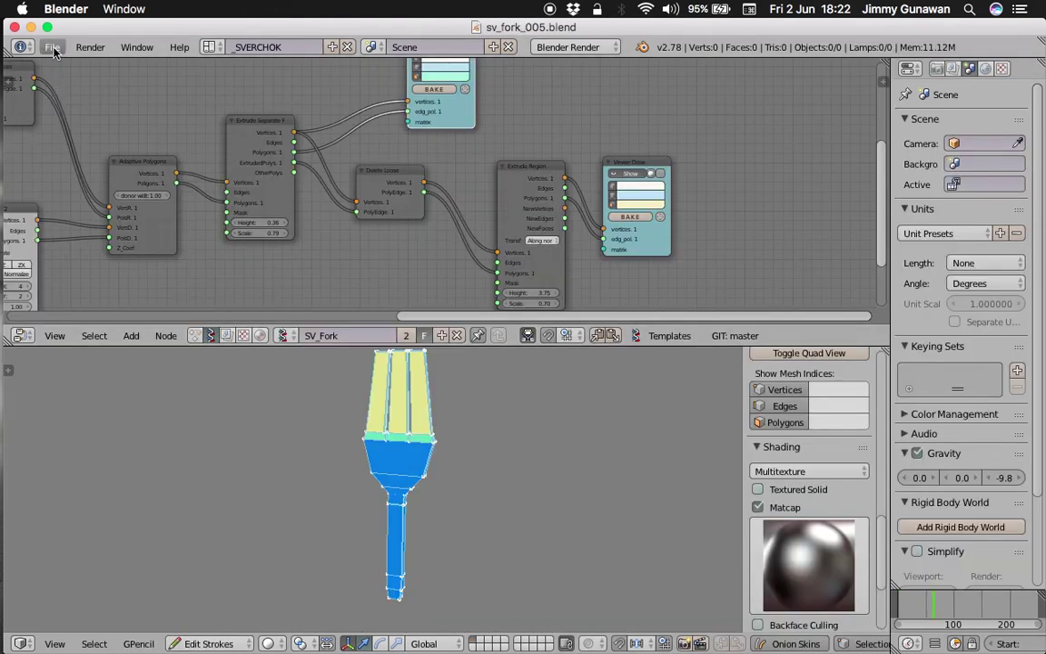
Open the recent file sv_fork_006.blend
click(51, 47)
mouse_move(91, 99)
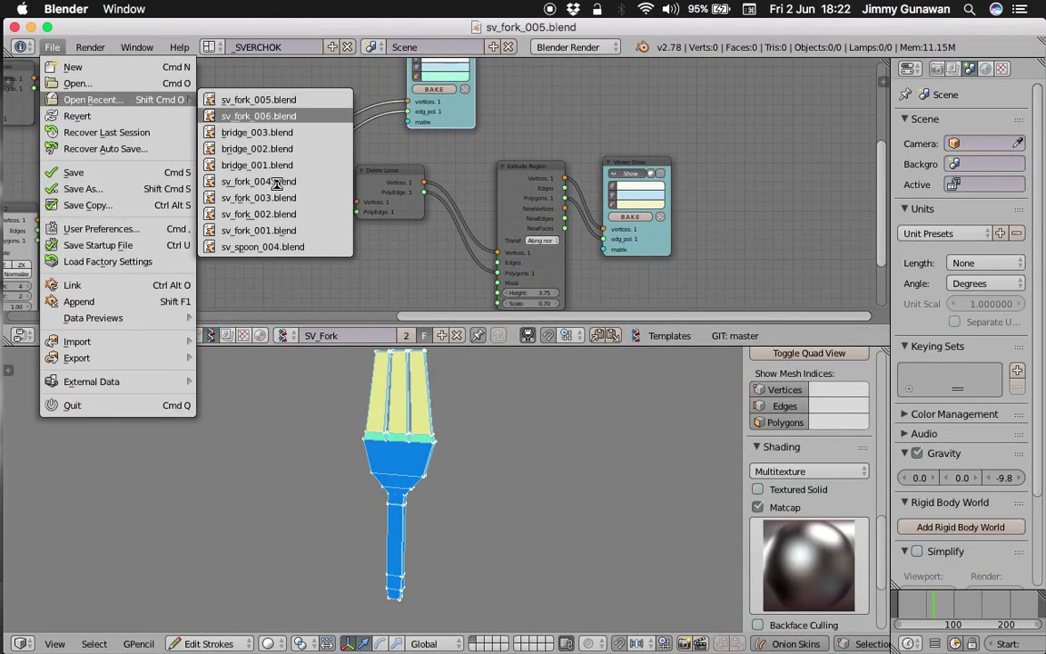
click(259, 115)
Save the file as the new version sv_fork_007.blend on the Desktop
click(51, 47)
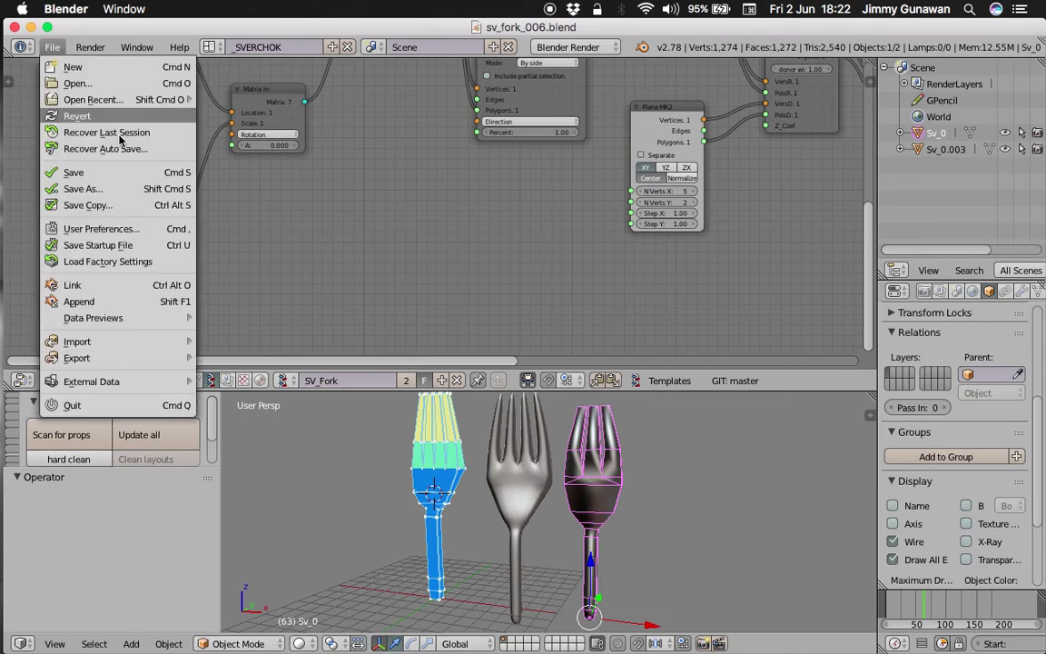
click(82, 188)
key(KP_Add)
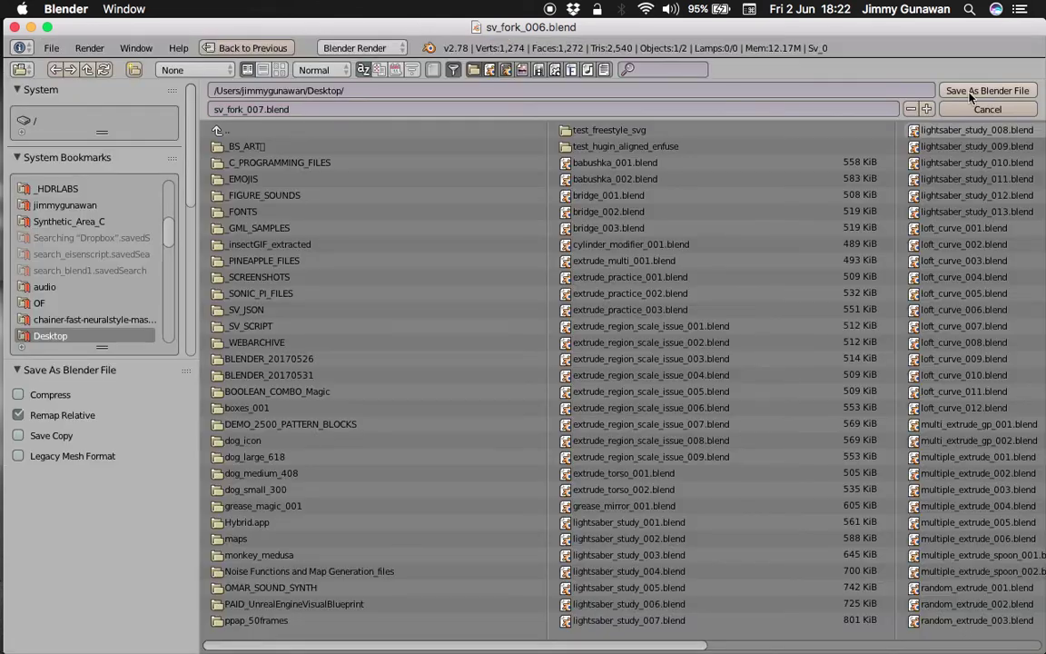
click(985, 91)
Turn off the display of the Viewer Draw node after Extrude Region and move that node higher
scroll(538, 274, up, 2)
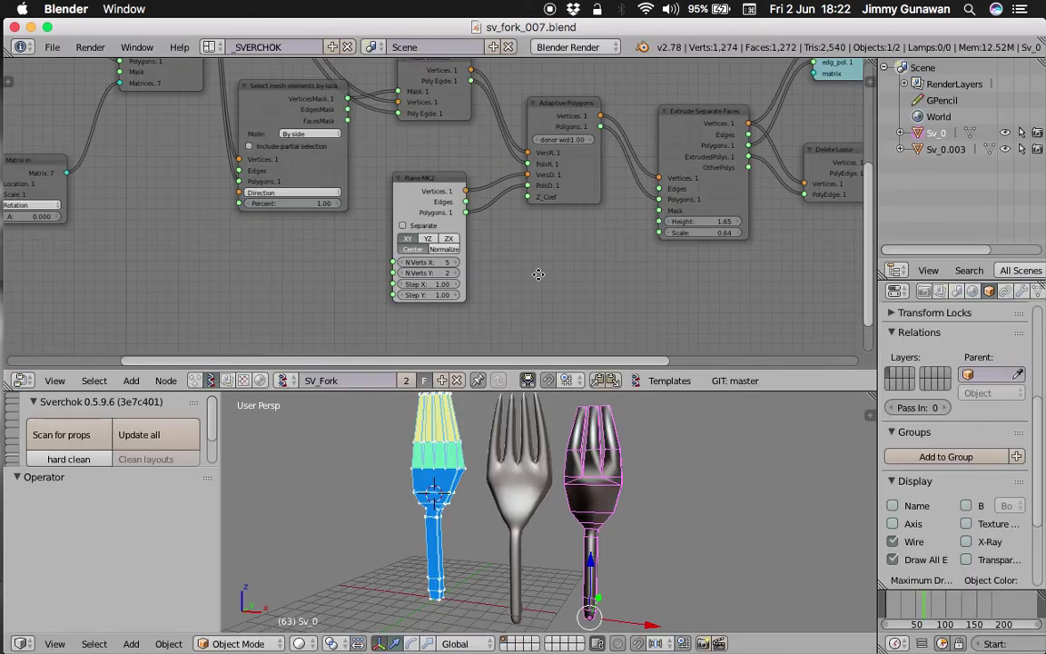
mouse_move(538, 274)
middle_down()
mouse_move(444, 261)
mouse_move(169, 291)
middle_up()
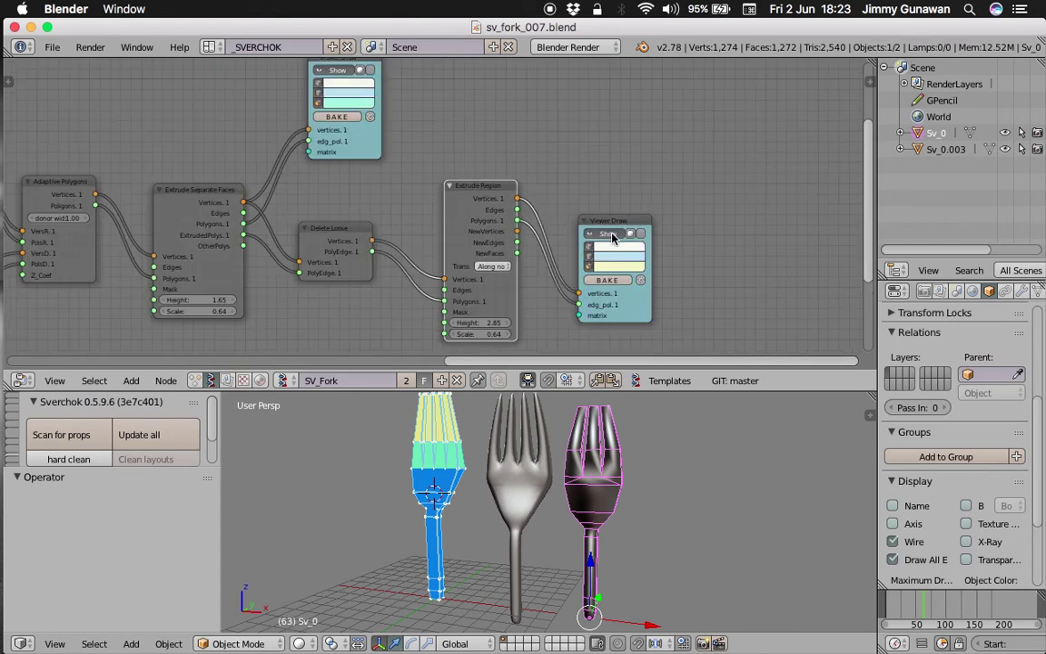
click(611, 237)
drag(632, 296, 628, 199)
Search the node list for "extru" and add the MultiExtrude Alt node beyond the last Viewer Draw node
middle_drag(725, 180, 670, 187)
key(shift+a)
click(668, 184)
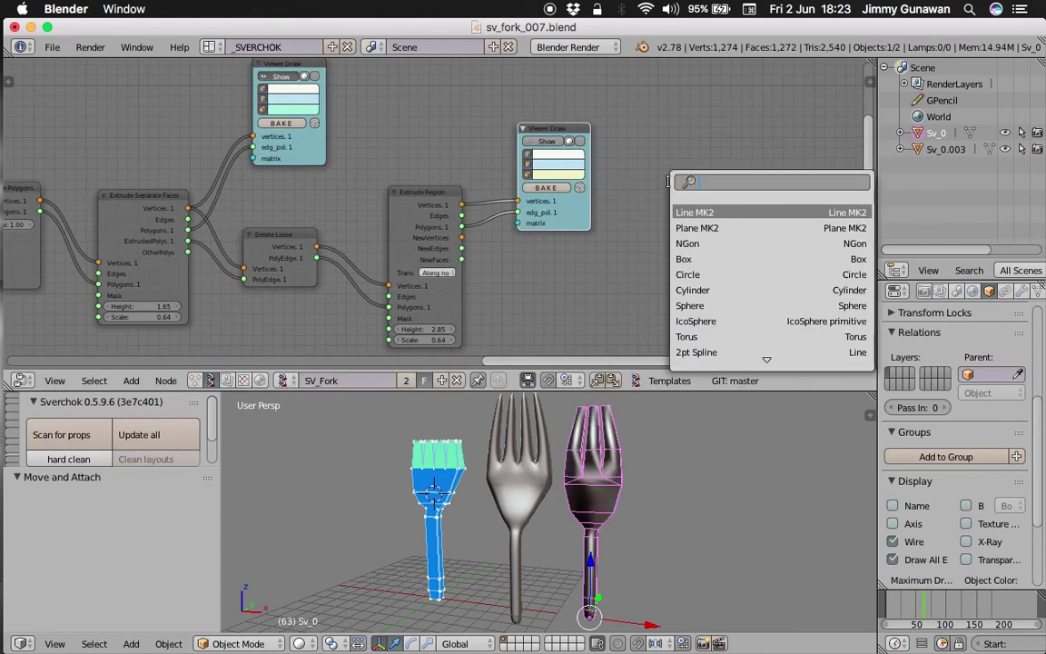
text(extru)
key(Down)
key(Down)
key(Down)
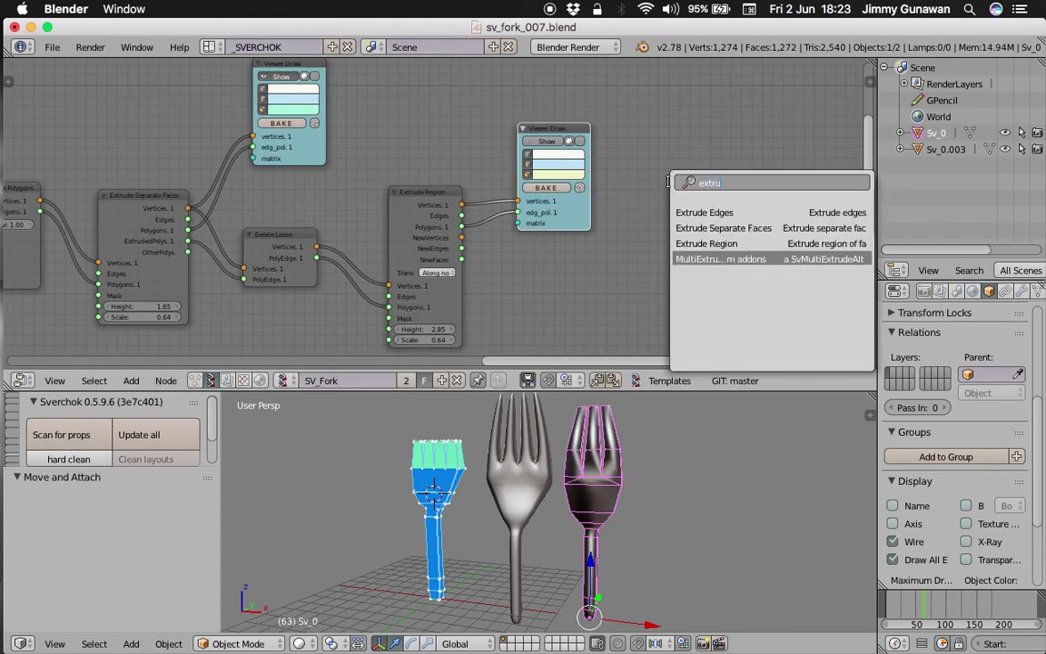
key(Return)
click(668, 184)
Enlarge the node editor and connect Extrude Region's Vertices and Polygons outputs to the MultiExtrude node's verts and faces inputs
middle_drag(530, 220, 438, 146)
scroll(456, 185, down, 1)
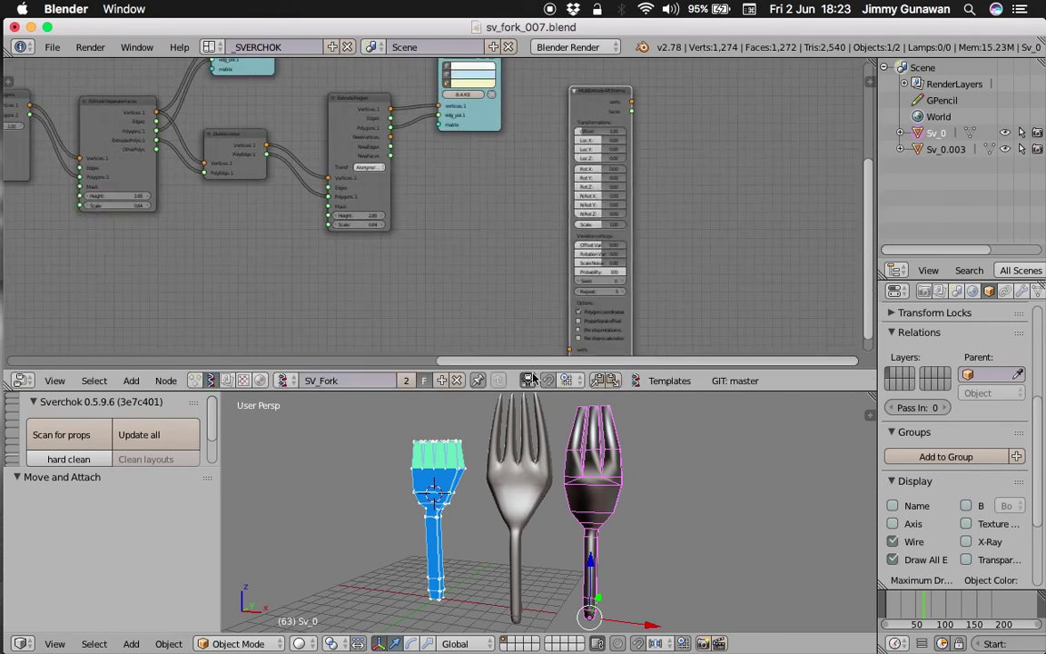
drag(534, 389, 534, 478)
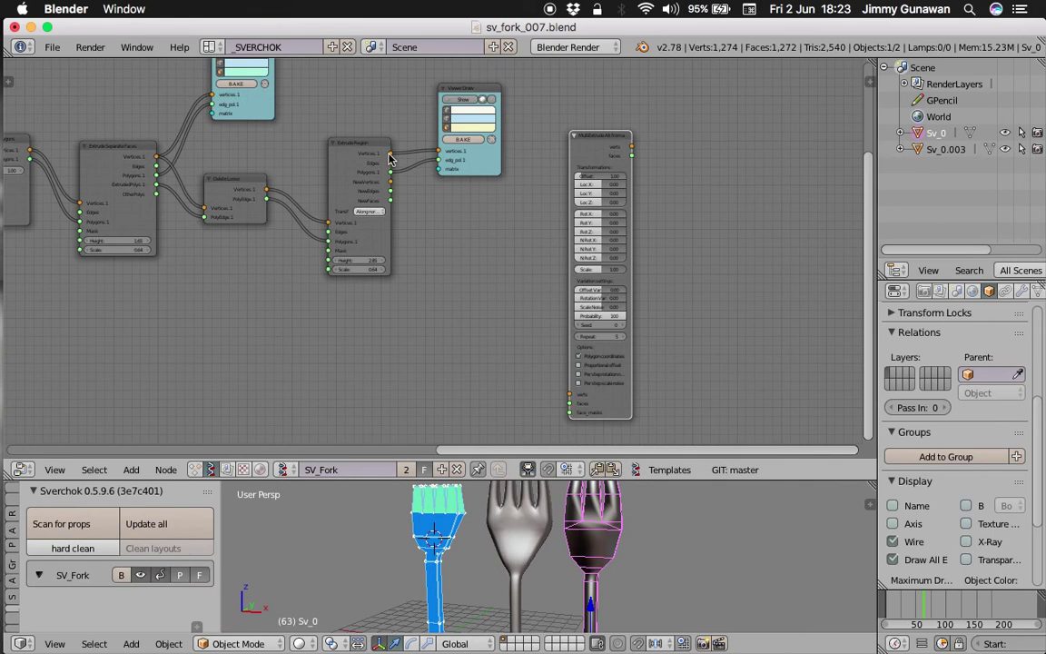
drag(388, 158, 570, 395)
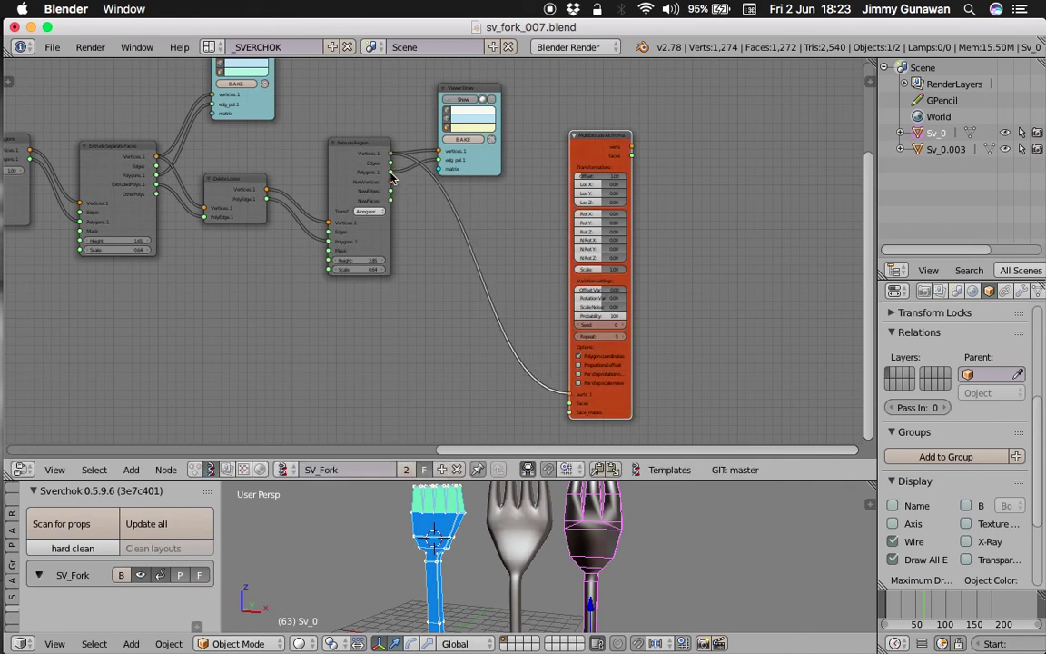
drag(390, 177, 570, 402)
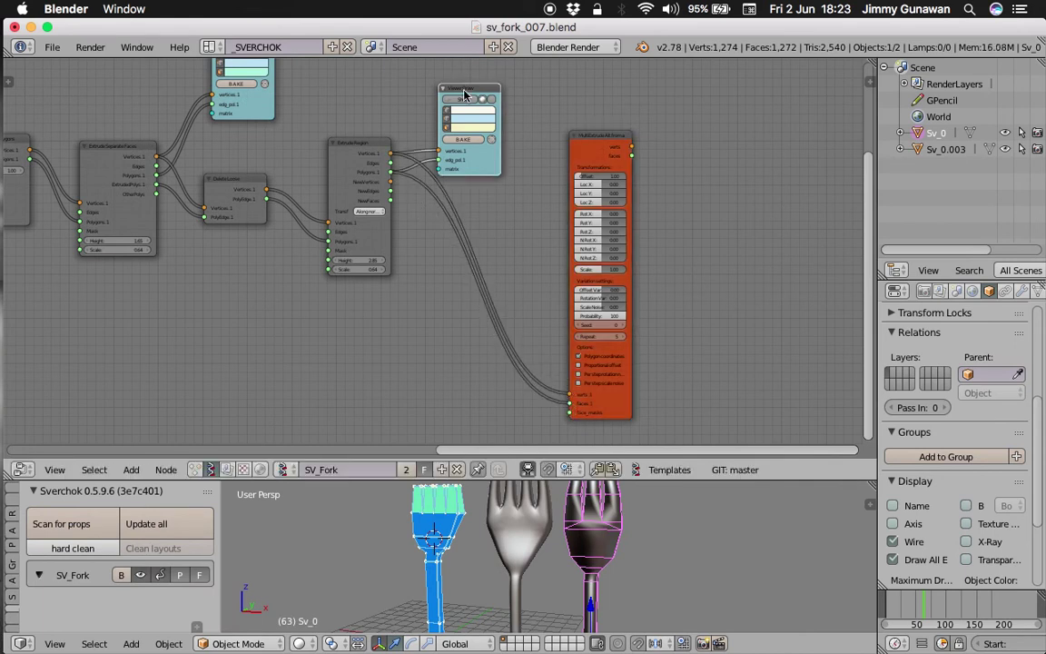
Duplicate the Viewer Draw node beside the MultiExtrude node and connect MultiExtrude's verts and faces to its vertices and edg_pol inputs
key(shift+d)
click(703, 143)
drag(632, 147, 676, 202)
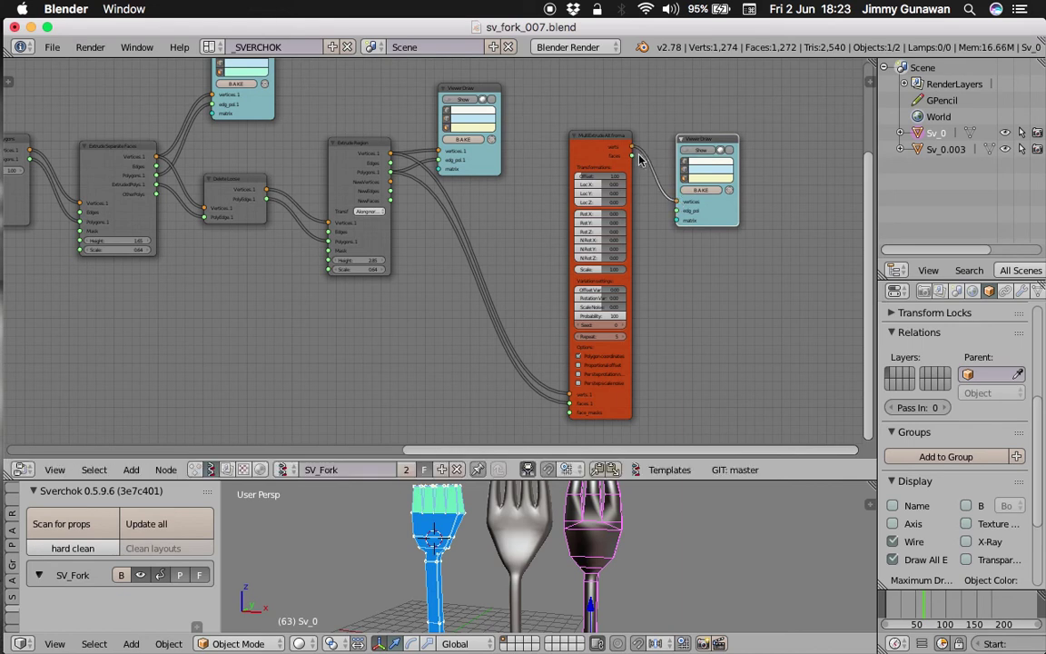
drag(633, 156, 677, 210)
Add a Range Int node below the tree and connect its Range output to the MultiExtrude node's face_masks input
middle_drag(421, 371, 450, 278)
scroll(464, 311, up, 1)
scroll(467, 316, up, 1)
key(alt+space)
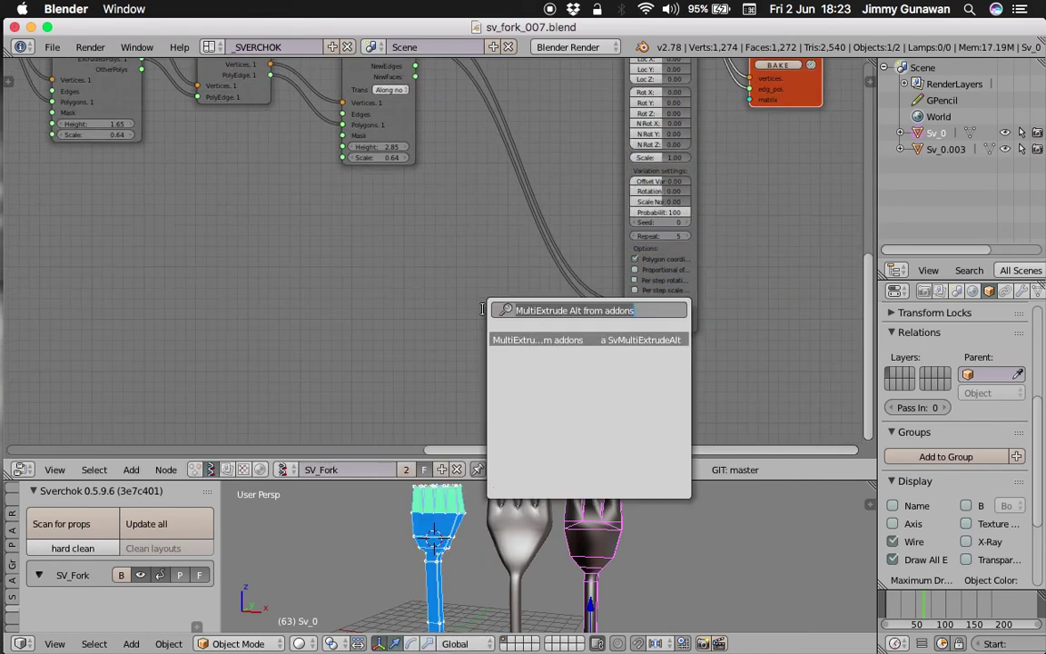
text(list mas)
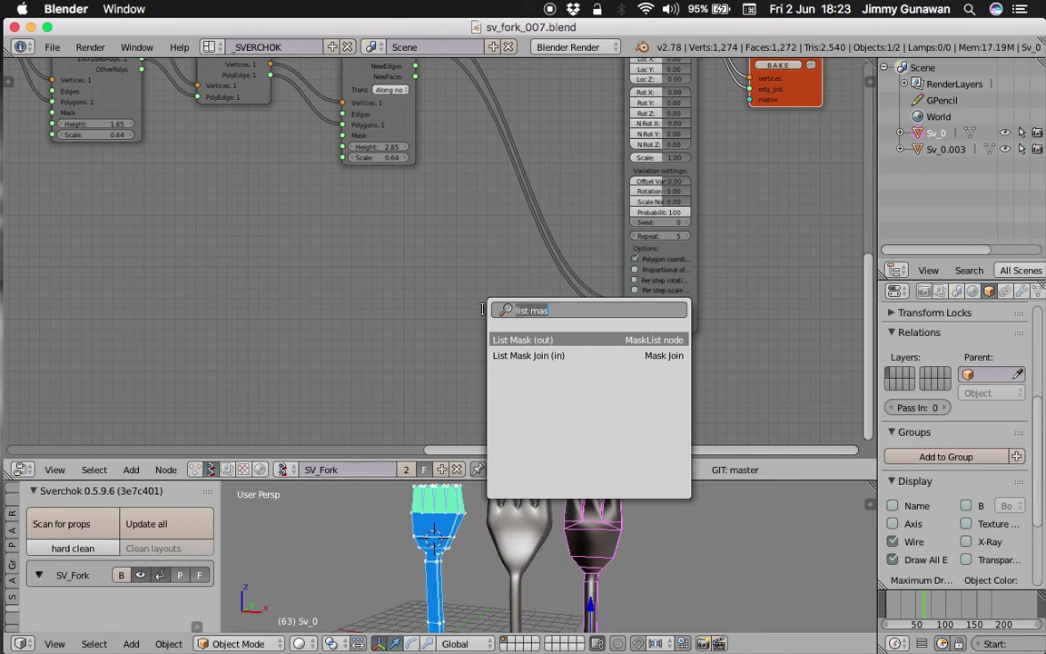
key(BackSpace)
key(BackSpace)
key(BackSpace)
key(BackSpace)
key(BackSpace)
key(BackSpace)
key(BackSpace)
key(BackSpace)
text(range)
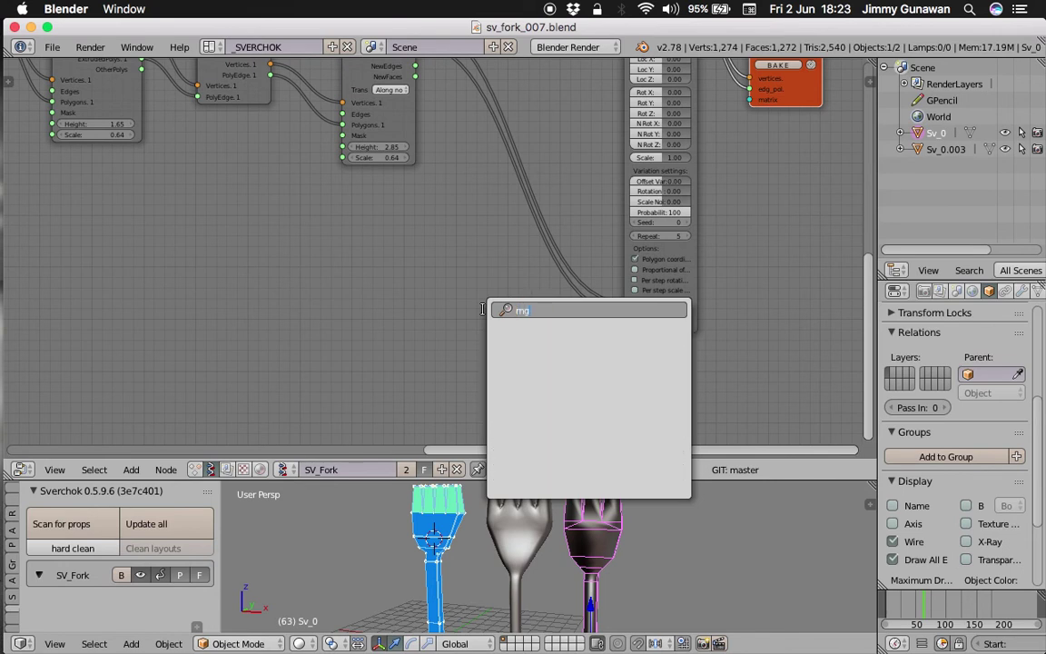
key(Return)
click(484, 313)
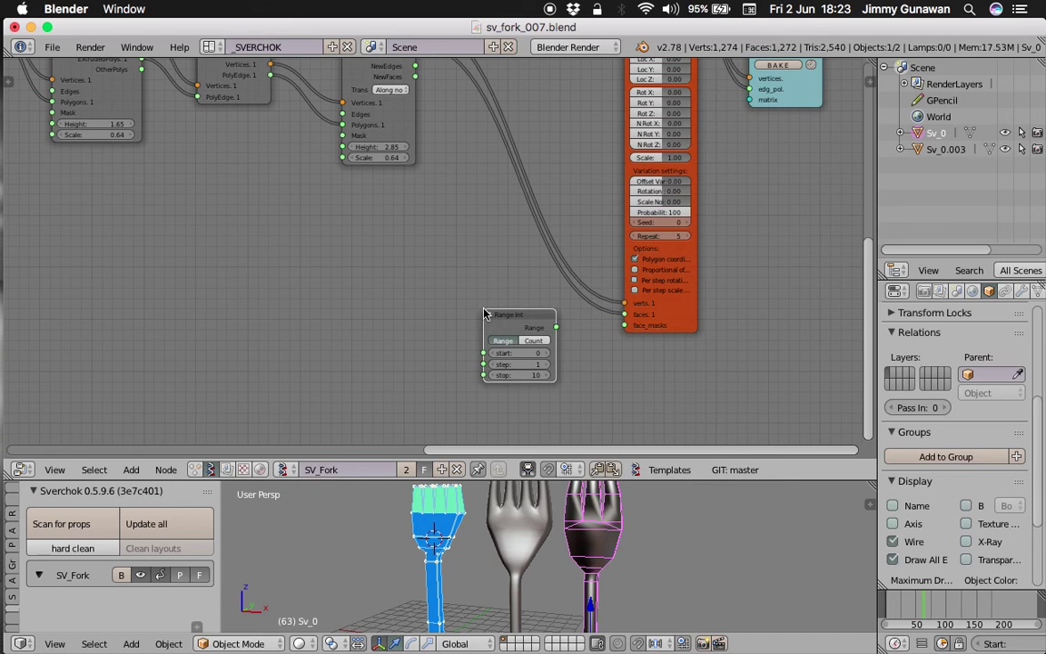
drag(554, 327, 625, 325)
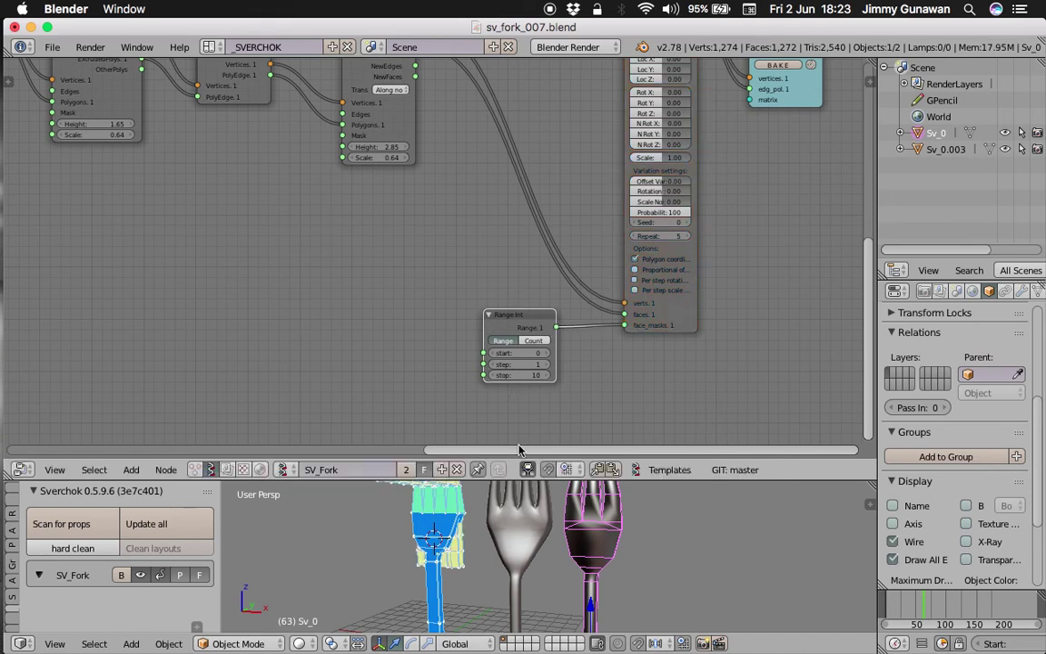
Try stop values of 3 and 0 on the Range Int node
shift+middle_drag(457, 507, 517, 586)
click(522, 375)
text(3)
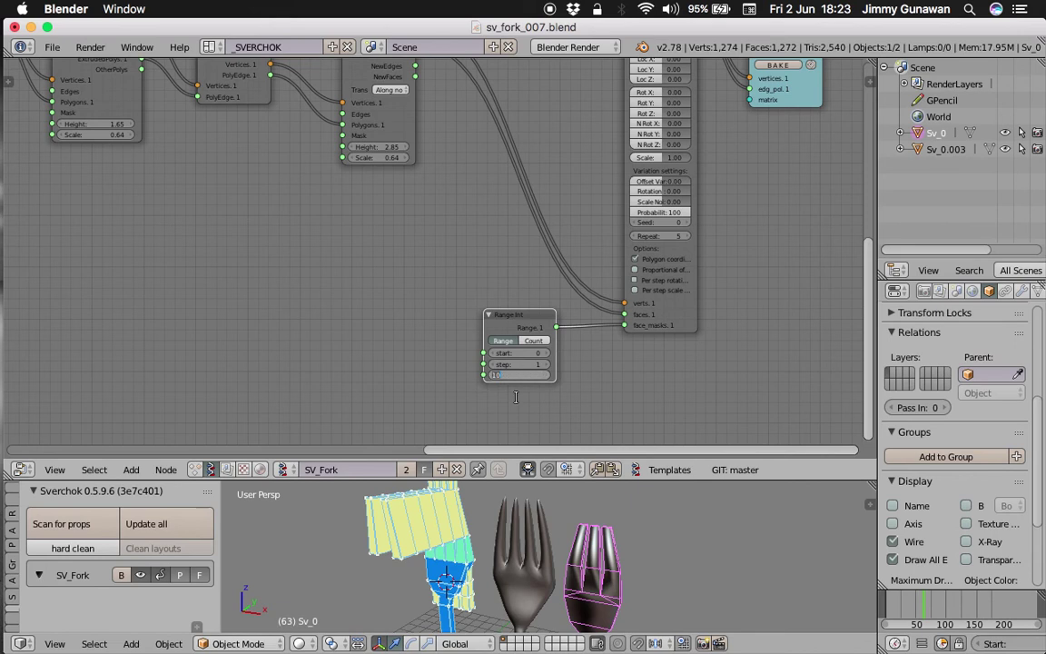
key(Return)
click(495, 375)
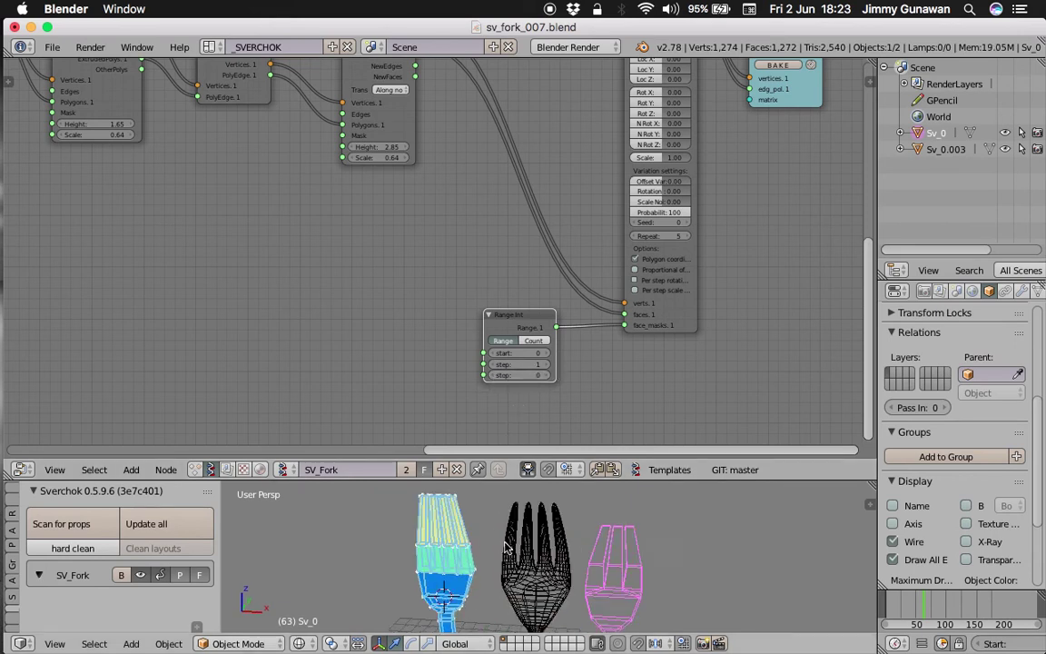
middle_drag(717, 140, 628, 228)
scroll(625, 222, up, 2)
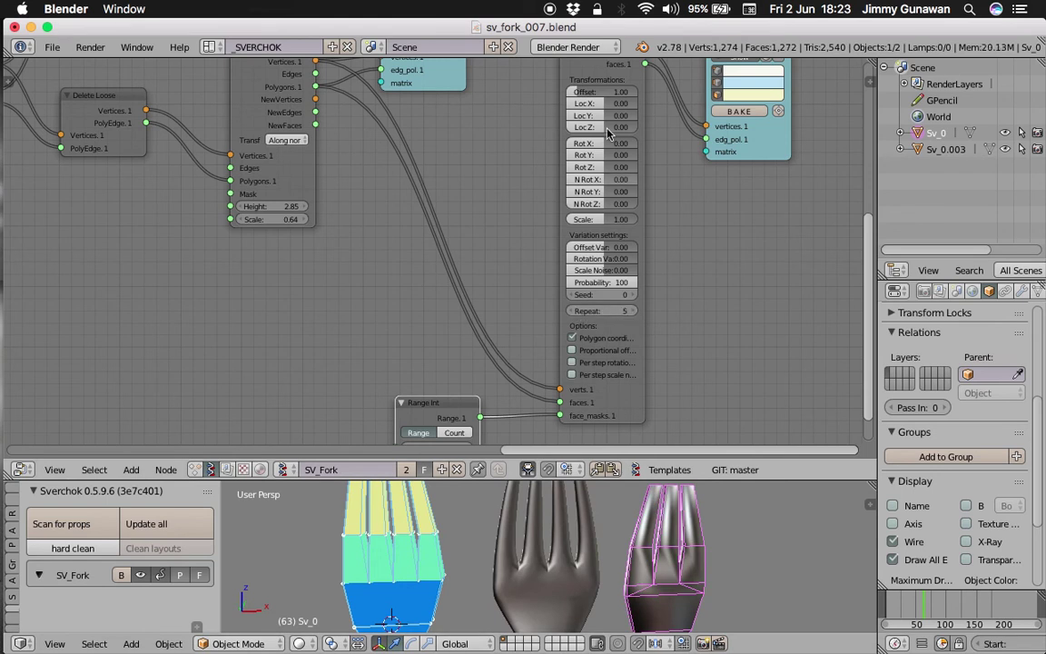
drag(577, 91, 596, 92)
key(Escape)
scroll(520, 497, down, 3)
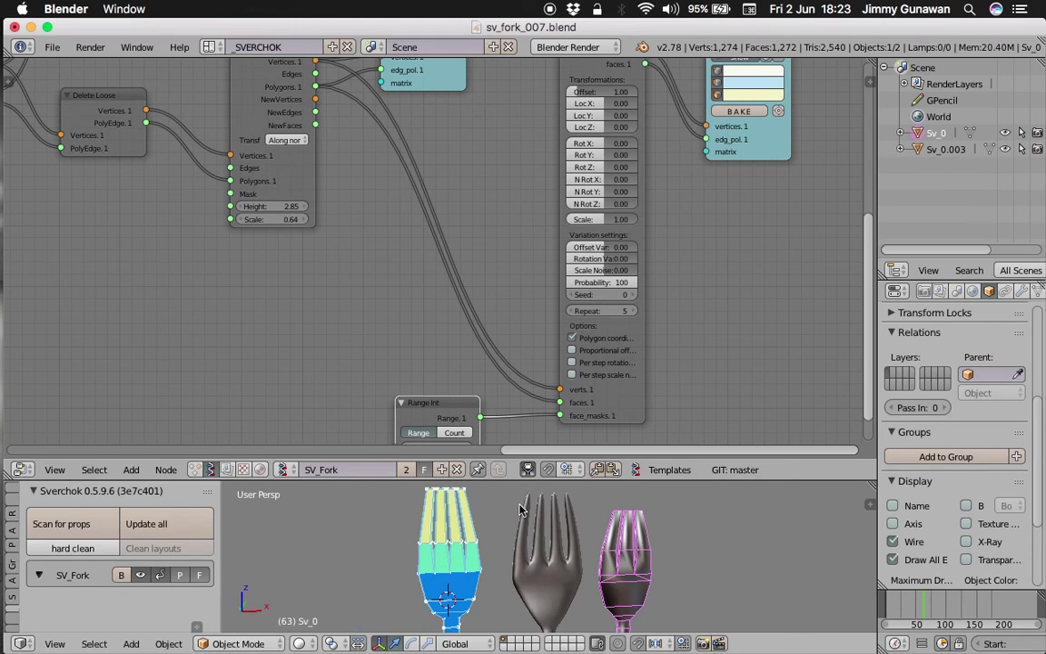
Toggle the display of MultiExtrude's Viewer Draw node and inspect the fork head from an angle in different shading modes
middle_drag(610, 183, 578, 245)
click(708, 125)
click(710, 125)
click(711, 123)
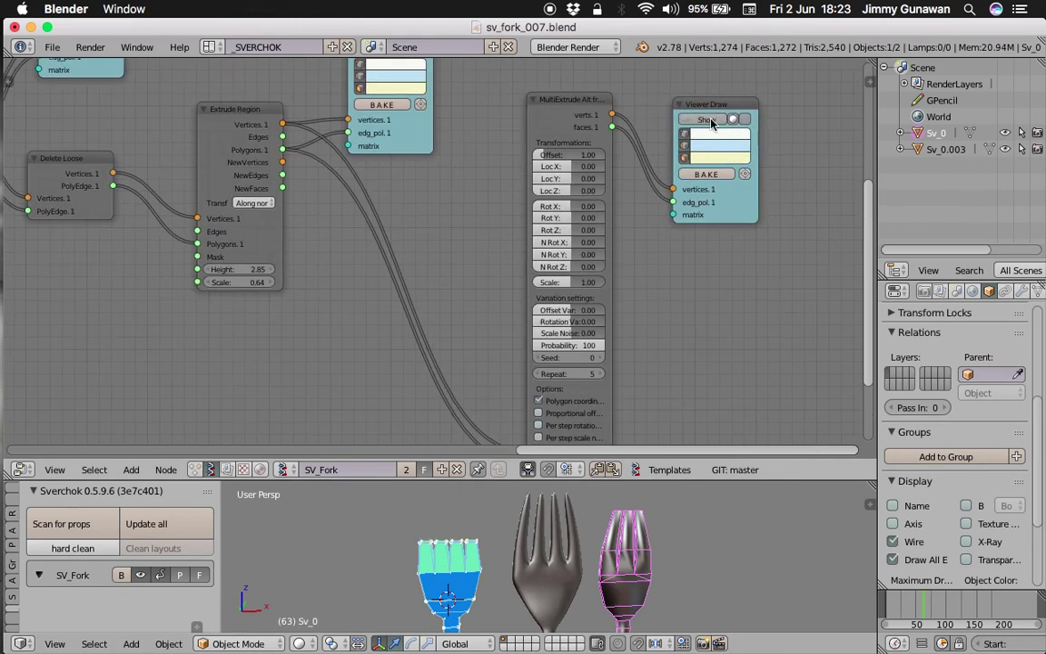
click(710, 123)
click(710, 124)
mouse_move(489, 577)
middle_down()
mouse_move(496, 596)
mouse_move(505, 584)
mouse_move(496, 597)
mouse_move(564, 543)
middle_up()
scroll(508, 581, up, 2)
key(z)
key(z)
key(z)
key(z)
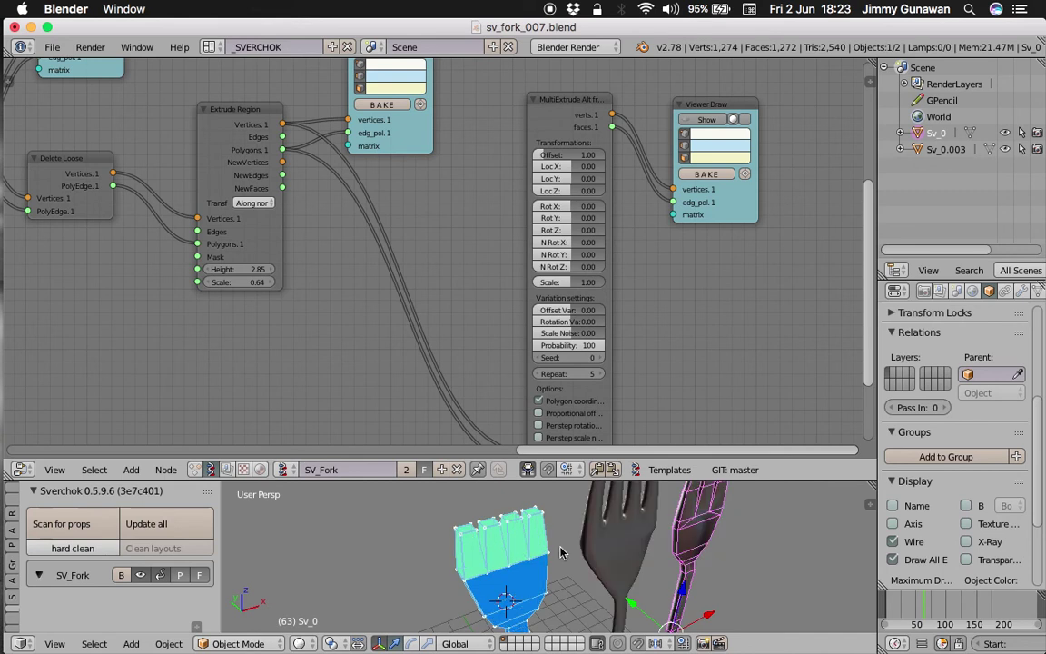
Switch the Range Int node to Count mode with a count of 8 and show MultiExtrude's Viewer Draw again
mouse_move(466, 430)
middle_down()
mouse_move(498, 346)
mouse_move(548, 327)
middle_up()
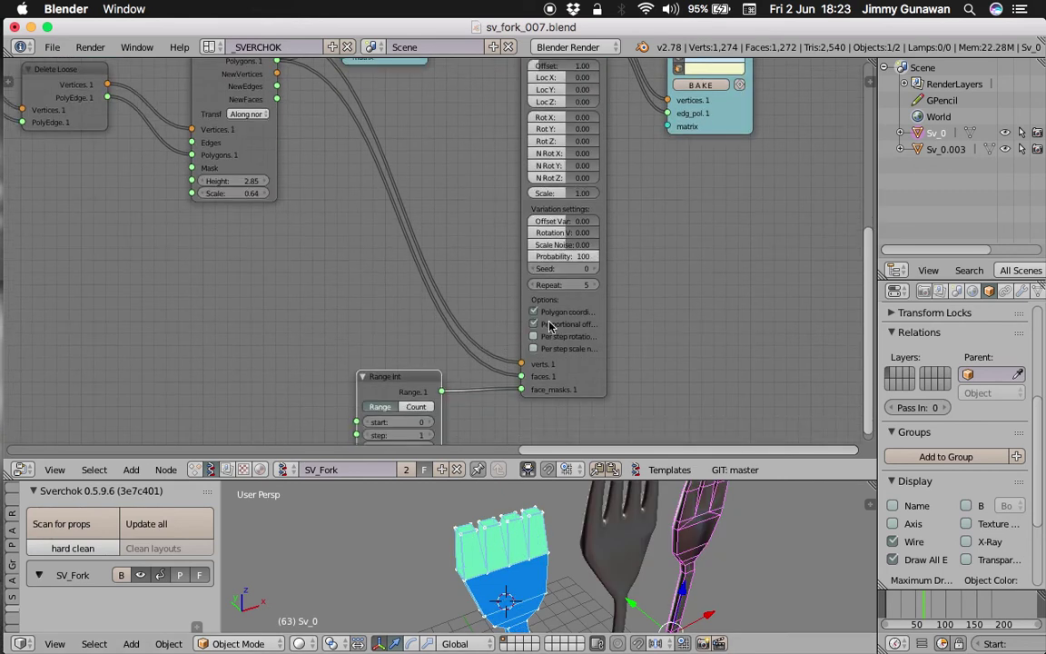
drag(392, 371, 356, 338)
scroll(402, 332, down, 3)
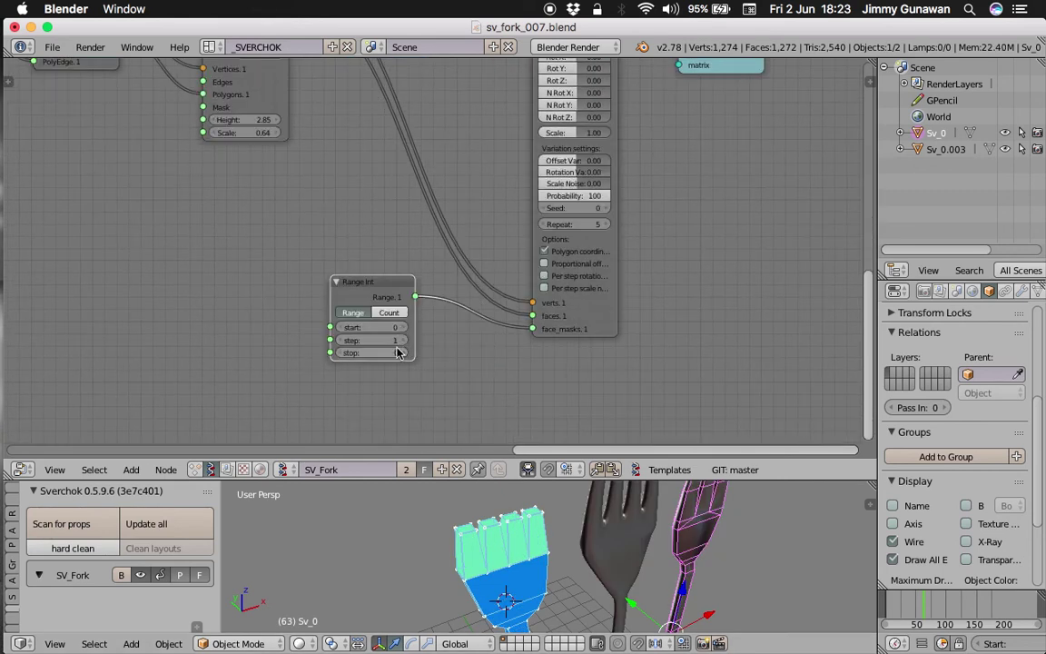
click(391, 313)
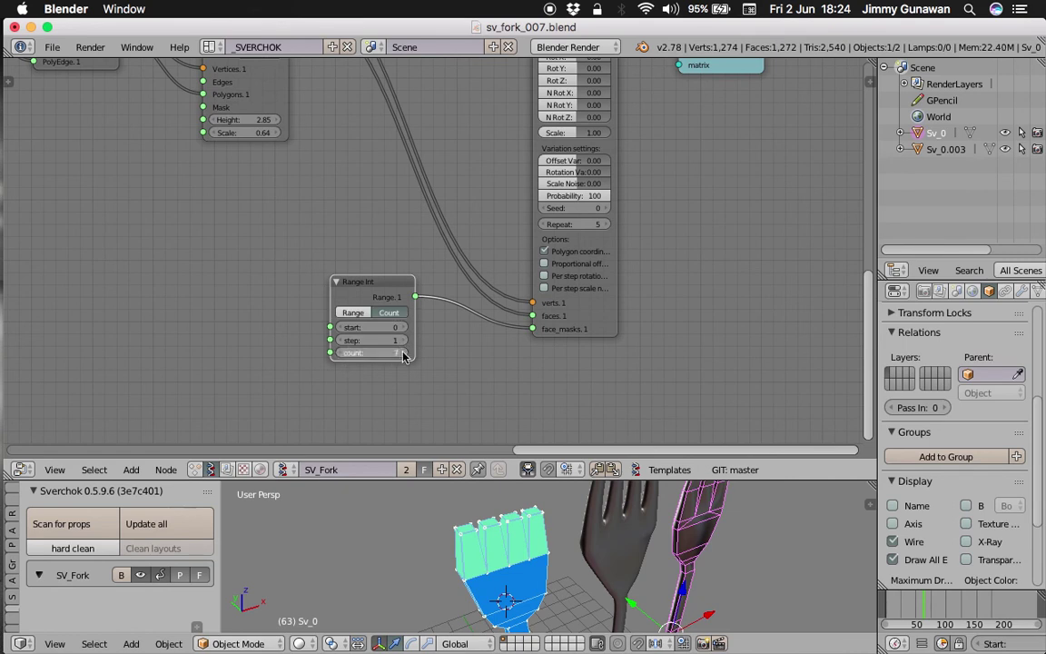
click(404, 355)
scroll(527, 311, up, 3)
ctrl+scroll(581, 218, down, 3)
scroll(618, 127, up, 1)
click(619, 92)
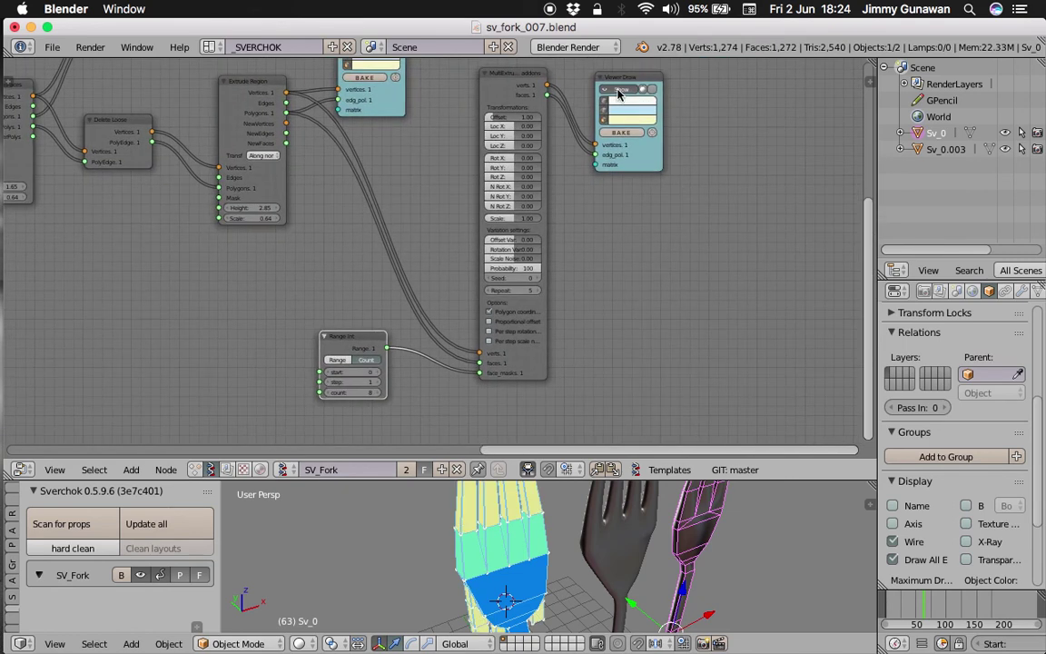
Lower the Range Int node's count to 1
mouse_move(551, 523)
middle_down()
mouse_move(711, 525)
mouse_move(487, 572)
mouse_move(503, 573)
middle_up()
key(z)
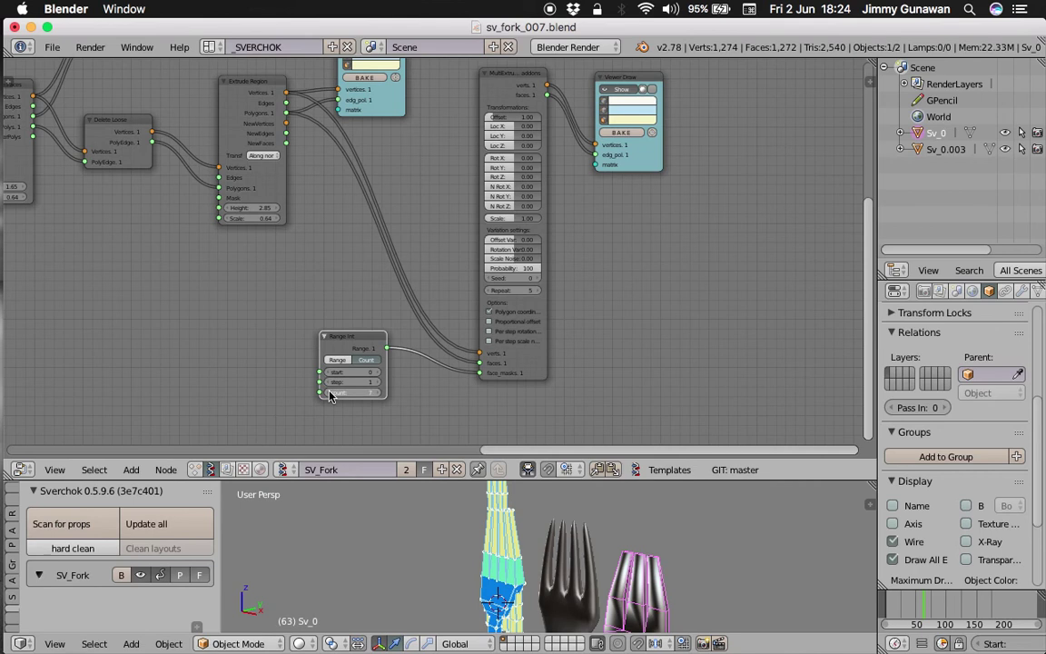
click(325, 392)
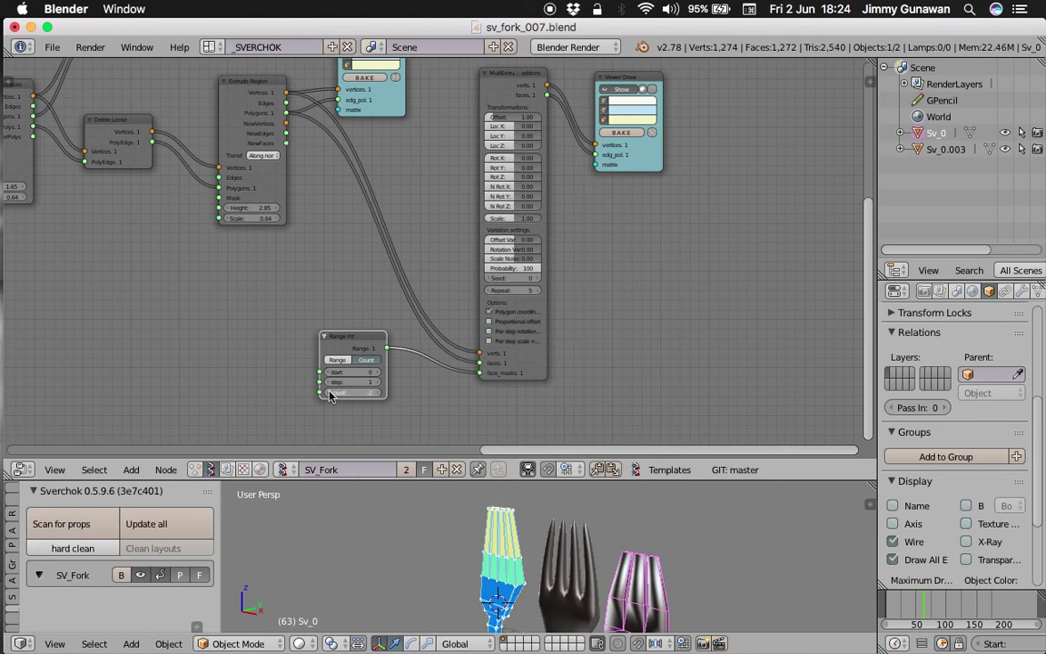
Reconnect the MultiExtrude node's verts and faces inputs to the Delete Loose node's Vertices and PolyEdge outputs
scroll(370, 287, down, 1)
middle_drag(330, 238, 357, 275)
scroll(358, 279, down, 1)
click(265, 189)
middle_drag(273, 189, 312, 163)
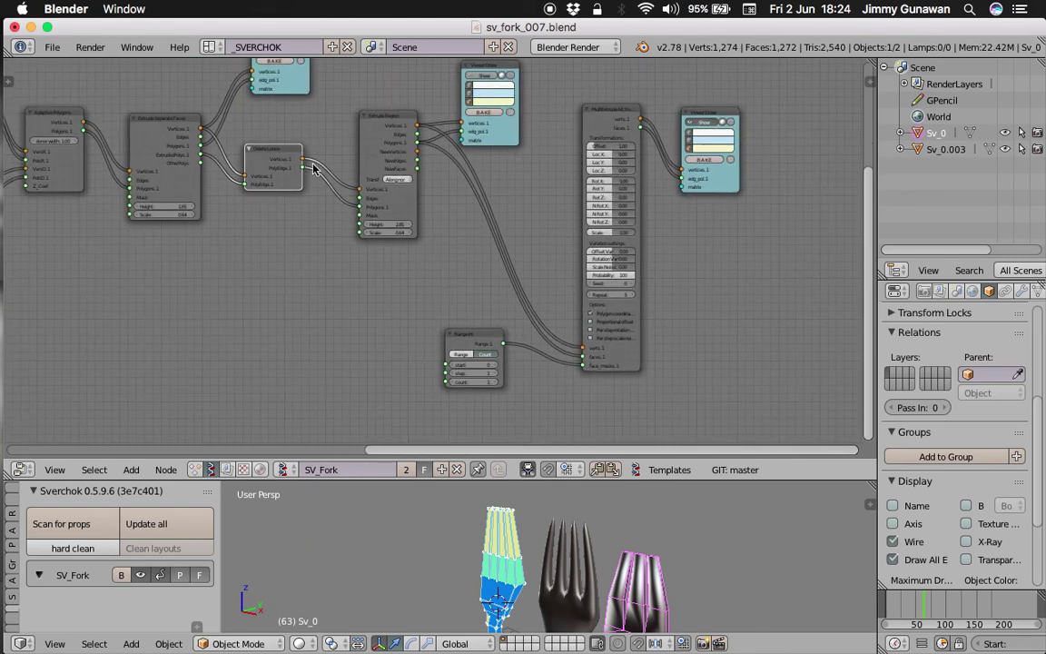
drag(305, 160, 582, 346)
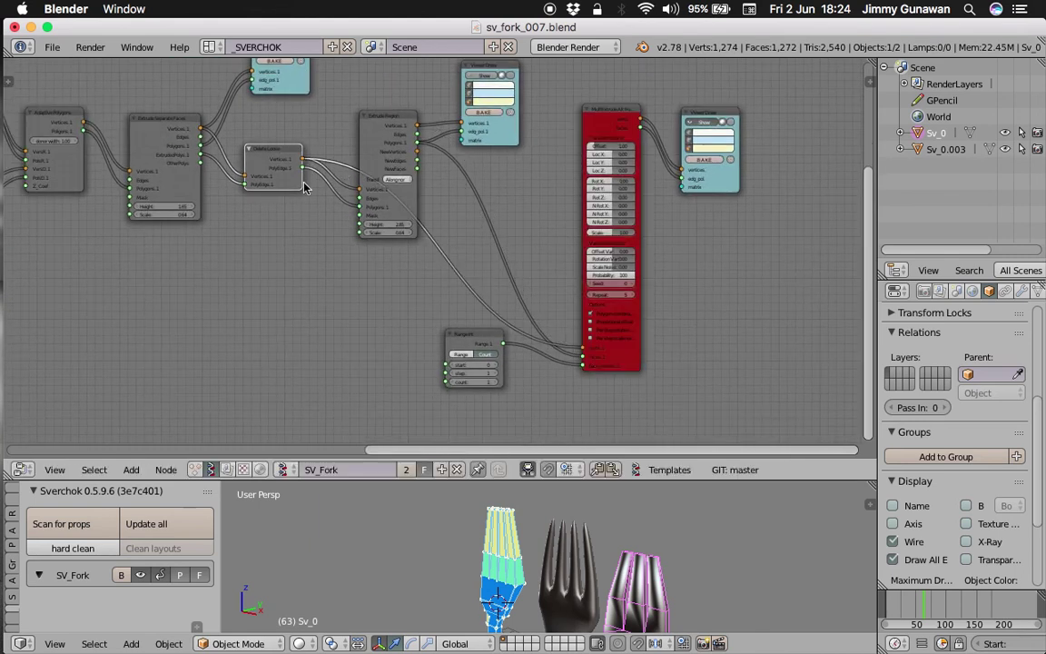
drag(305, 174, 582, 356)
Set the Range Int node's count to 4 so that all four tines are extruded
middle_drag(519, 540, 565, 547)
middle_drag(481, 405, 481, 362)
scroll(481, 362, up, 2)
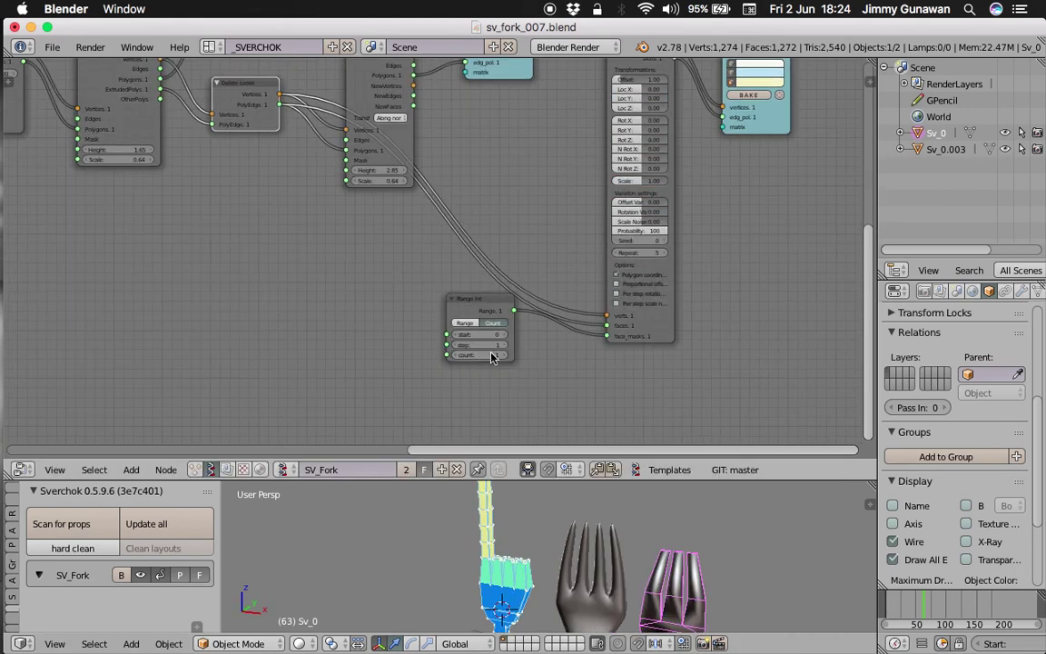
click(503, 355)
click(504, 355)
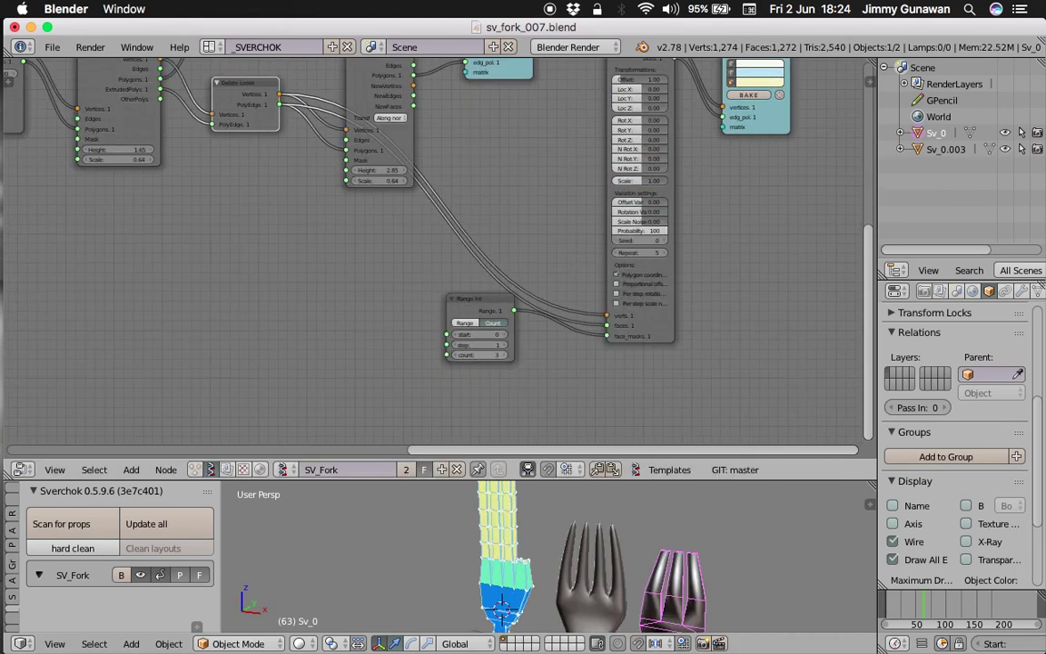
click(504, 355)
shift+middle_drag(591, 543, 579, 555)
Set the MultiExtrude node's Scale to 0.92 to taper the tines
middle_drag(653, 282, 581, 298)
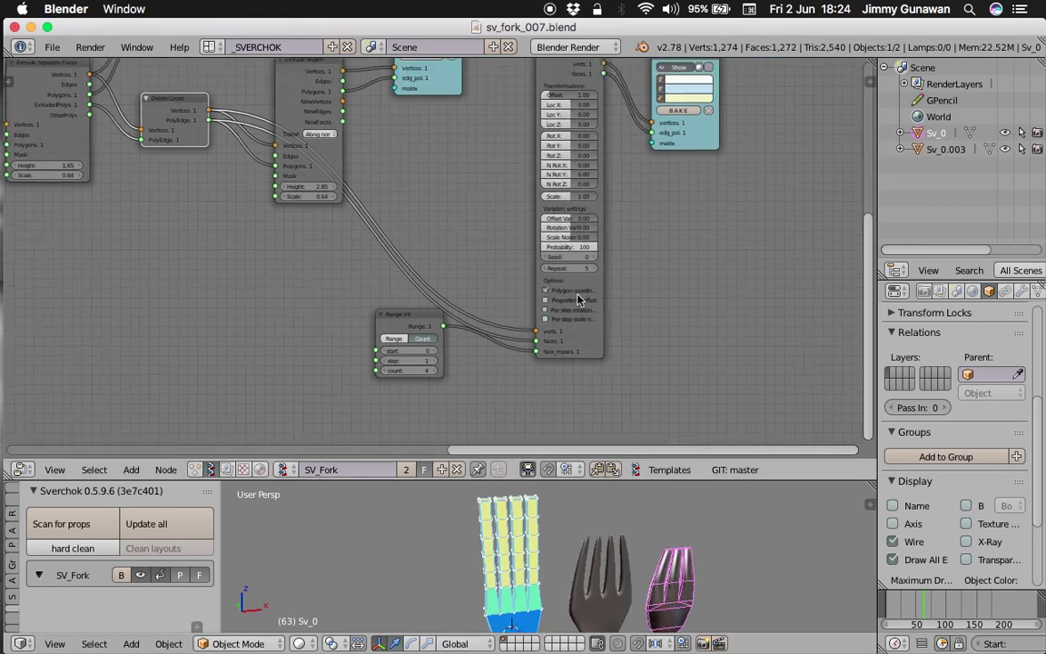
scroll(535, 254, up, 3)
middle_drag(540, 165, 407, 240)
scroll(452, 263, up, 1)
mouse_move(452, 257)
mouse_down()
mouse_move(474, 256)
mouse_move(439, 257)
mouse_up()
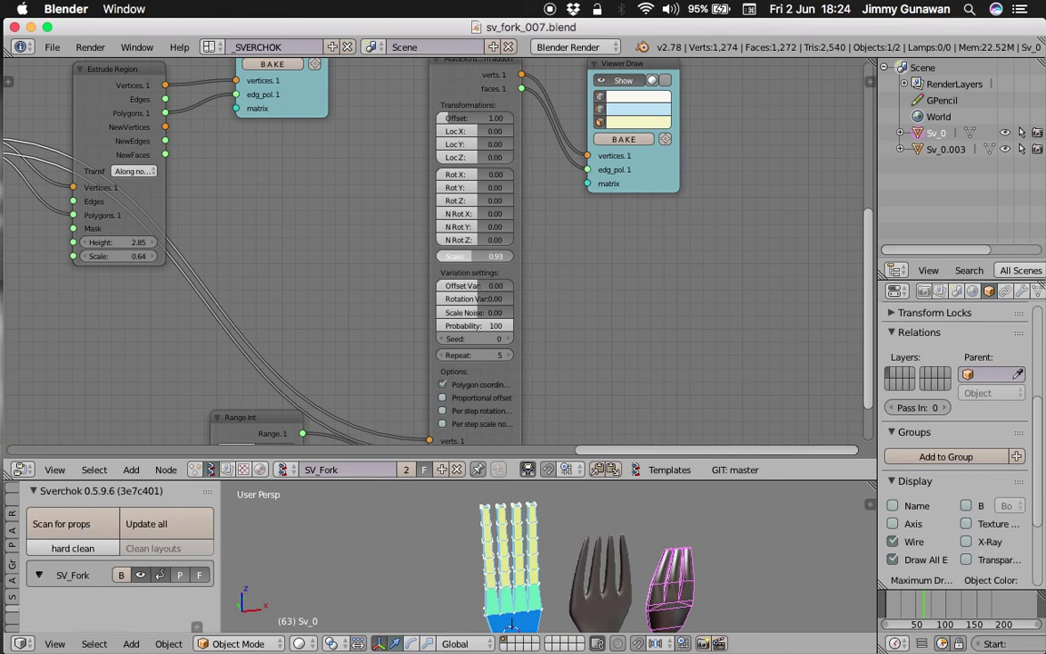
middle_drag(494, 257, 489, 213)
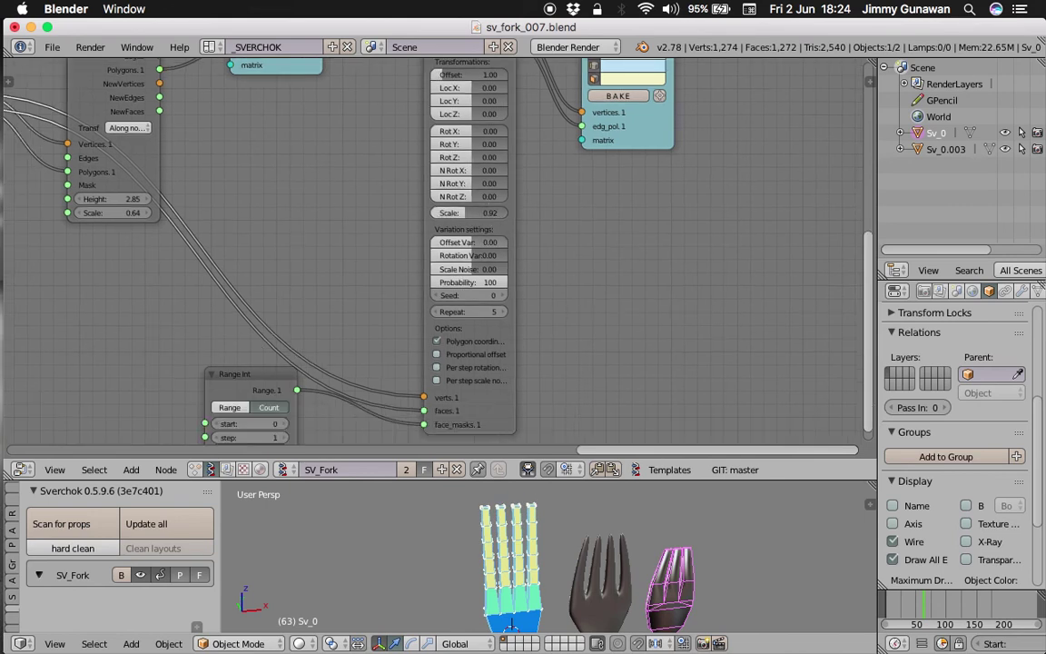
Set MultiExtrude's Offset Var to 0.55, Rotation Var to 0.67, Scale Noise to 0.07, Probability to 74, Seed to 21 and Repeat to 11
drag(483, 242, 463, 269)
drag(454, 283, 510, 315)
middle_drag(611, 614, 592, 574)
middle_drag(635, 214, 612, 257)
scroll(590, 203, down, 4)
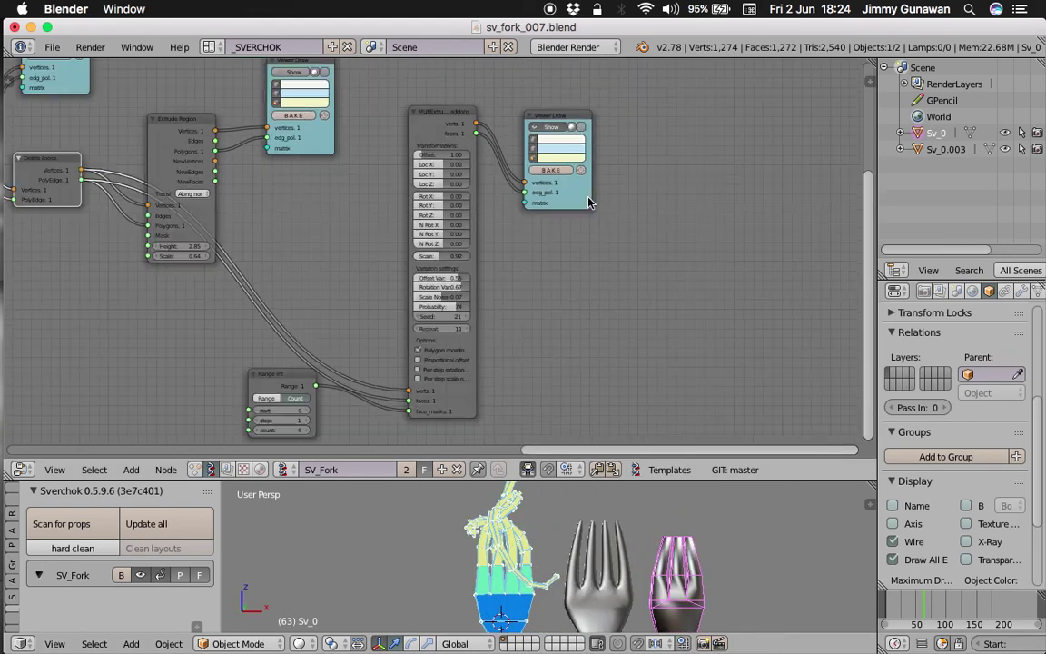
Recolour the polygons of MultiExtrude's Viewer Draw node light green and enlarge the 3D viewport
click(557, 162)
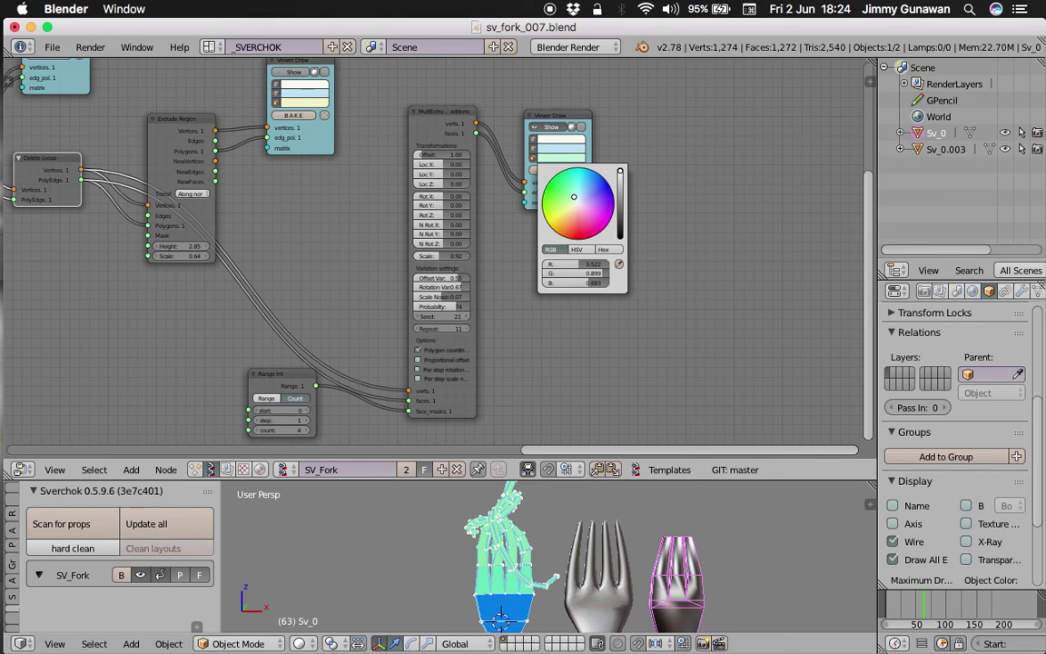
drag(604, 481, 604, 275)
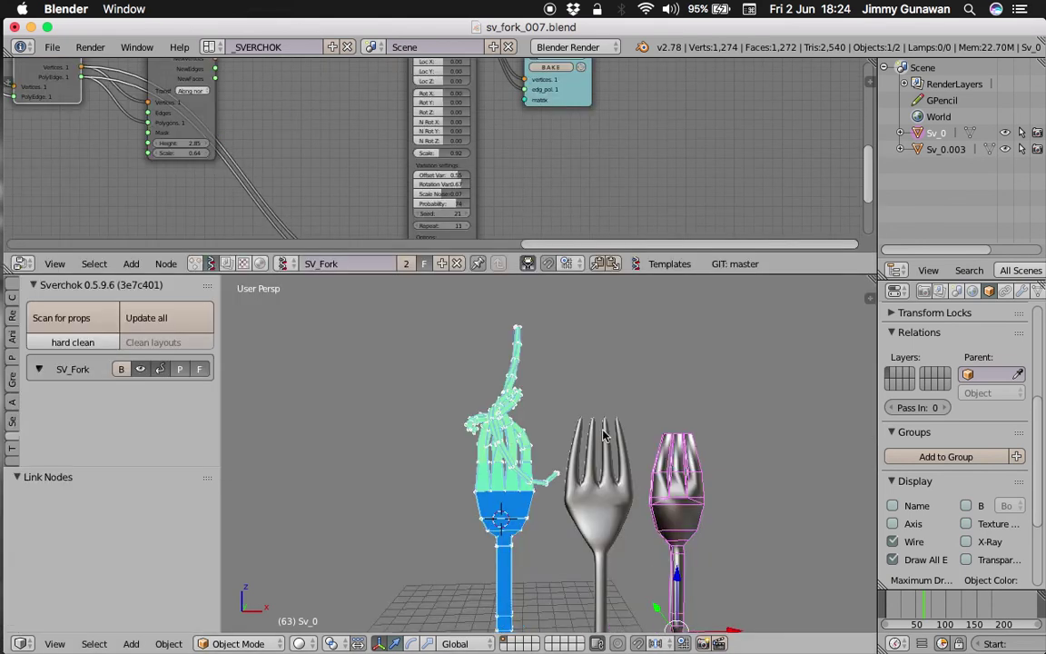
Save the scene over the existing file sv_fork_007.blend
key(Tab)
click(414, 411)
mouse_move(416, 413)
middle_down()
mouse_move(471, 387)
mouse_move(640, 444)
mouse_move(537, 459)
mouse_move(421, 427)
mouse_move(714, 439)
mouse_move(610, 465)
mouse_move(712, 431)
mouse_move(734, 464)
mouse_move(704, 445)
mouse_move(599, 435)
mouse_move(413, 481)
mouse_move(464, 434)
mouse_move(411, 447)
mouse_move(474, 475)
mouse_move(480, 488)
middle_up()
scroll(714, 439, up, 3)
key(ctrl+s)
click(444, 466)
Change the polygon colour of MultiExtrude's Viewer Draw node to light pink
scroll(444, 468, down, 1)
mouse_move(616, 152)
middle_down()
mouse_move(618, 179)
mouse_move(585, 225)
middle_up()
click(534, 135)
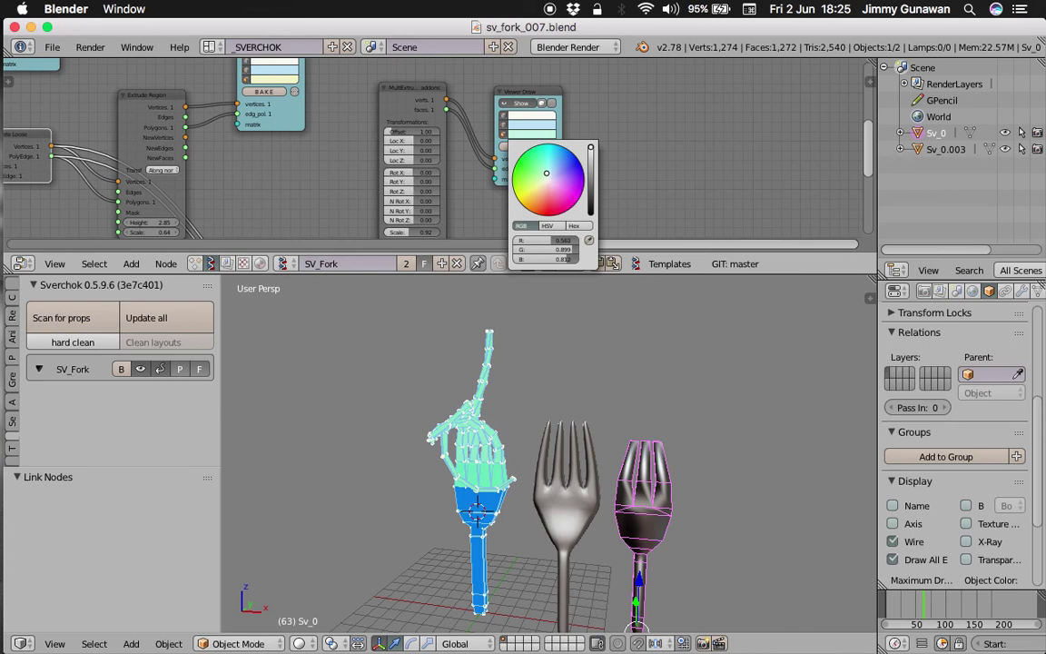
drag(551, 169, 556, 184)
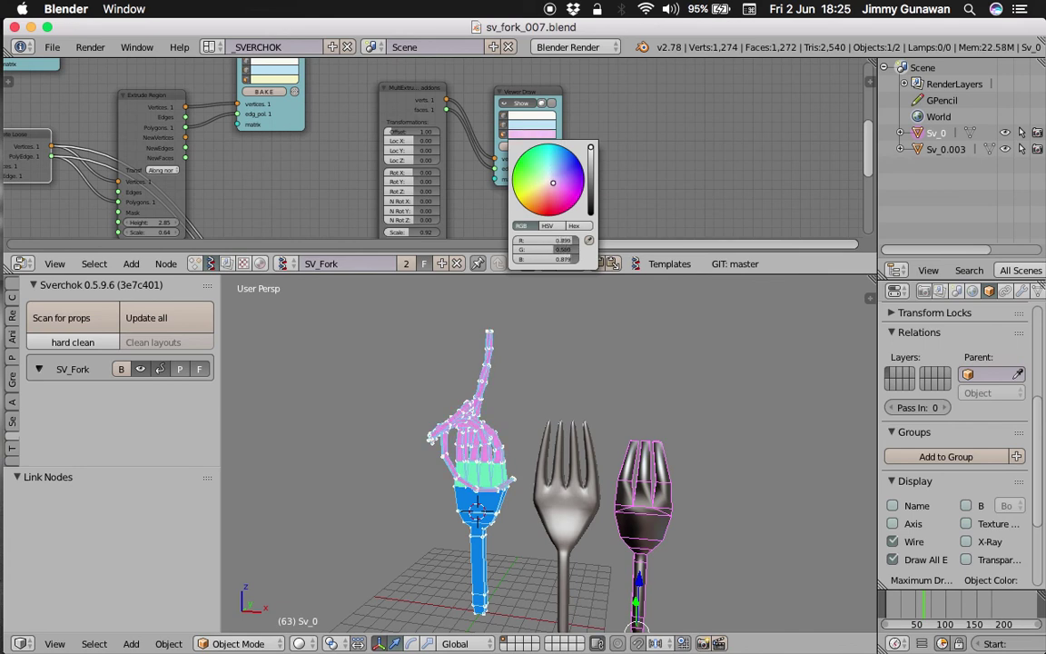
Select the smoothed fork Sv_0.003 and inspect its modifier settings
scroll(562, 458, down, 1)
middle_drag(563, 476, 541, 458)
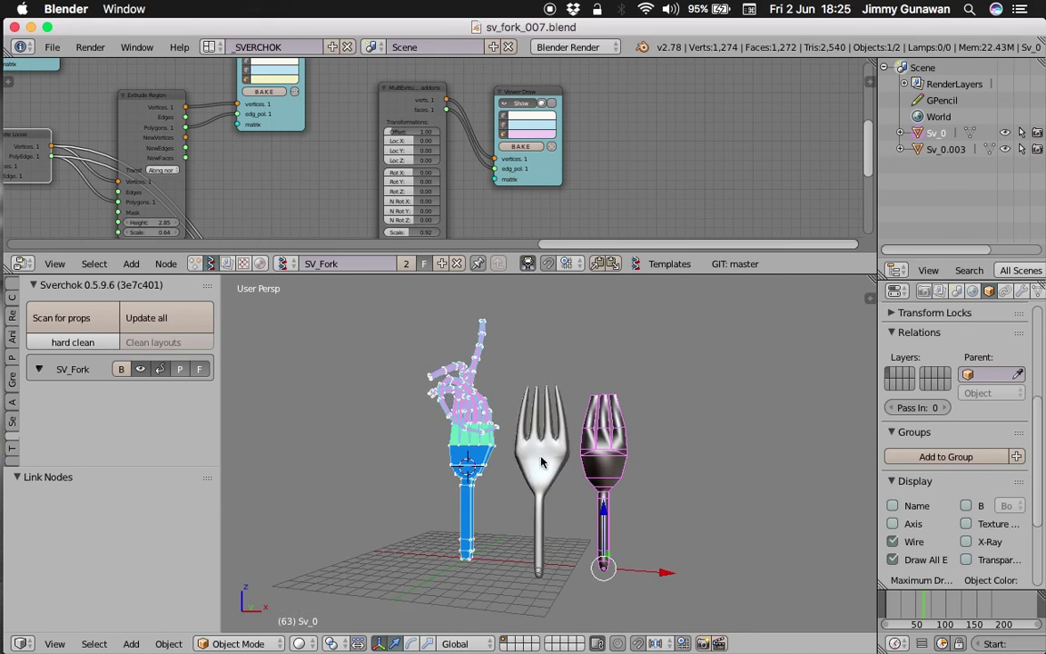
right_click(542, 462)
scroll(550, 462, up, 3)
middle_drag(454, 481, 549, 467)
scroll(515, 426, down, 2)
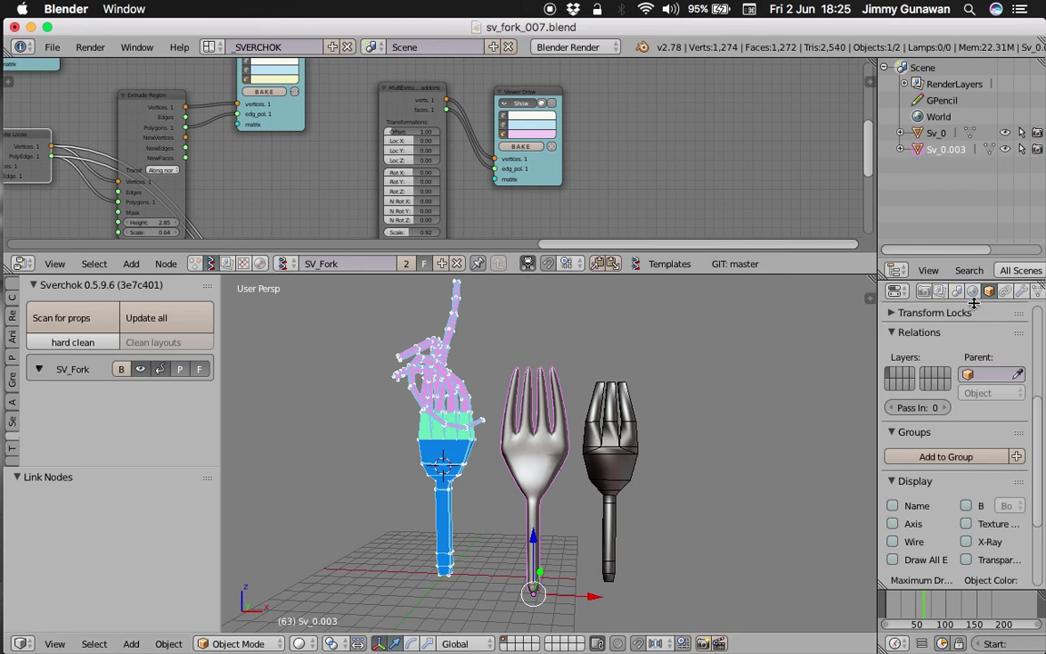
click(1022, 291)
middle_drag(655, 434, 501, 443)
Add a Monkey mesh and move it about 6.17 in X, 0.72 in Y and 5.50 in Z onto the smoothed fork's tines
key(shift+a)
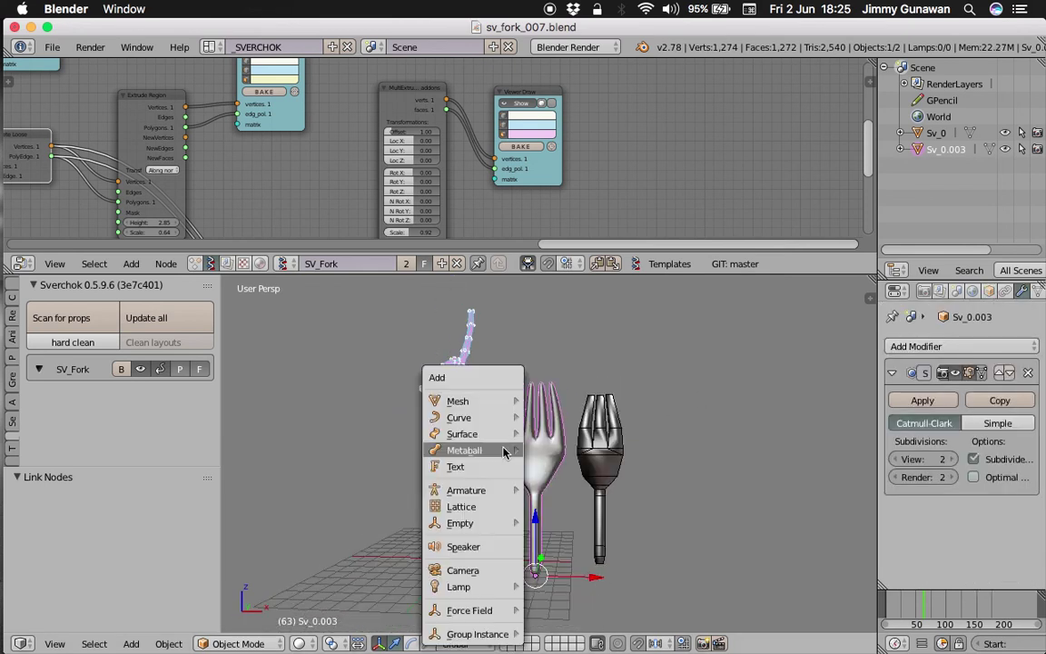
mouse_move(498, 397)
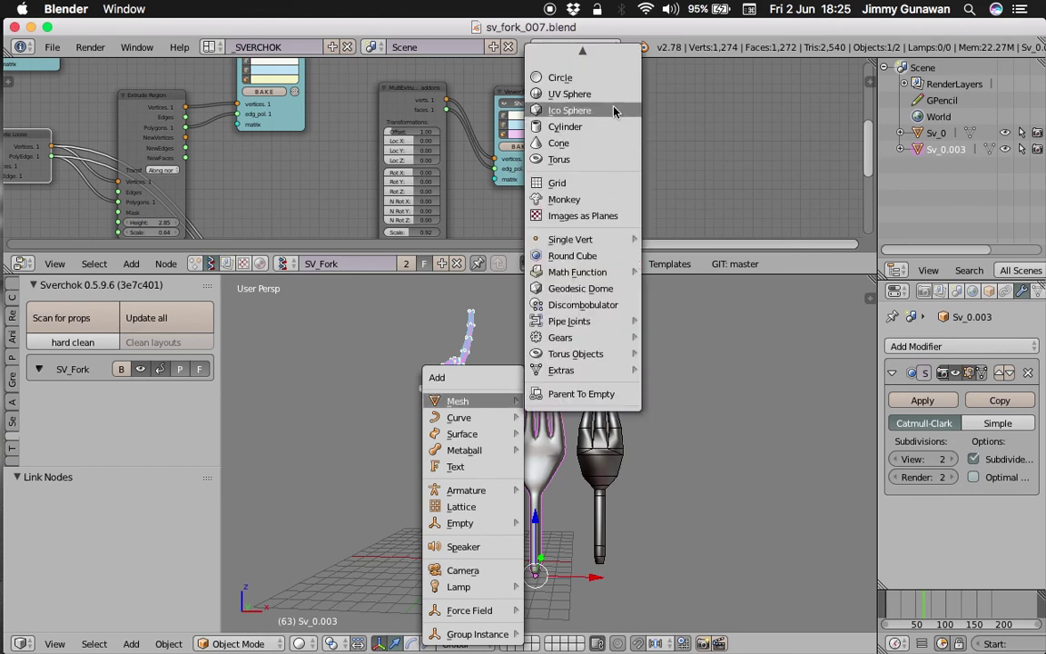
click(530, 179)
key(g)
click(584, 408)
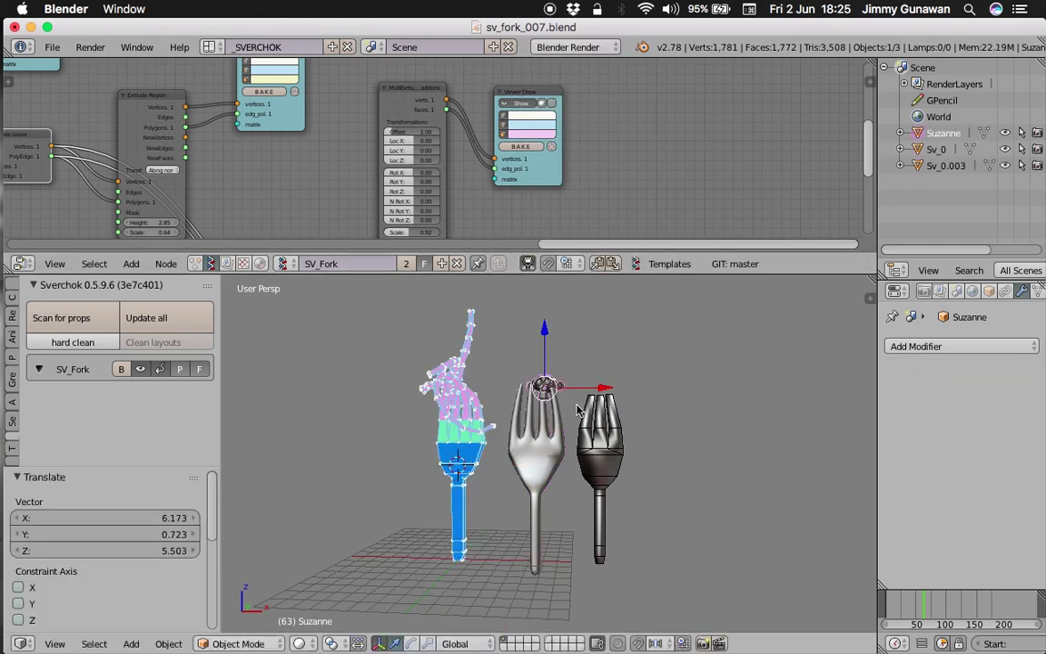
Scale up the monkey head, rotate it about -17.4° and nudge its position over the tines
key(s)
click(680, 439)
key(r)
click(703, 397)
key(g)
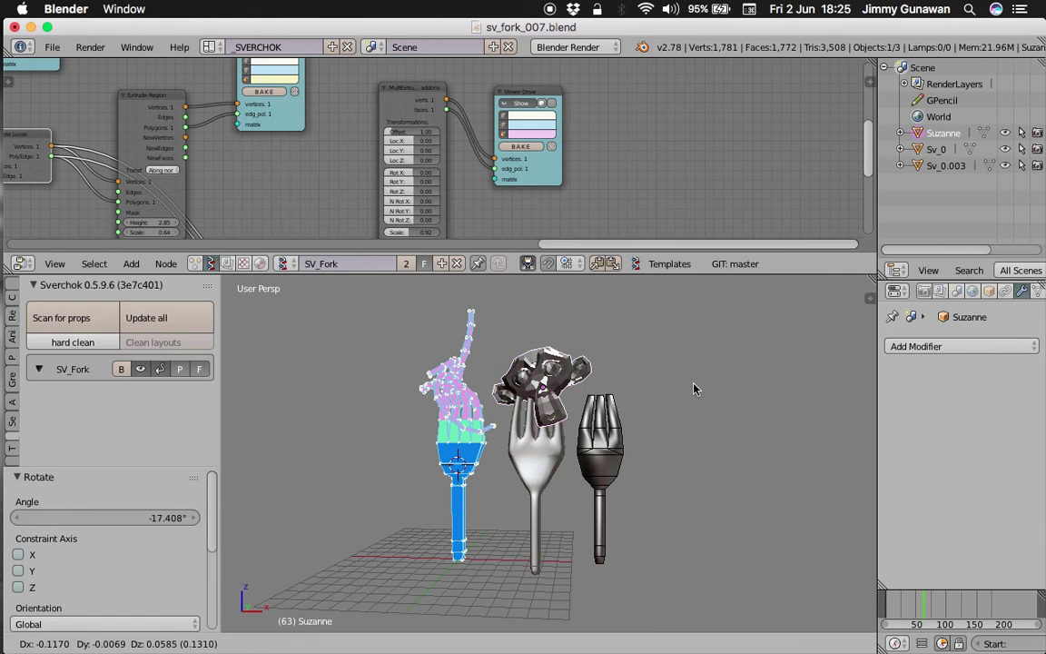
click(688, 383)
Adjust the monkey head's size again and lower it about 0.76 onto the tines
scroll(661, 407, up, 2)
key(s)
click(650, 421)
key(g)
click(650, 442)
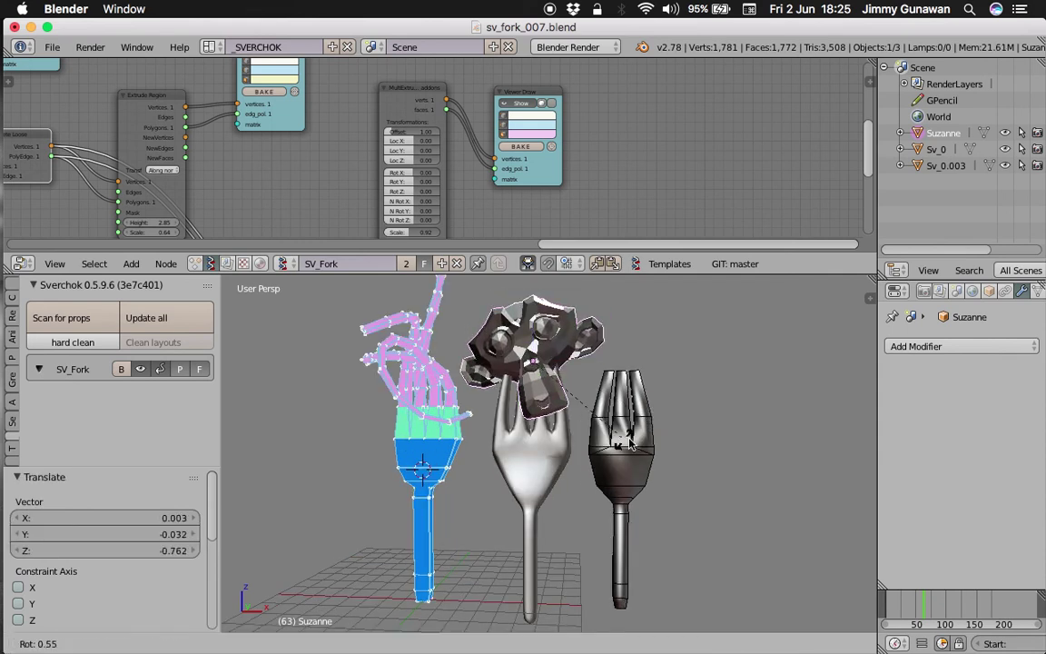
Tilt the monkey head freely in two passes and reposition it so that it sits skewered on the smoothed fork's tine tips
key(r)
key(r)
click(640, 432)
key(g)
click(634, 425)
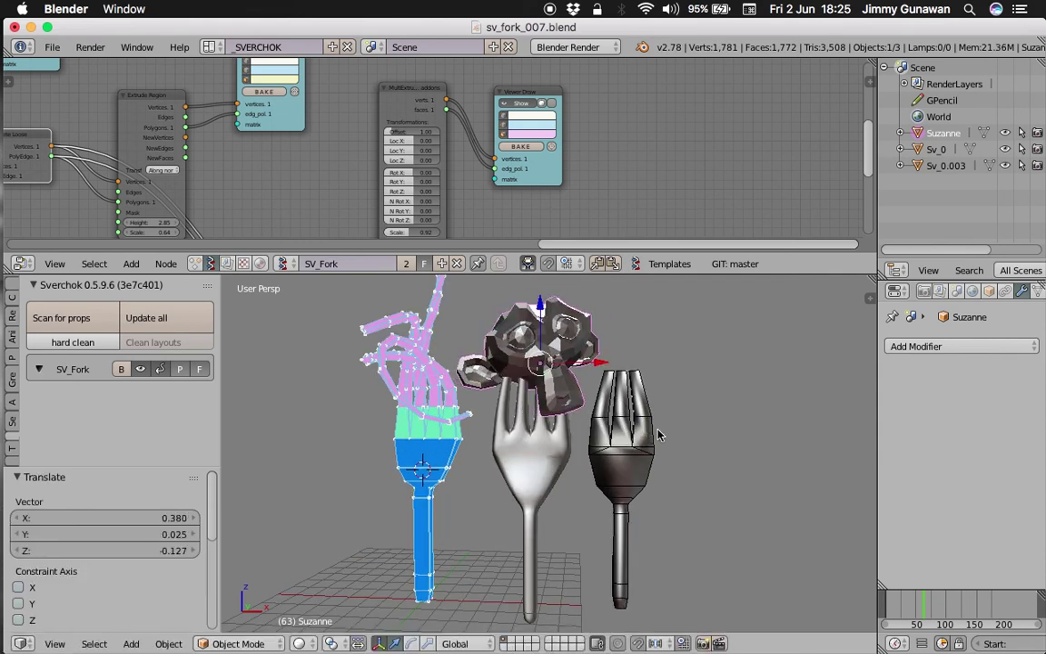
key(r)
key(r)
click(638, 434)
key(g)
click(643, 445)
mouse_move(643, 445)
middle_down()
mouse_move(497, 465)
mouse_move(639, 465)
middle_up()
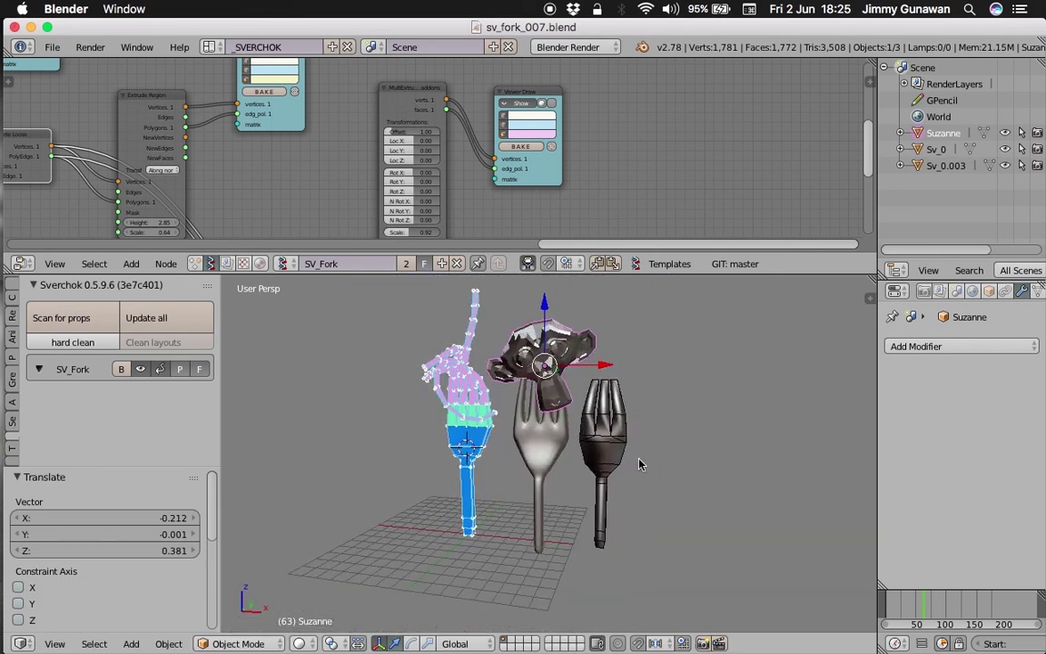